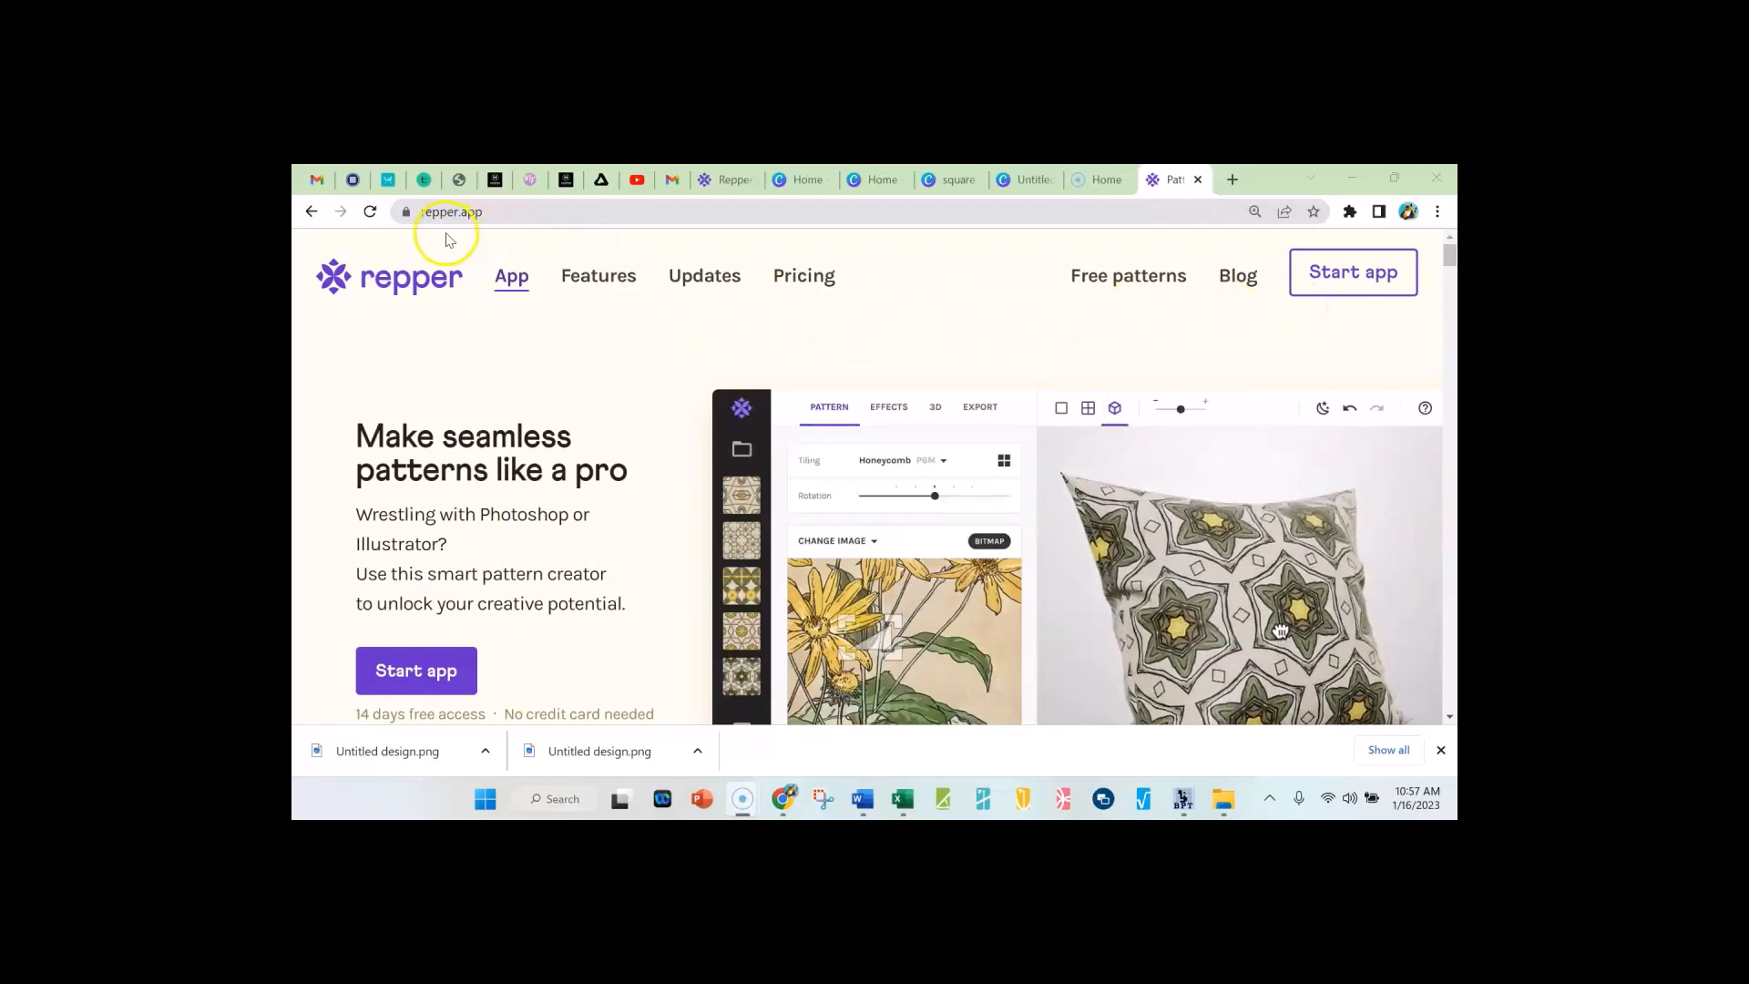
Step: Start the pattern web app, look into the February 2022 collection and close it to reach the pattern editor
left_click(1333, 276)
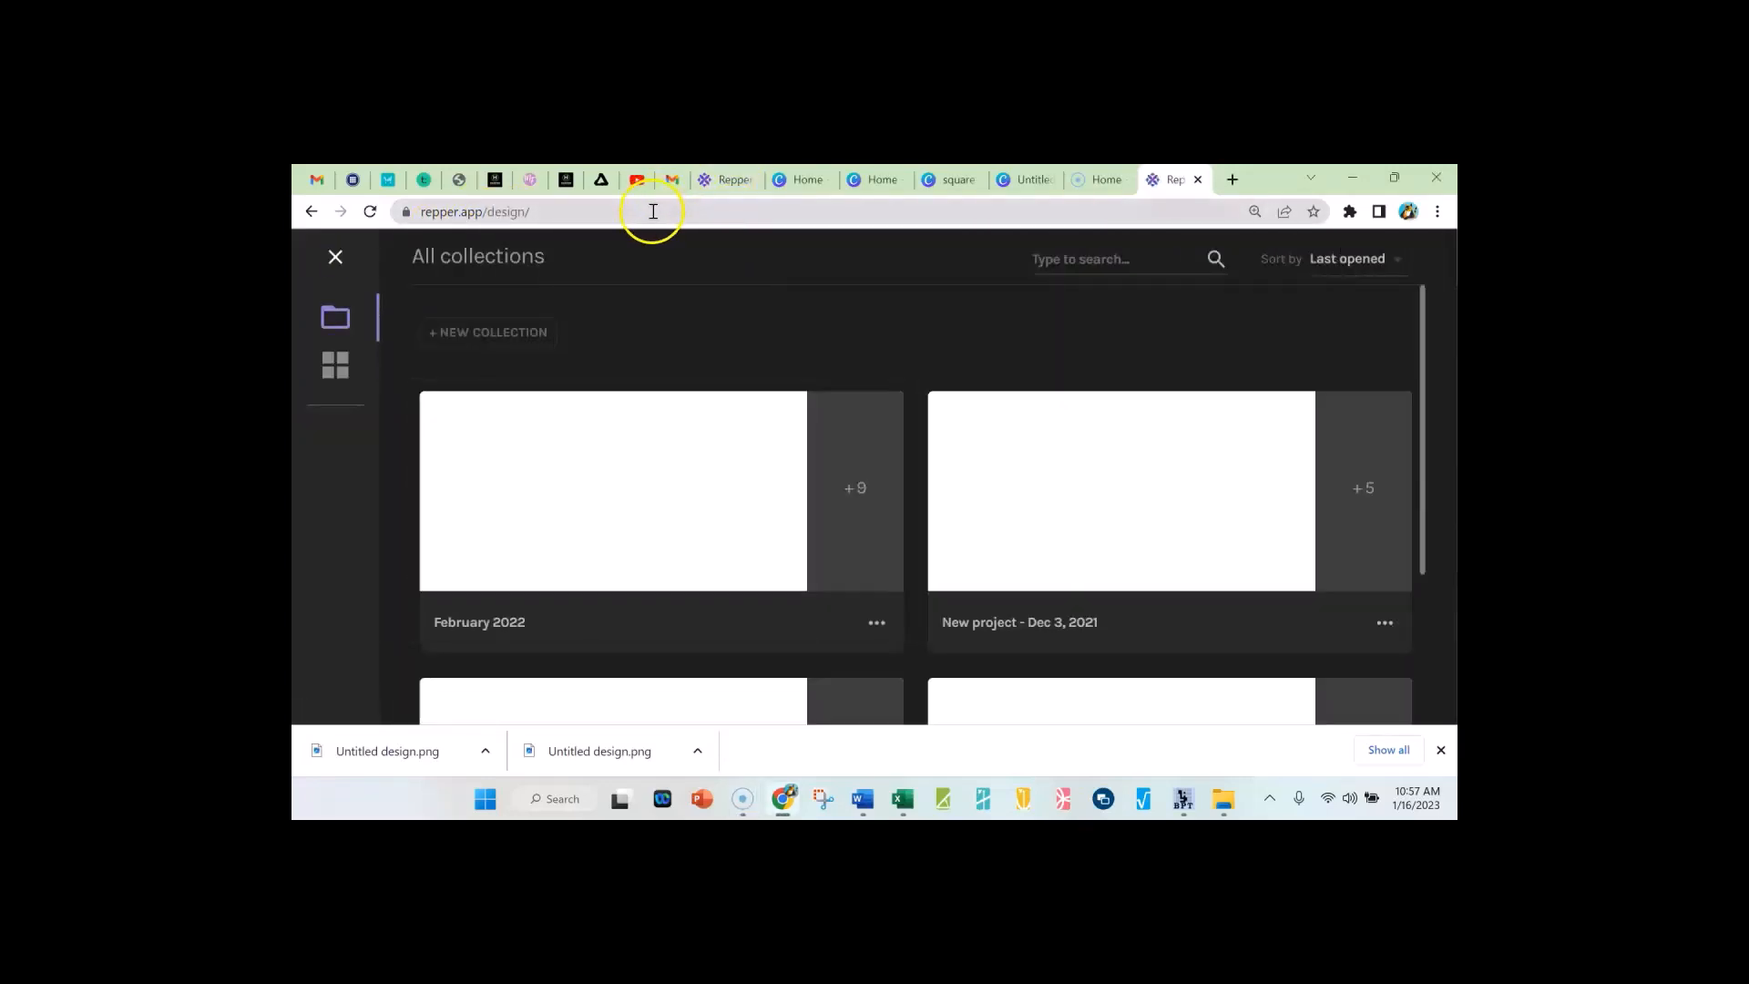
mouse_move(653, 406)
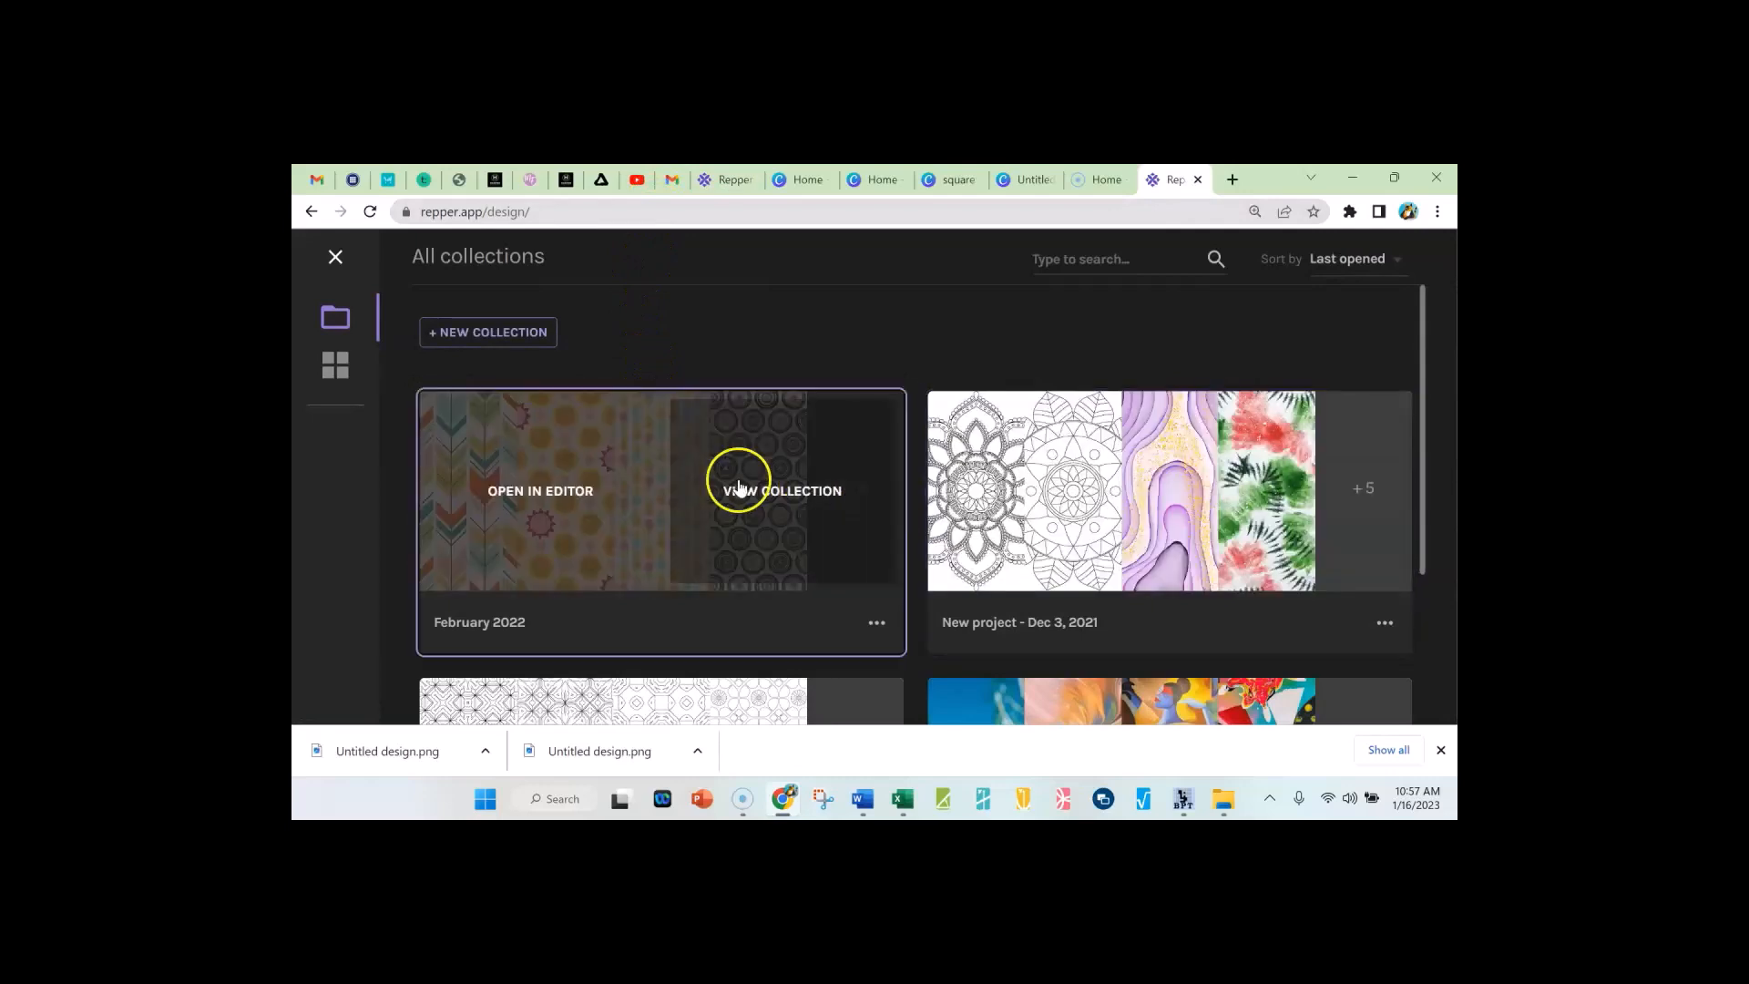
scroll(941, 539, "down", 2)
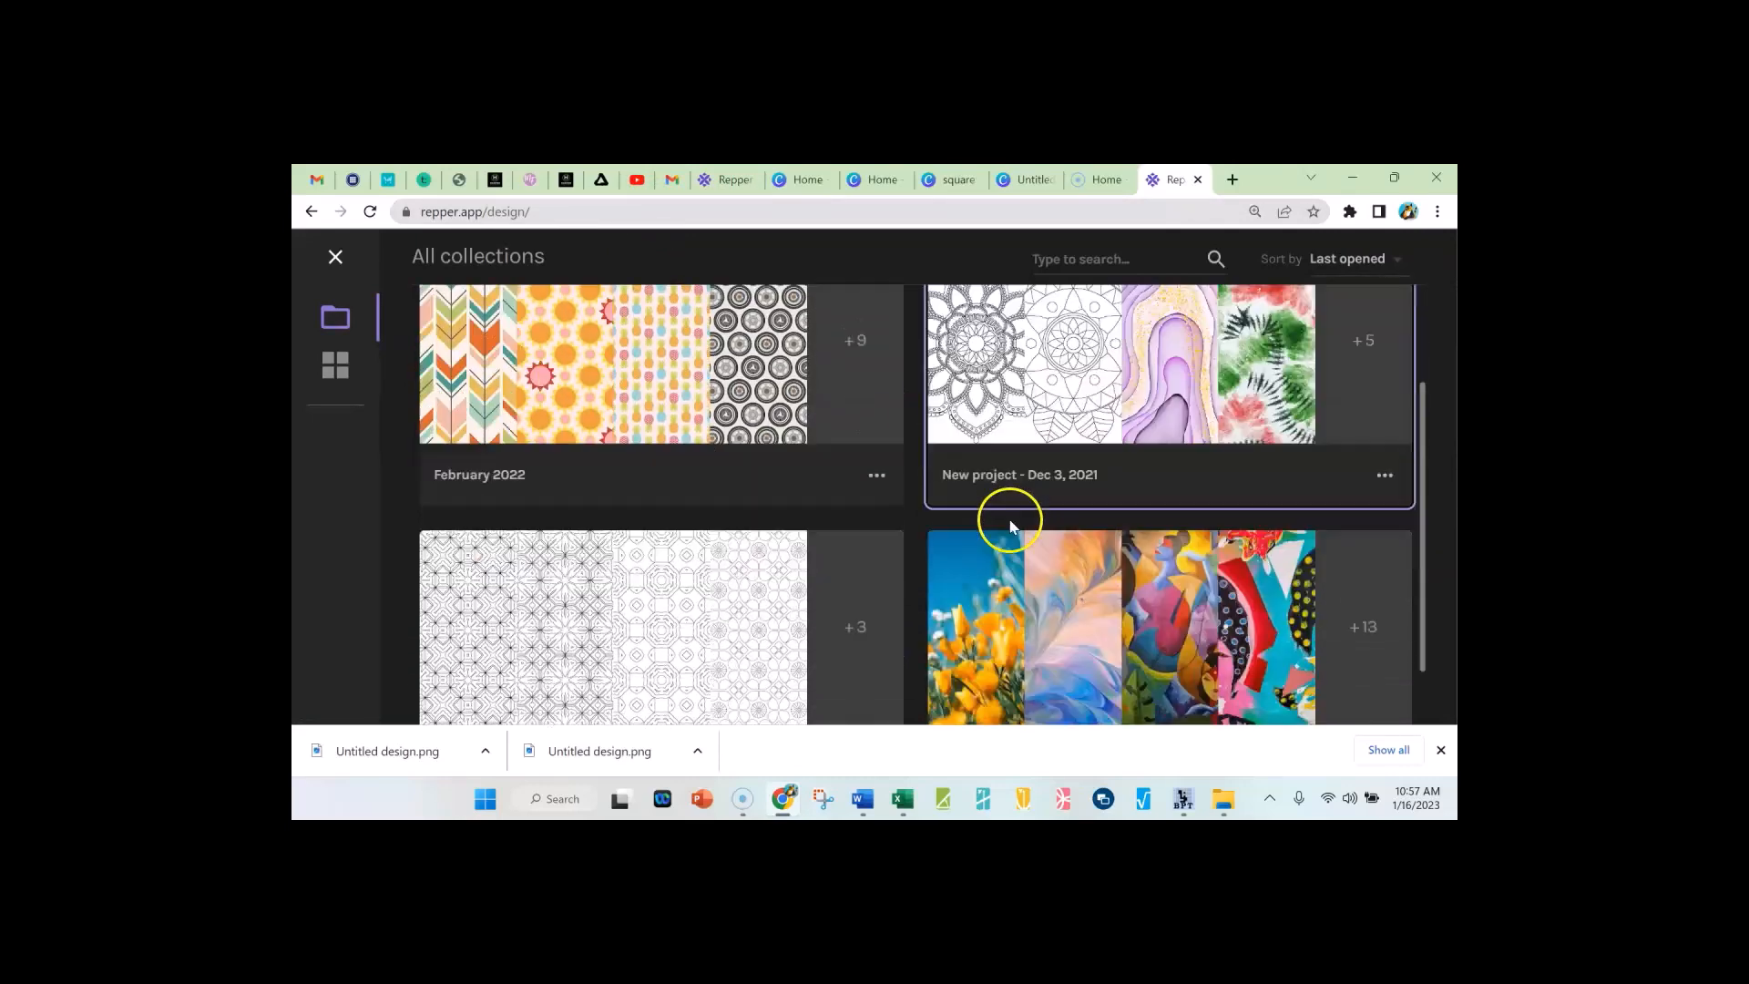
scroll(963, 592, "down", 1)
scroll(678, 590, "up", 3)
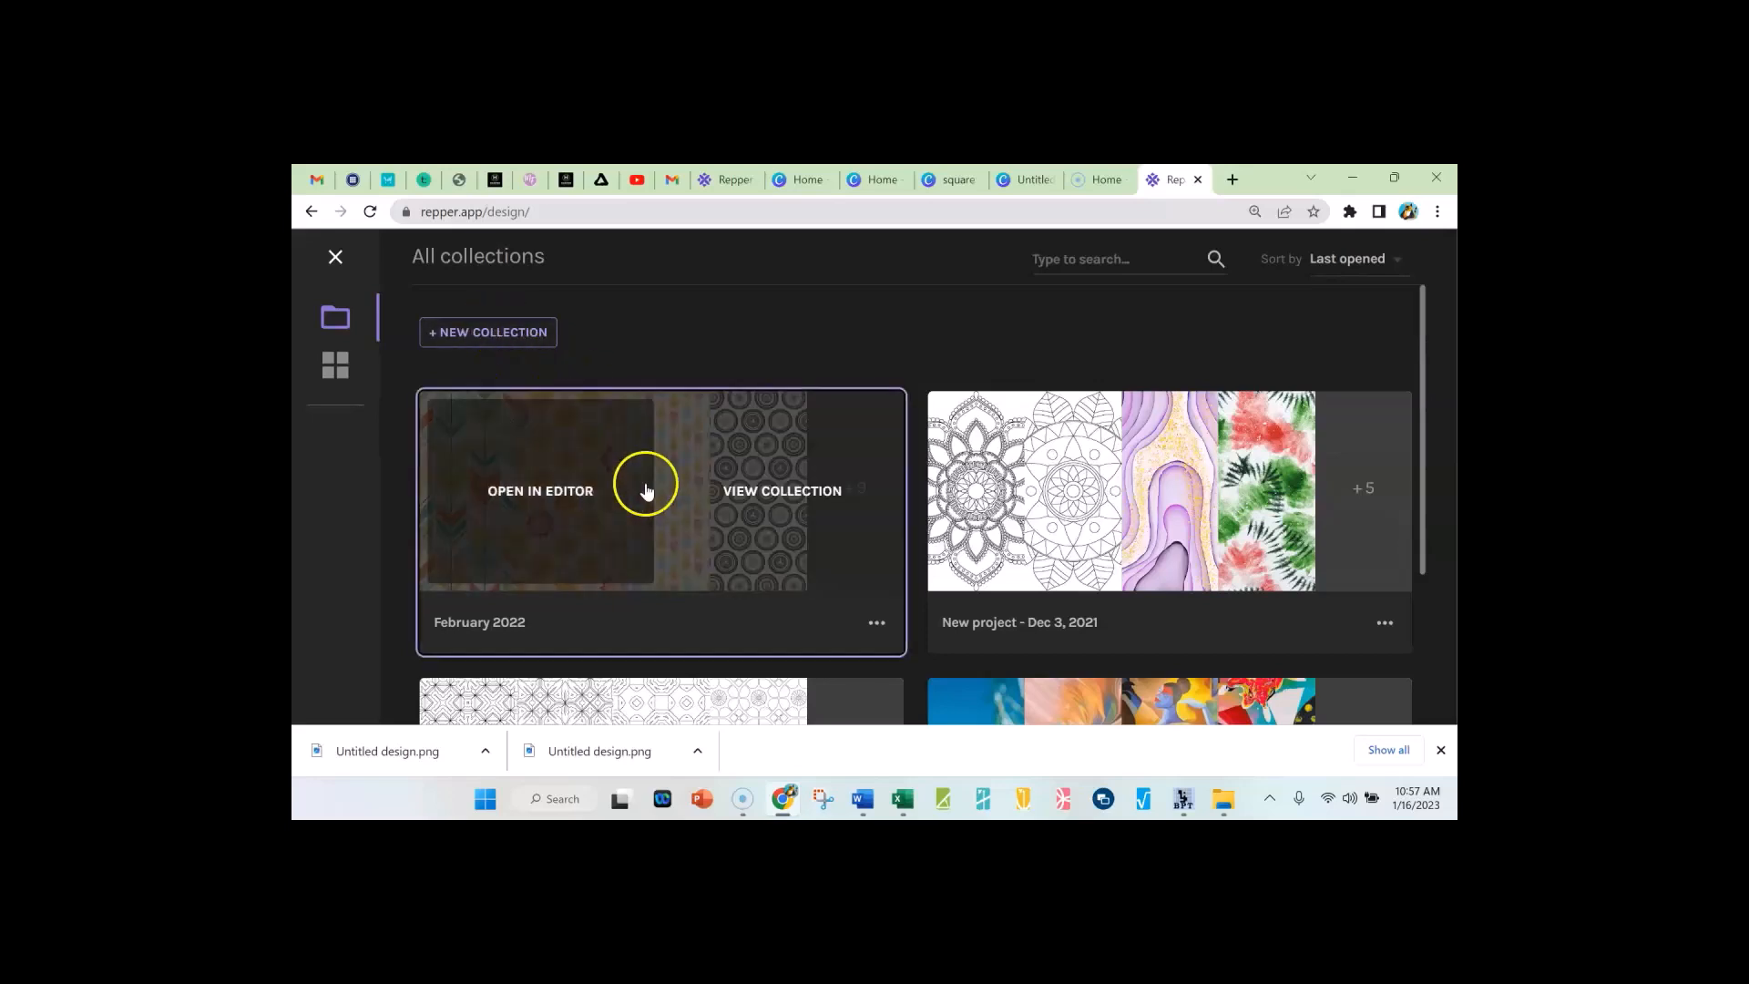
left_click(742, 500)
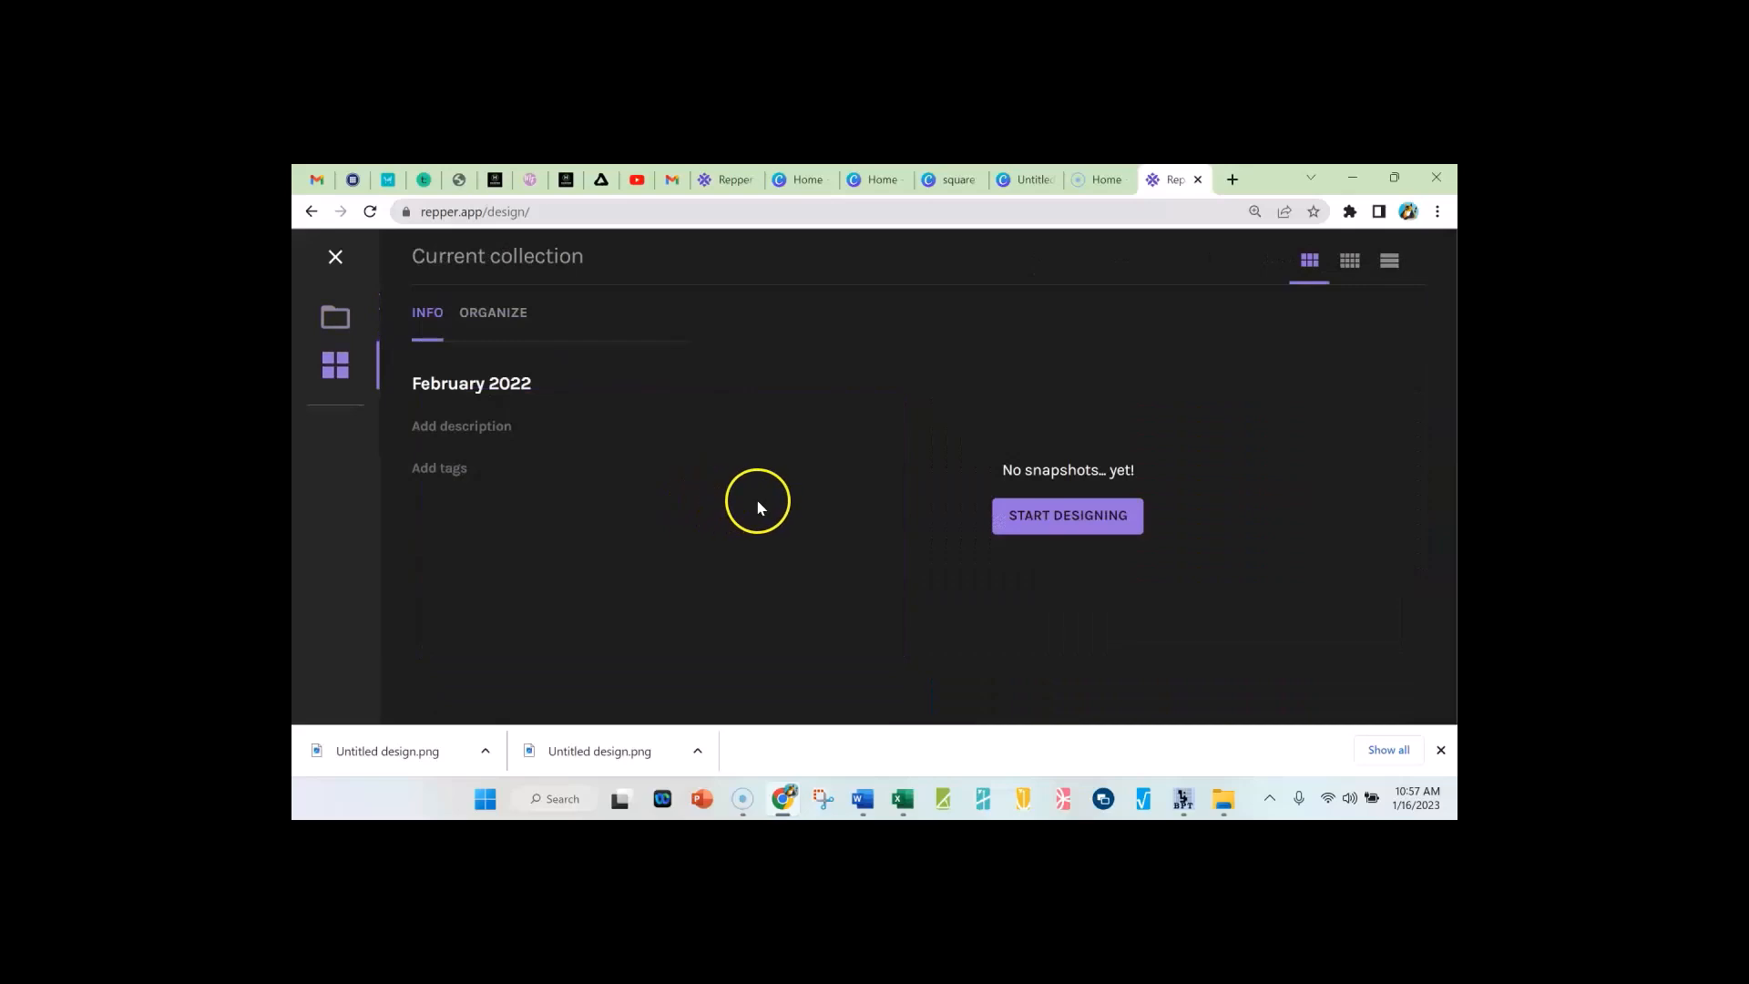
left_click(334, 259)
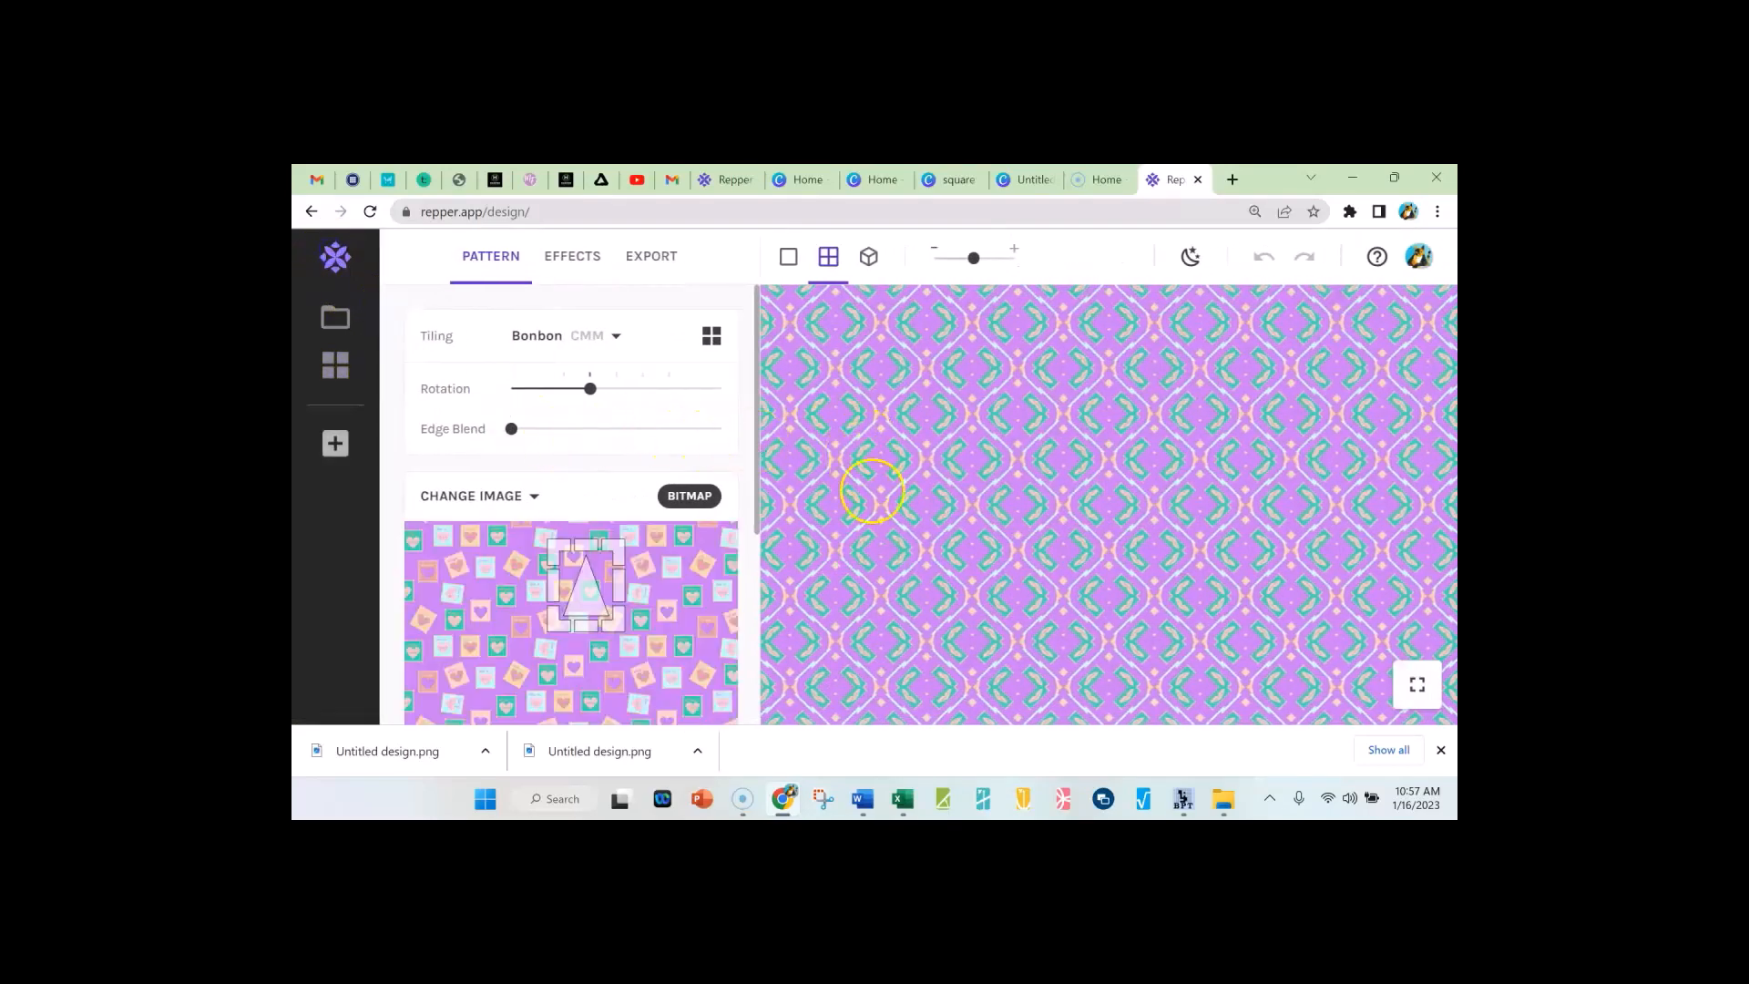
Step: Look over the tiling, rotation and source image settings, and zoom out the pattern preview
scroll(511, 606, "down", 4)
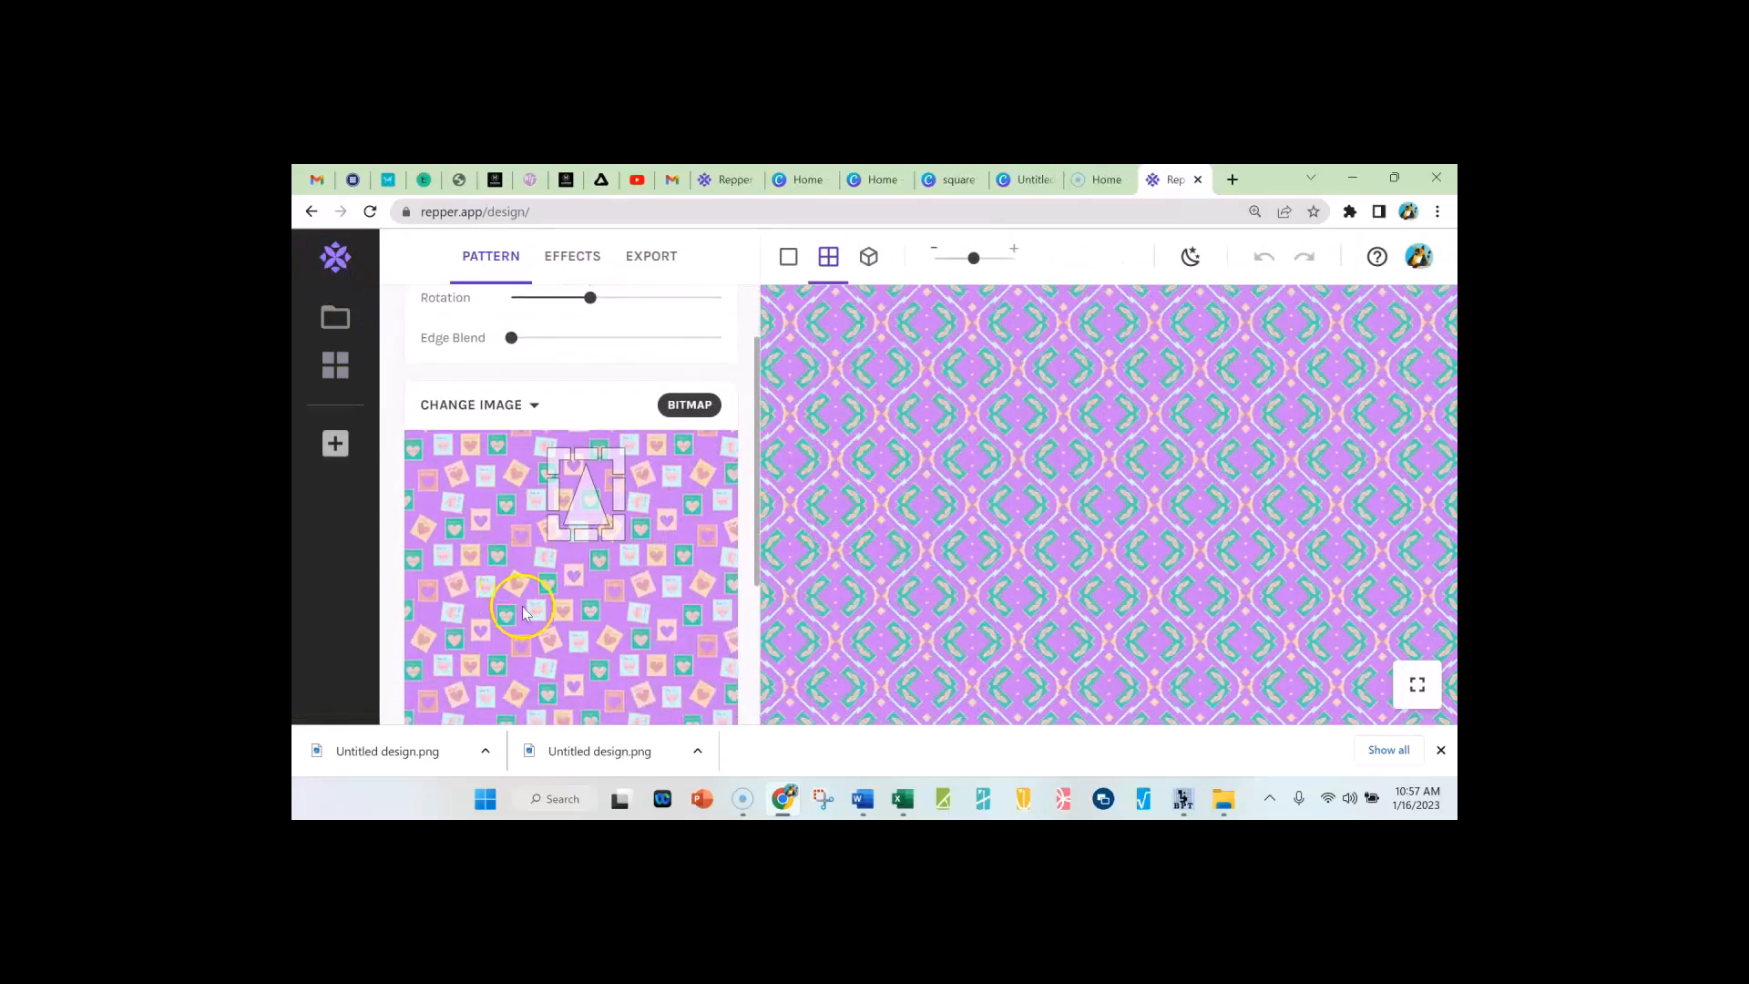
scroll(528, 606, "up", 3)
scroll(551, 578, "down", 1)
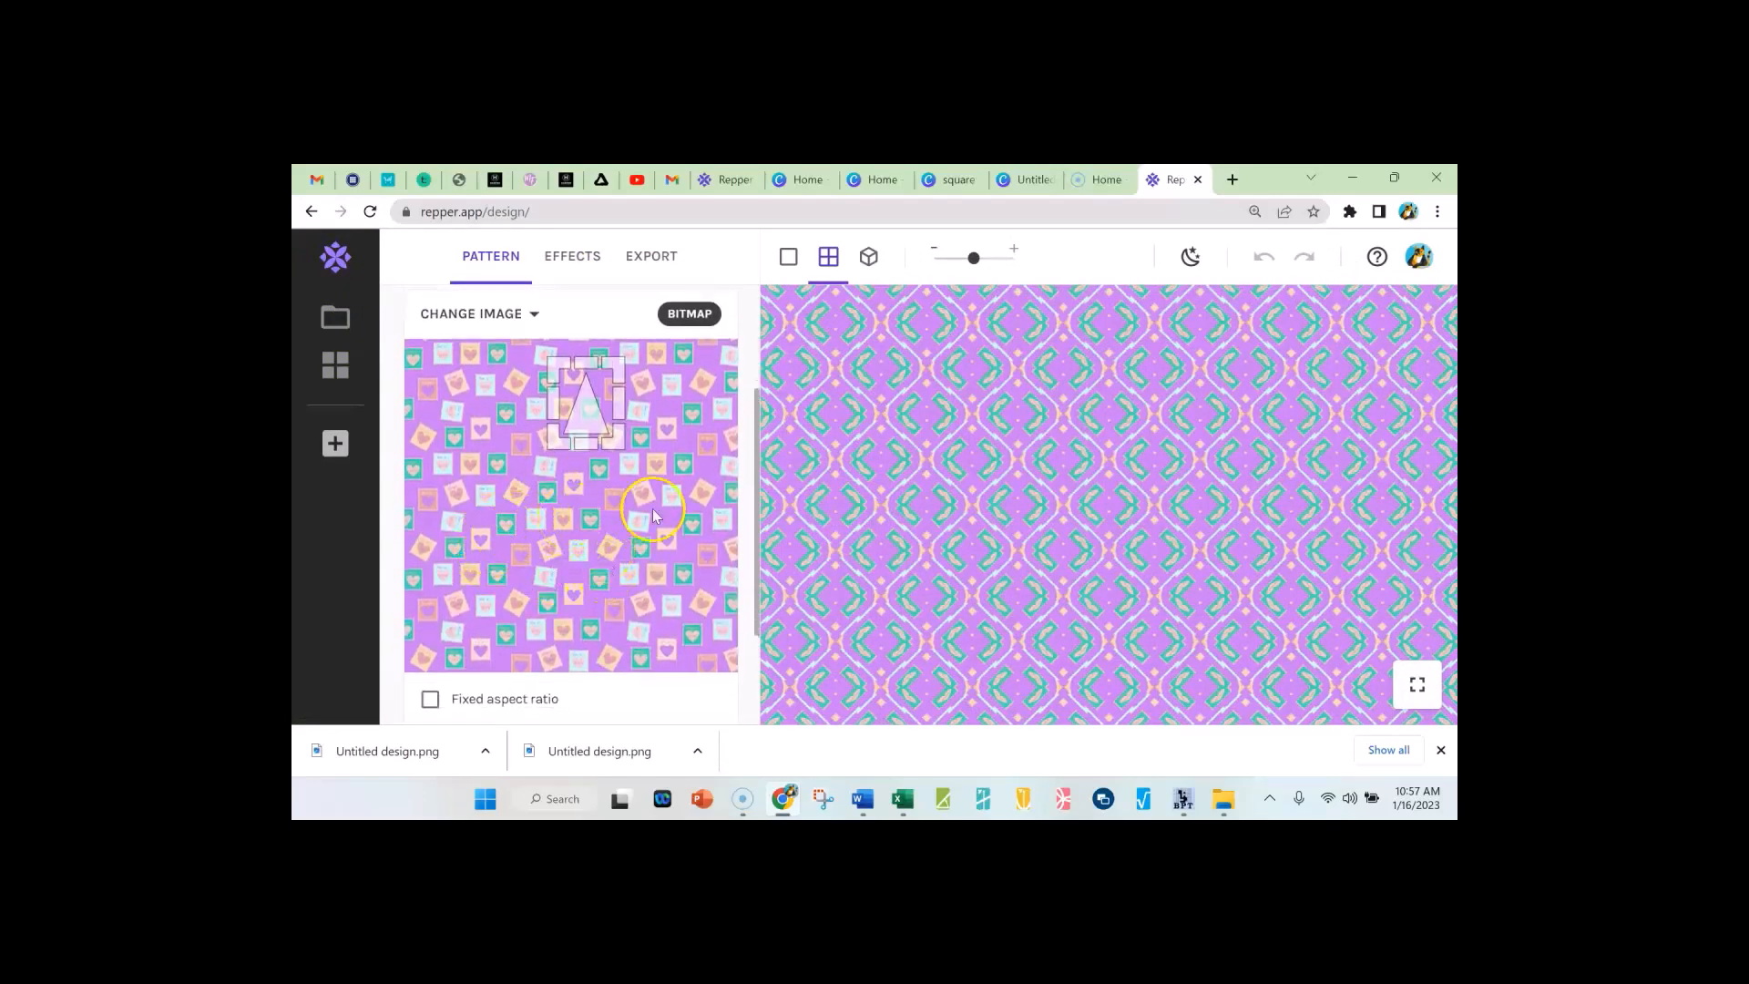
scroll(859, 510, "down", 5)
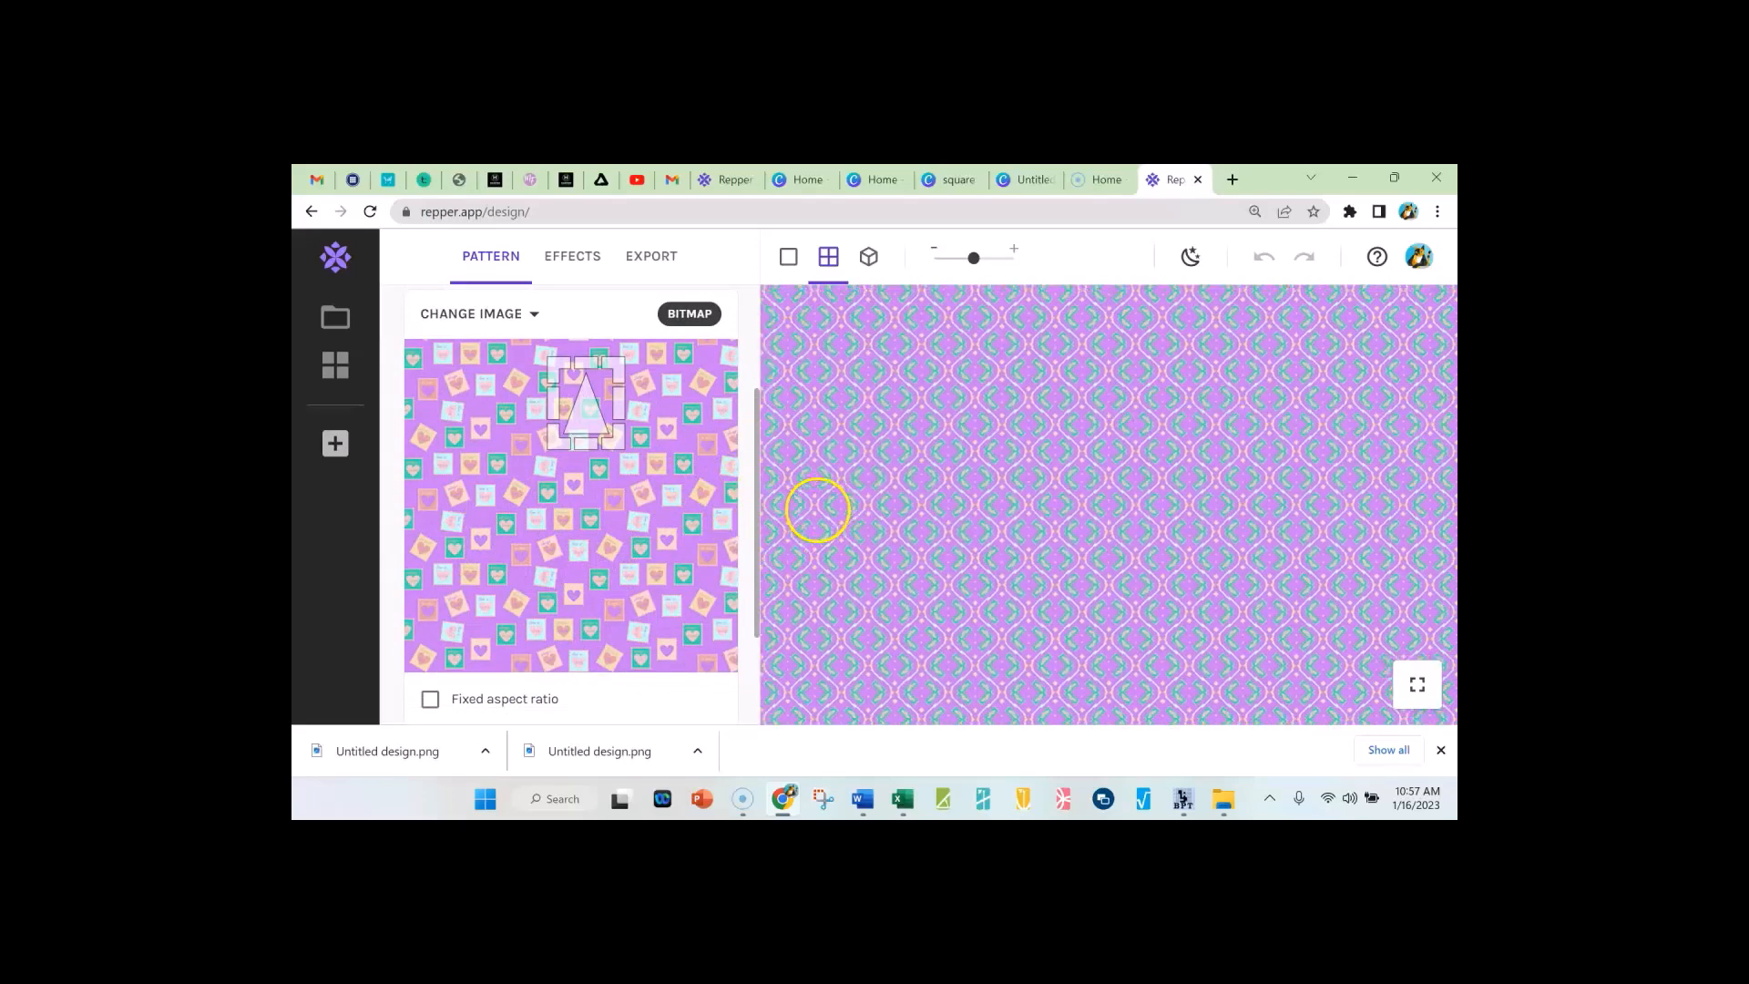
scroll(859, 514, "up", 1)
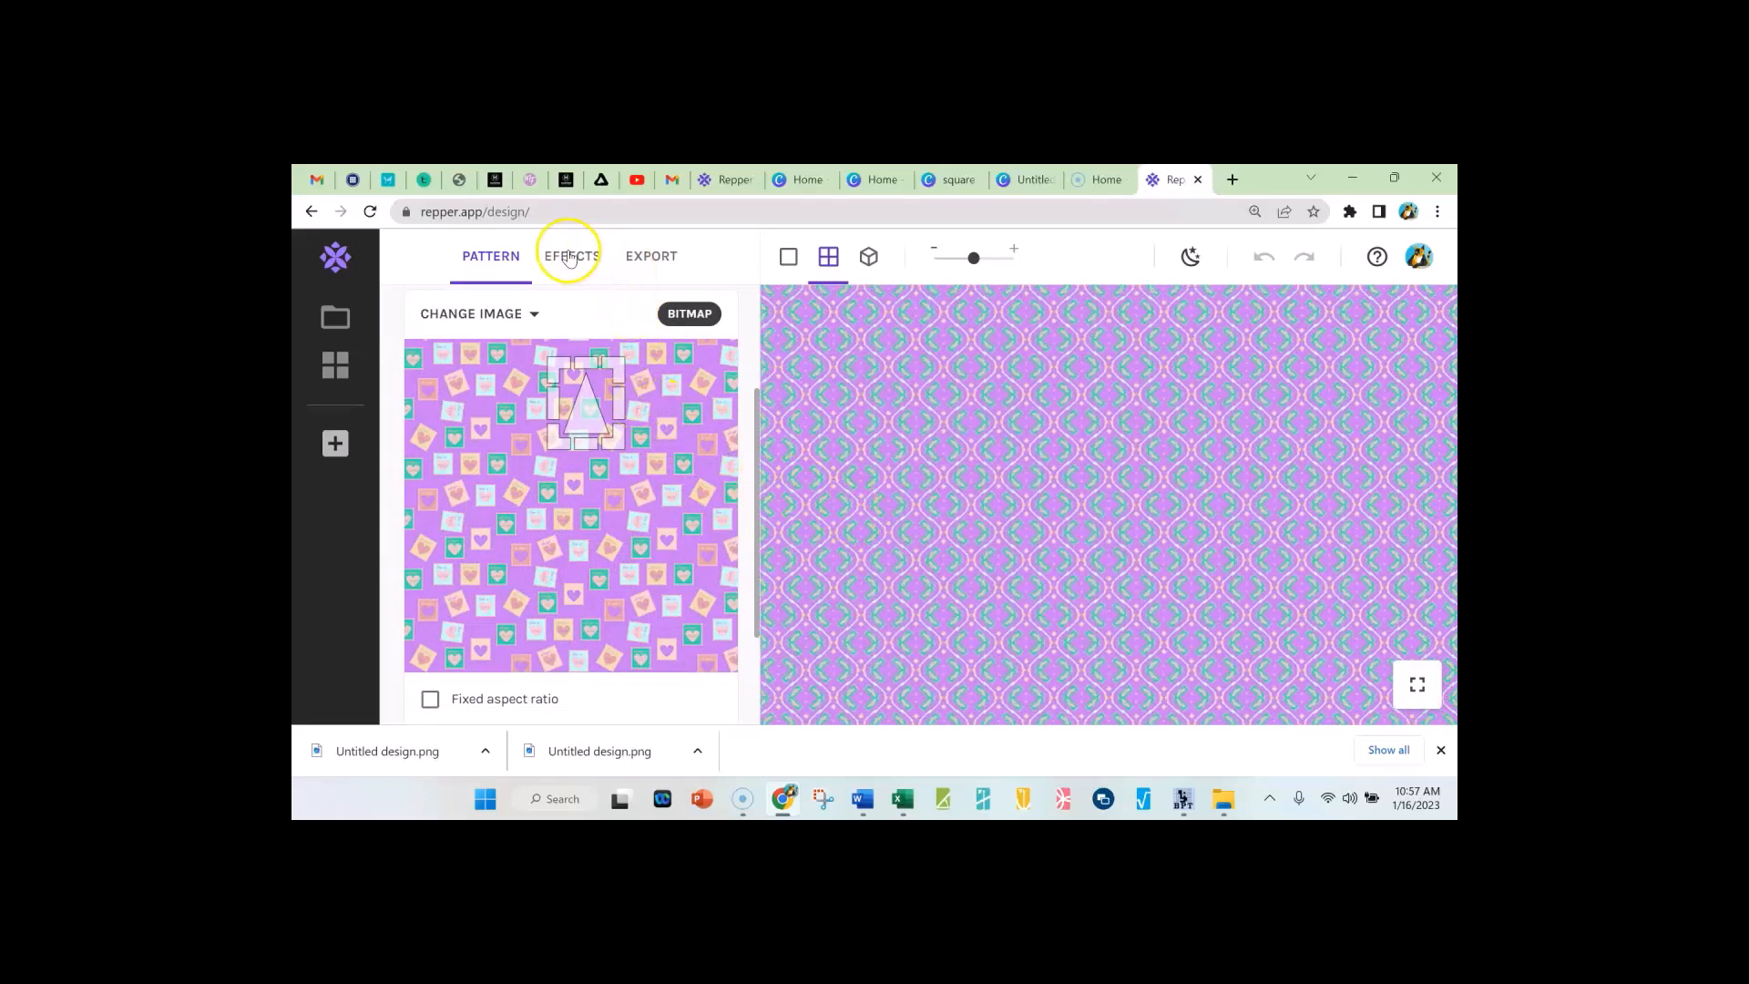
scroll(743, 408, "up", 1)
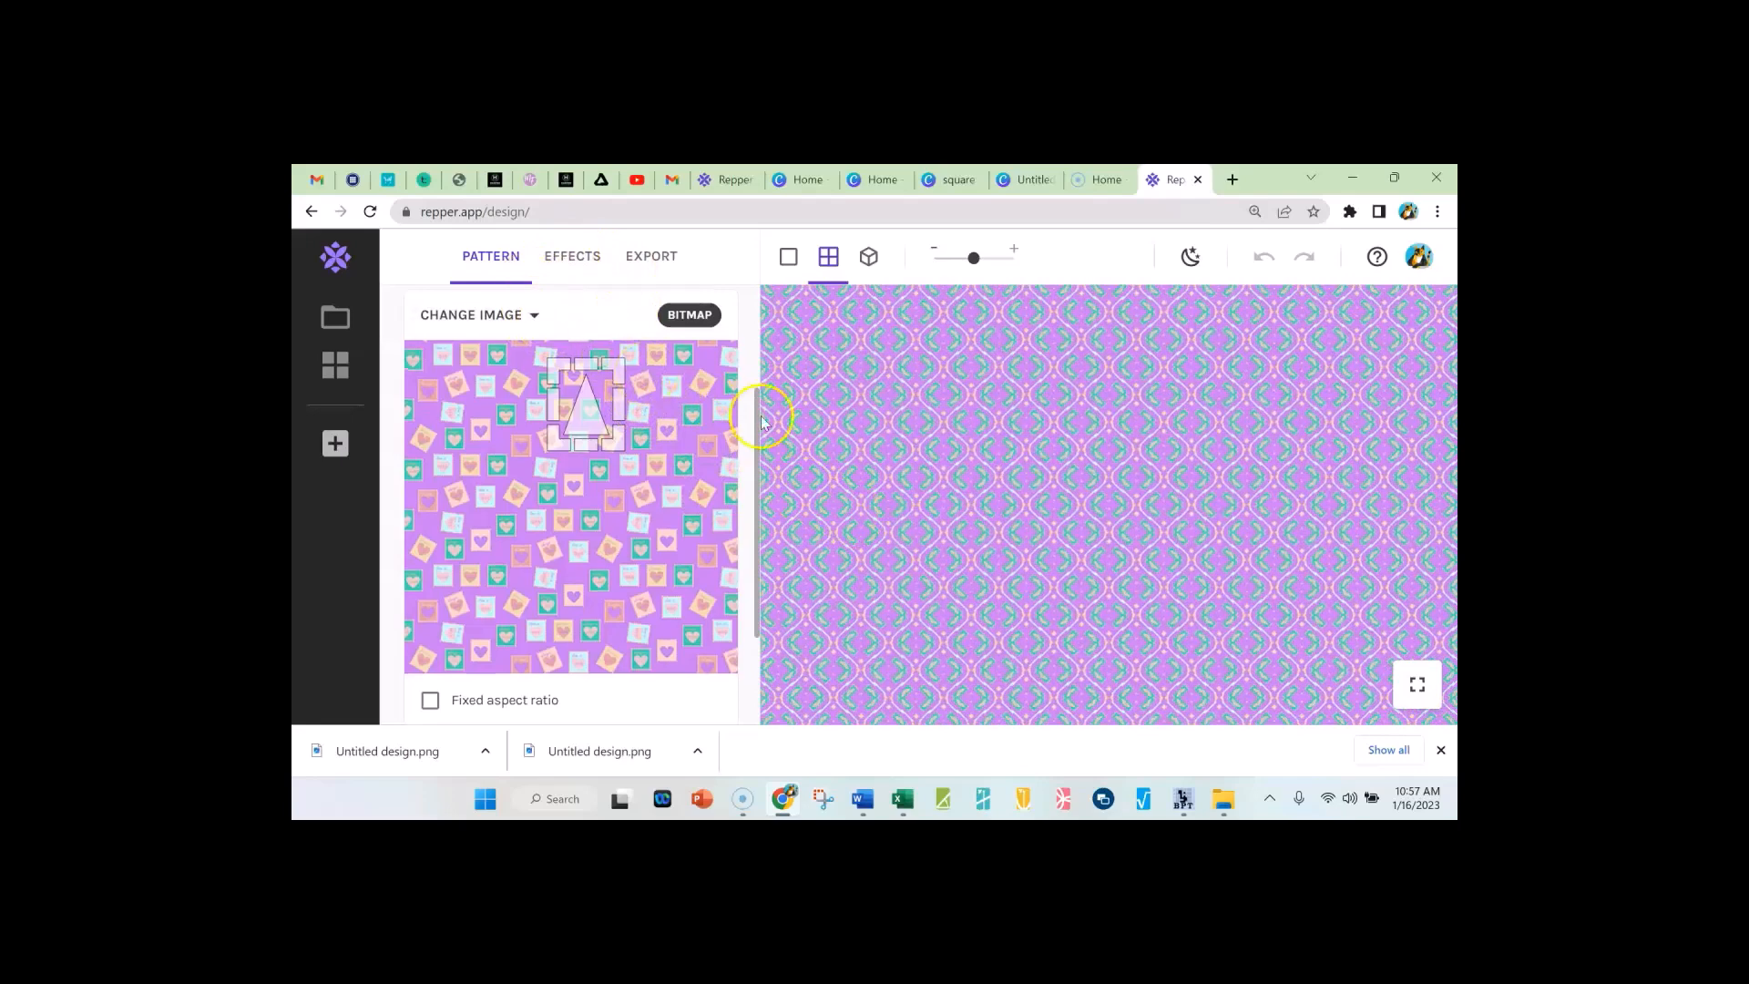
scroll(888, 426, "up", 2)
scroll(605, 361, "up", 1)
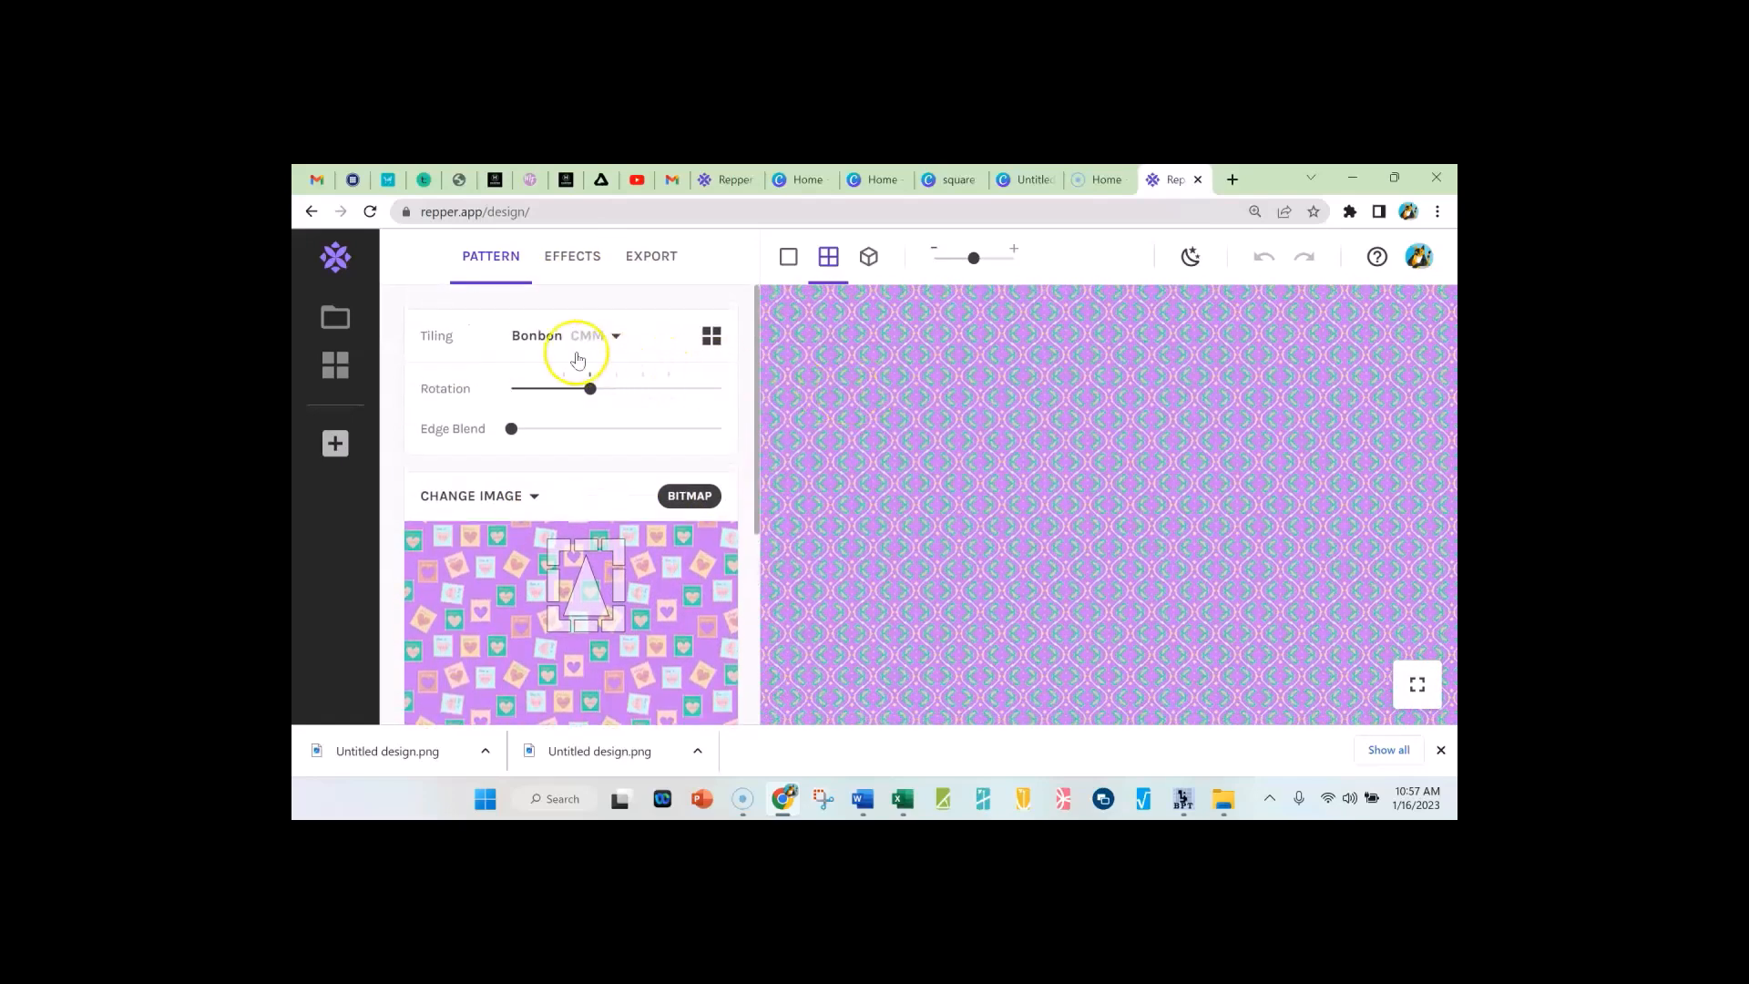
Step: Apply the Penrose tiling to the pattern and shift the sample area slightly downward on the source image
left_click(616, 339)
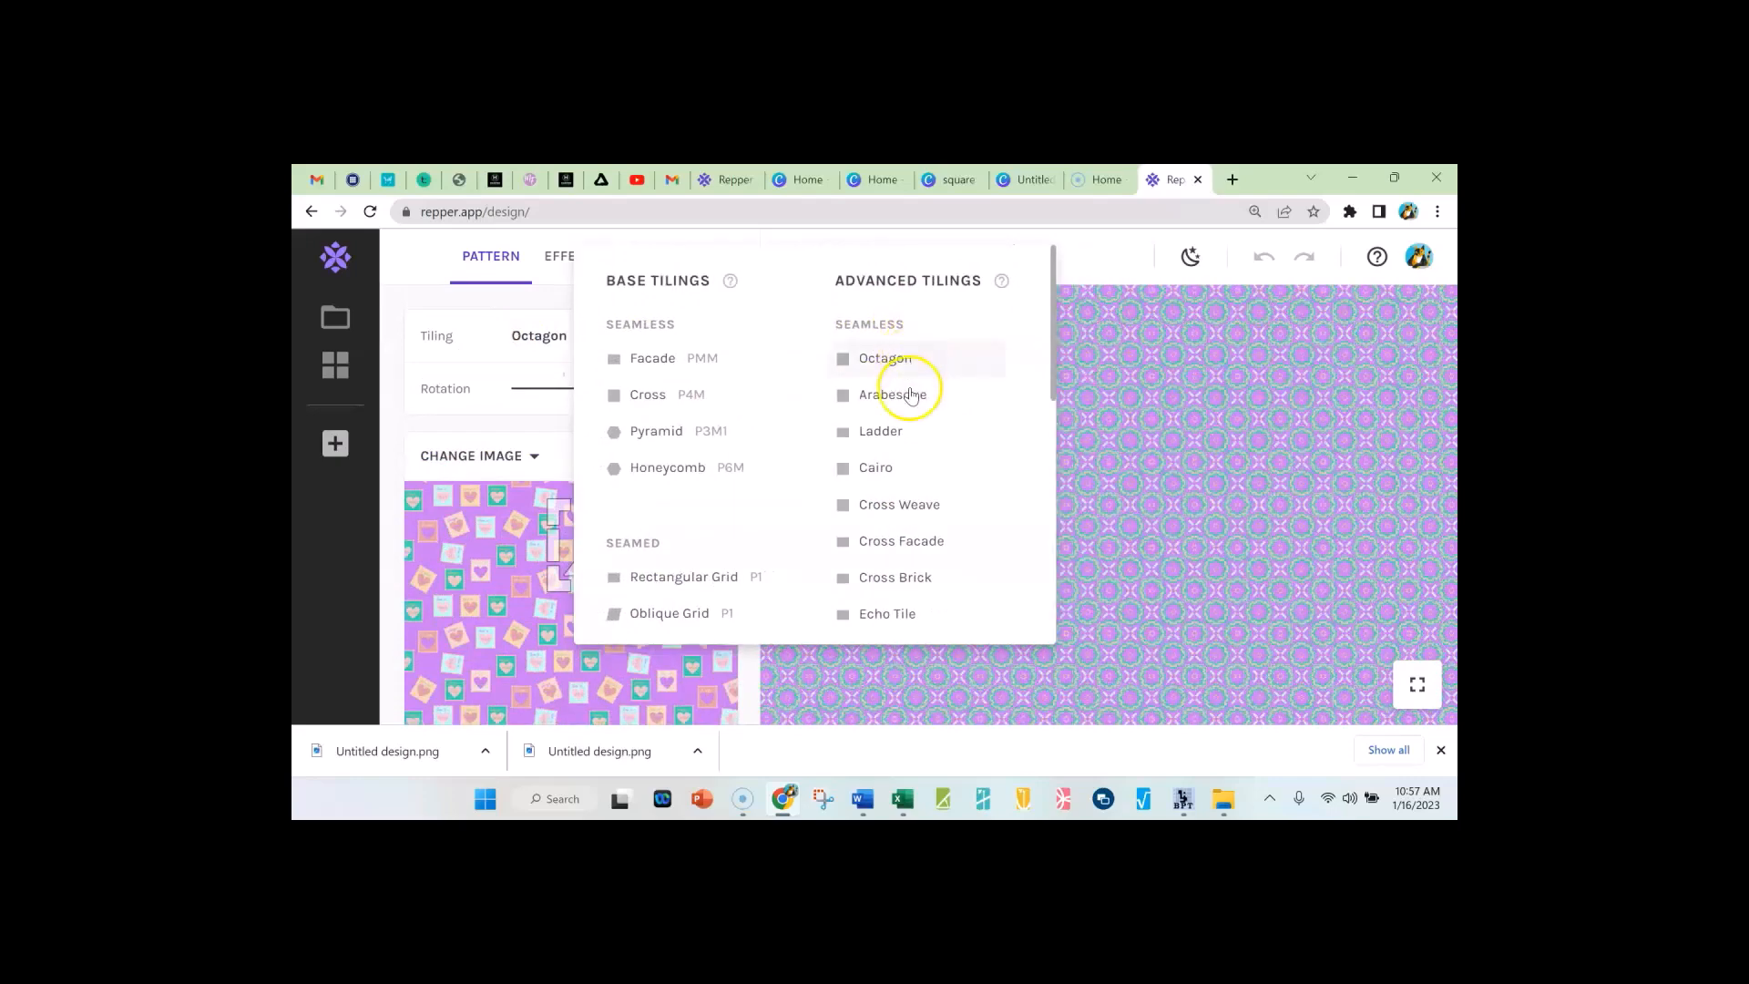
scroll(902, 441, "down", 1)
scroll(902, 441, "up", 1)
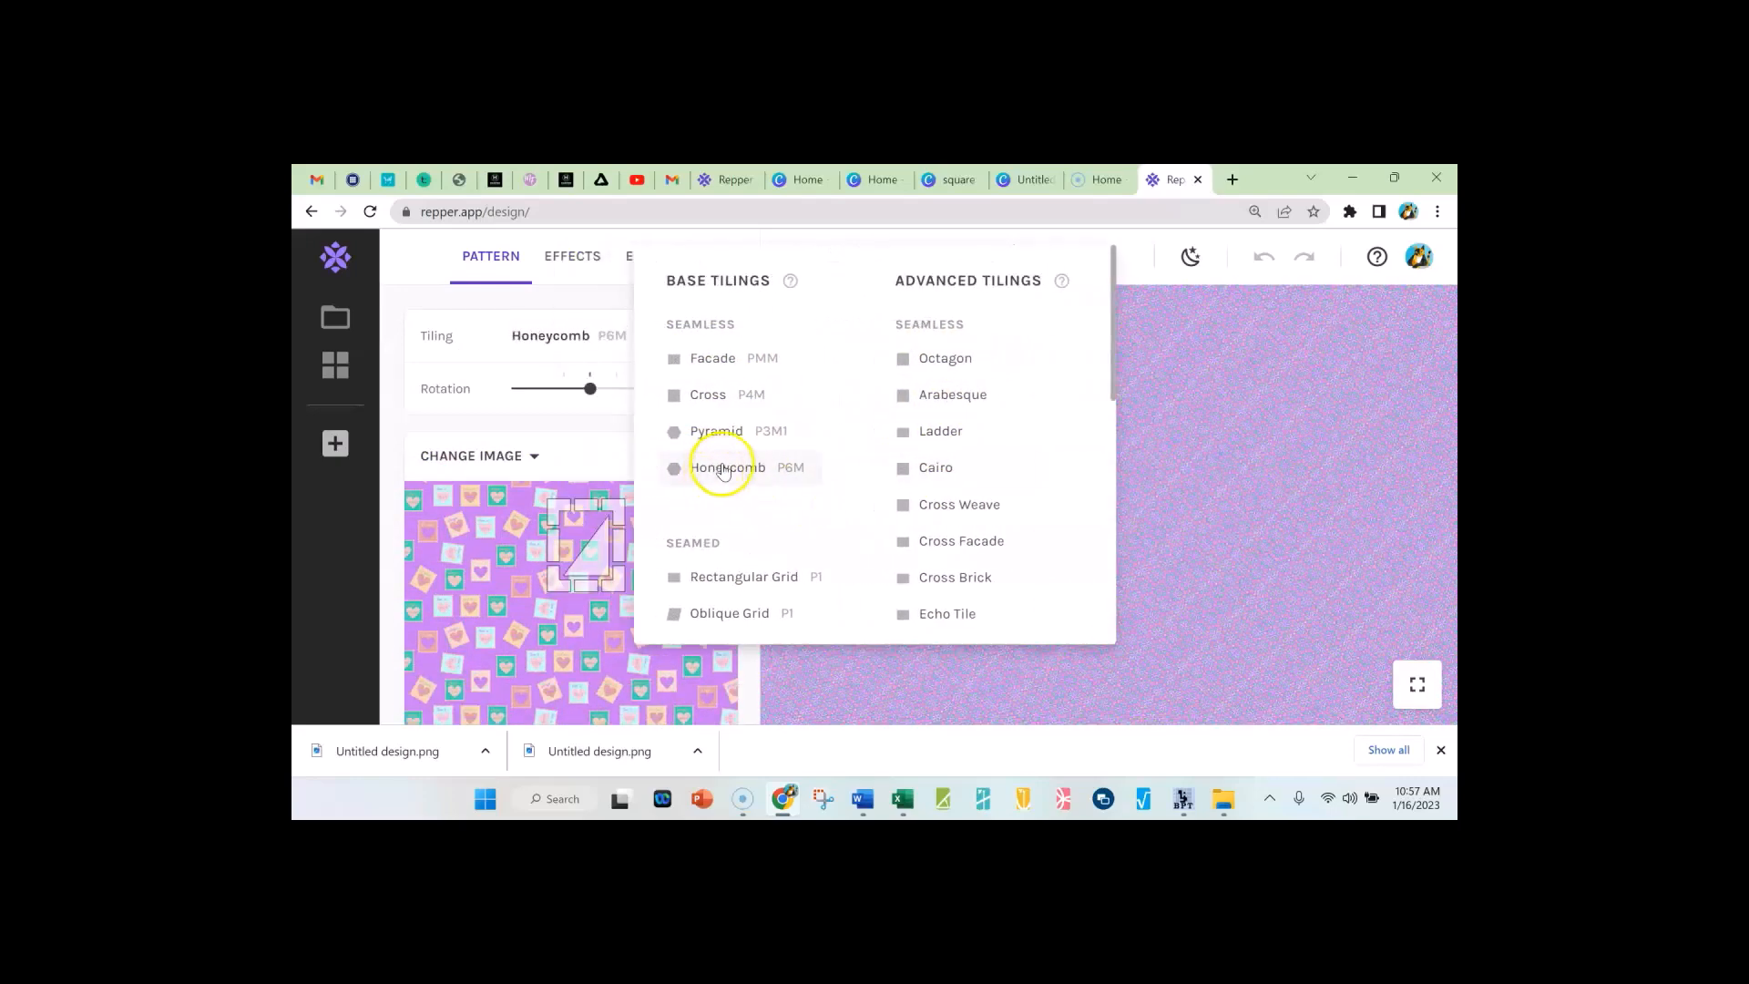
scroll(692, 509, "down", 1)
scroll(731, 532, "down", 2)
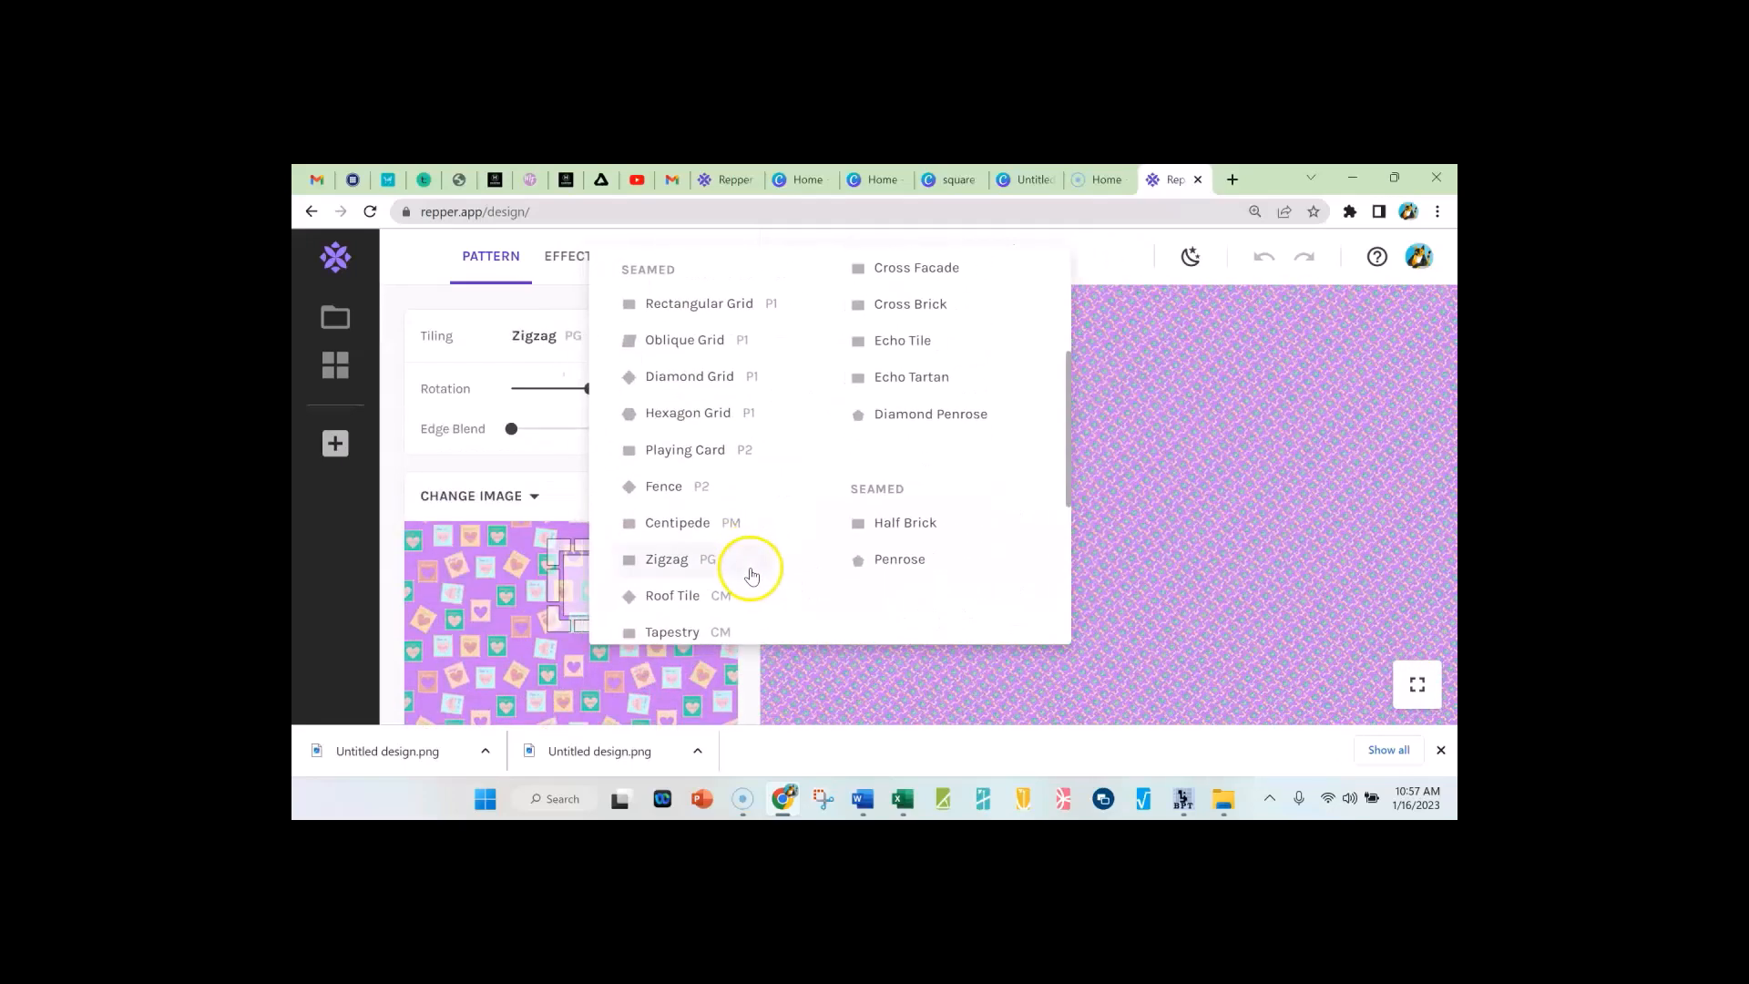
scroll(743, 566, "down", 1)
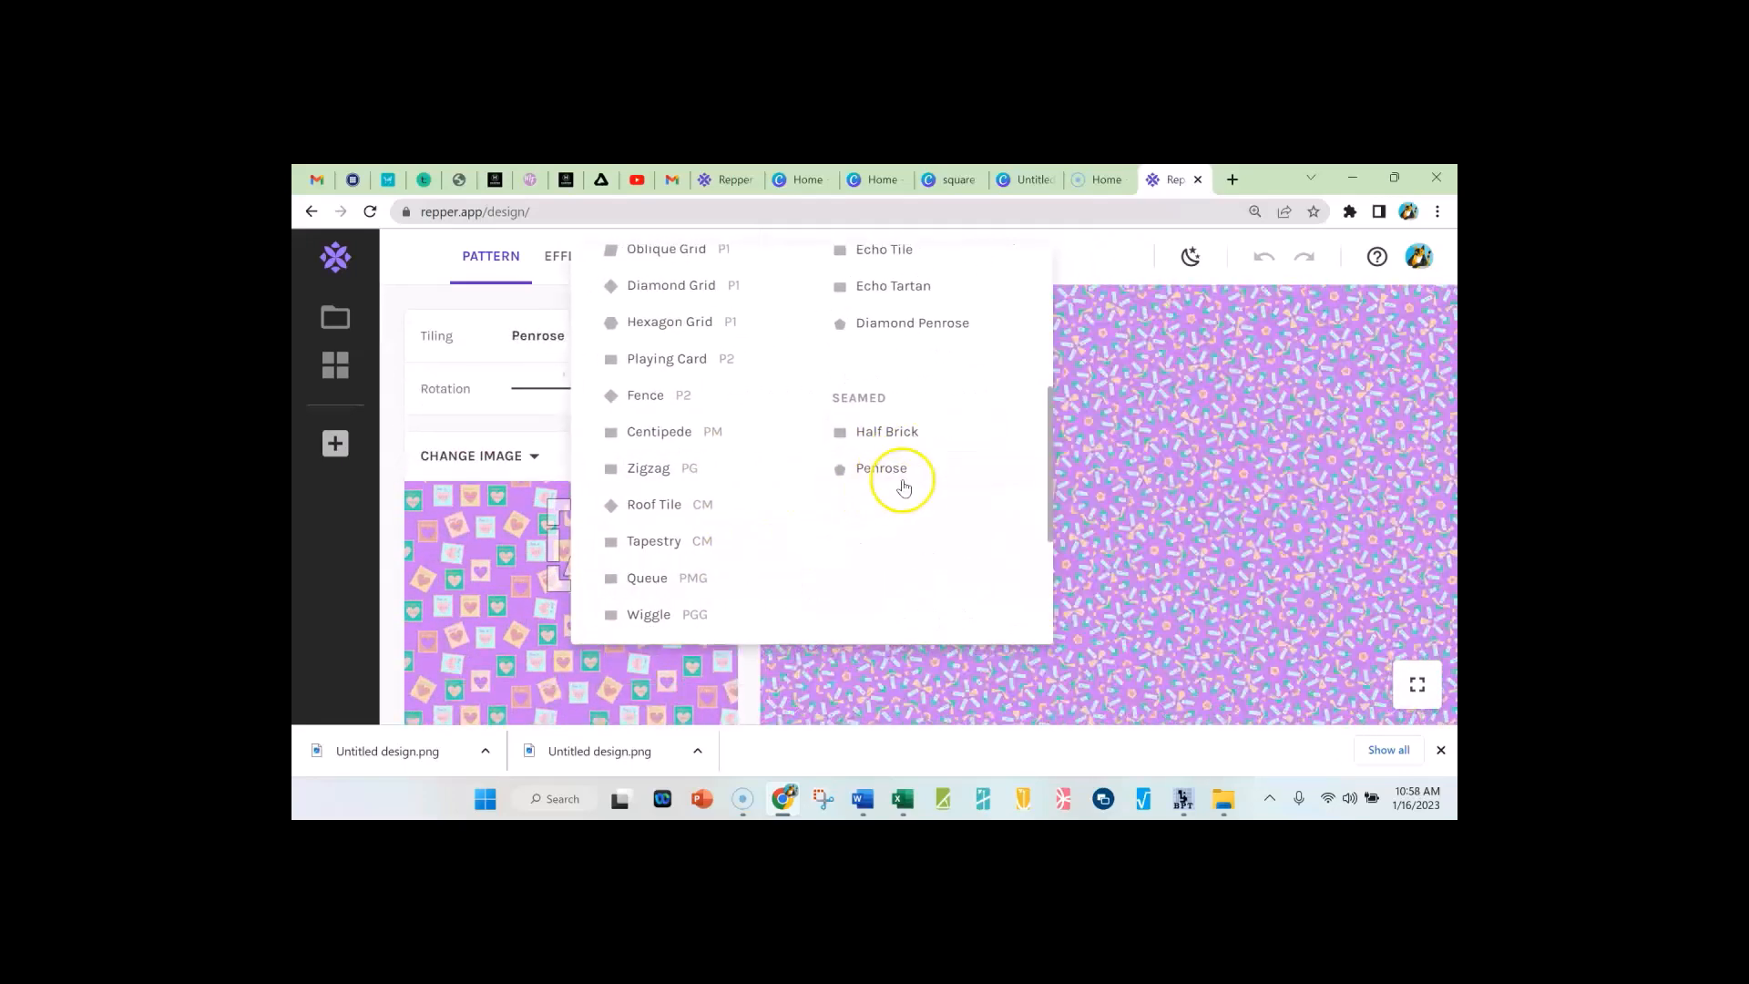
left_click(900, 470)
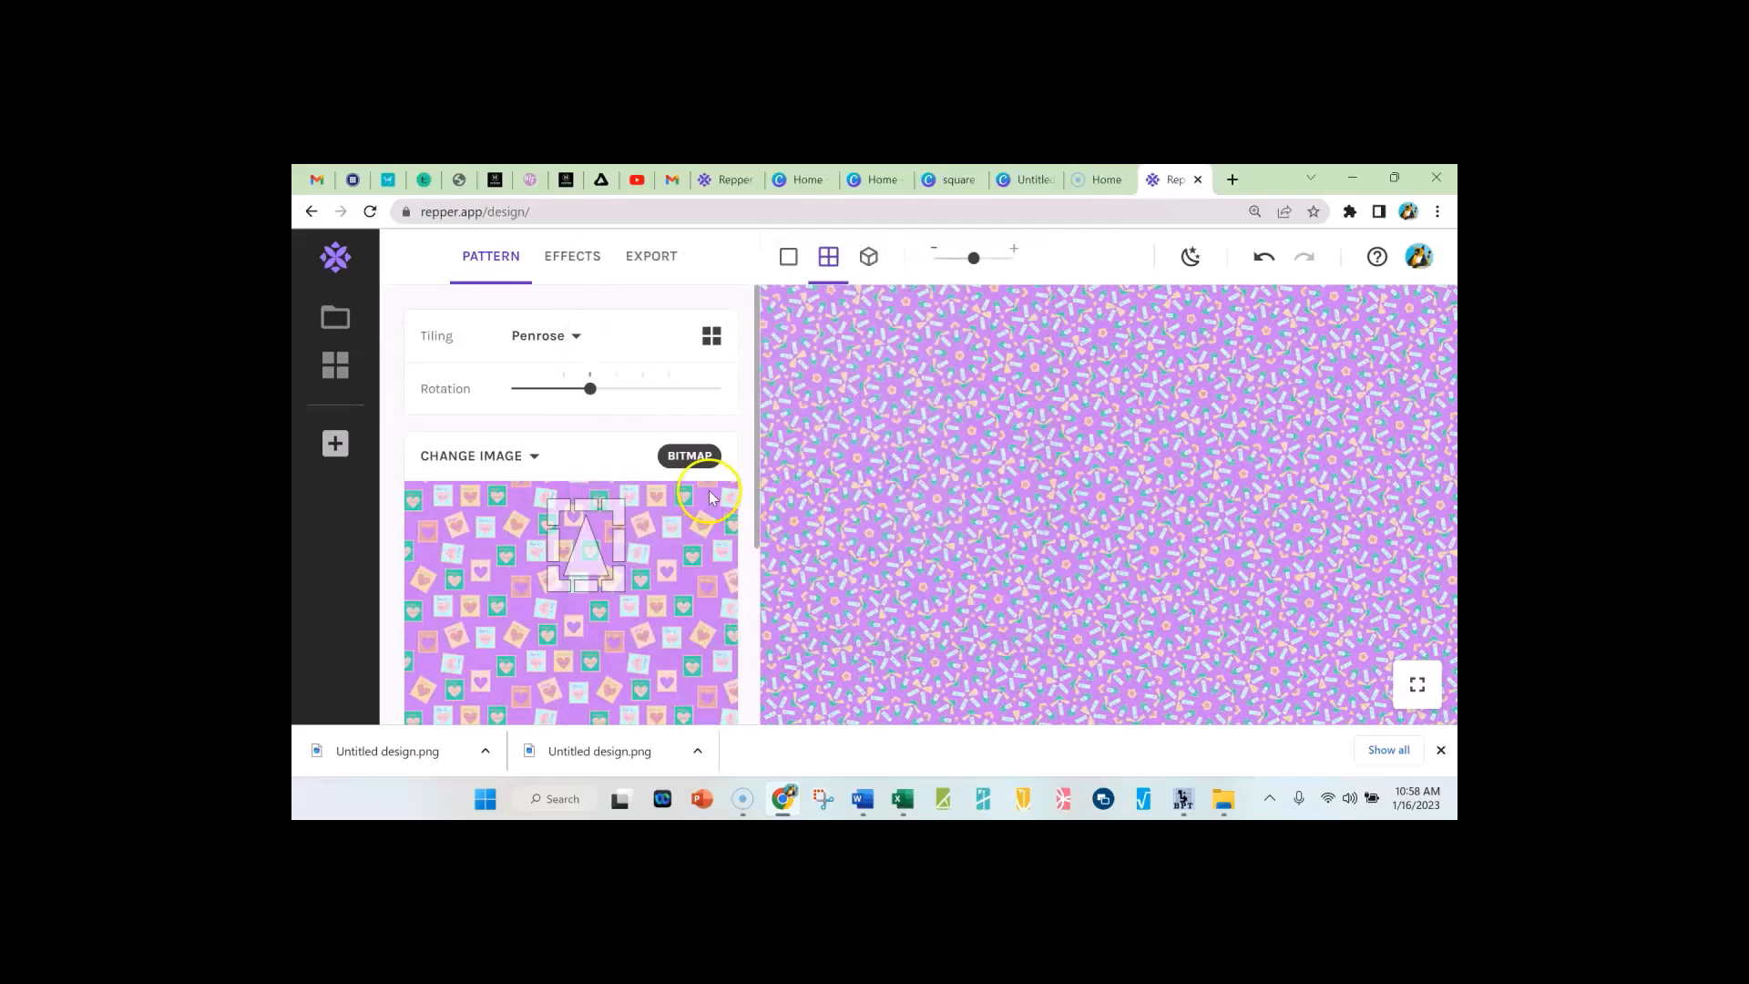
left_click_drag(584, 552, 580, 565)
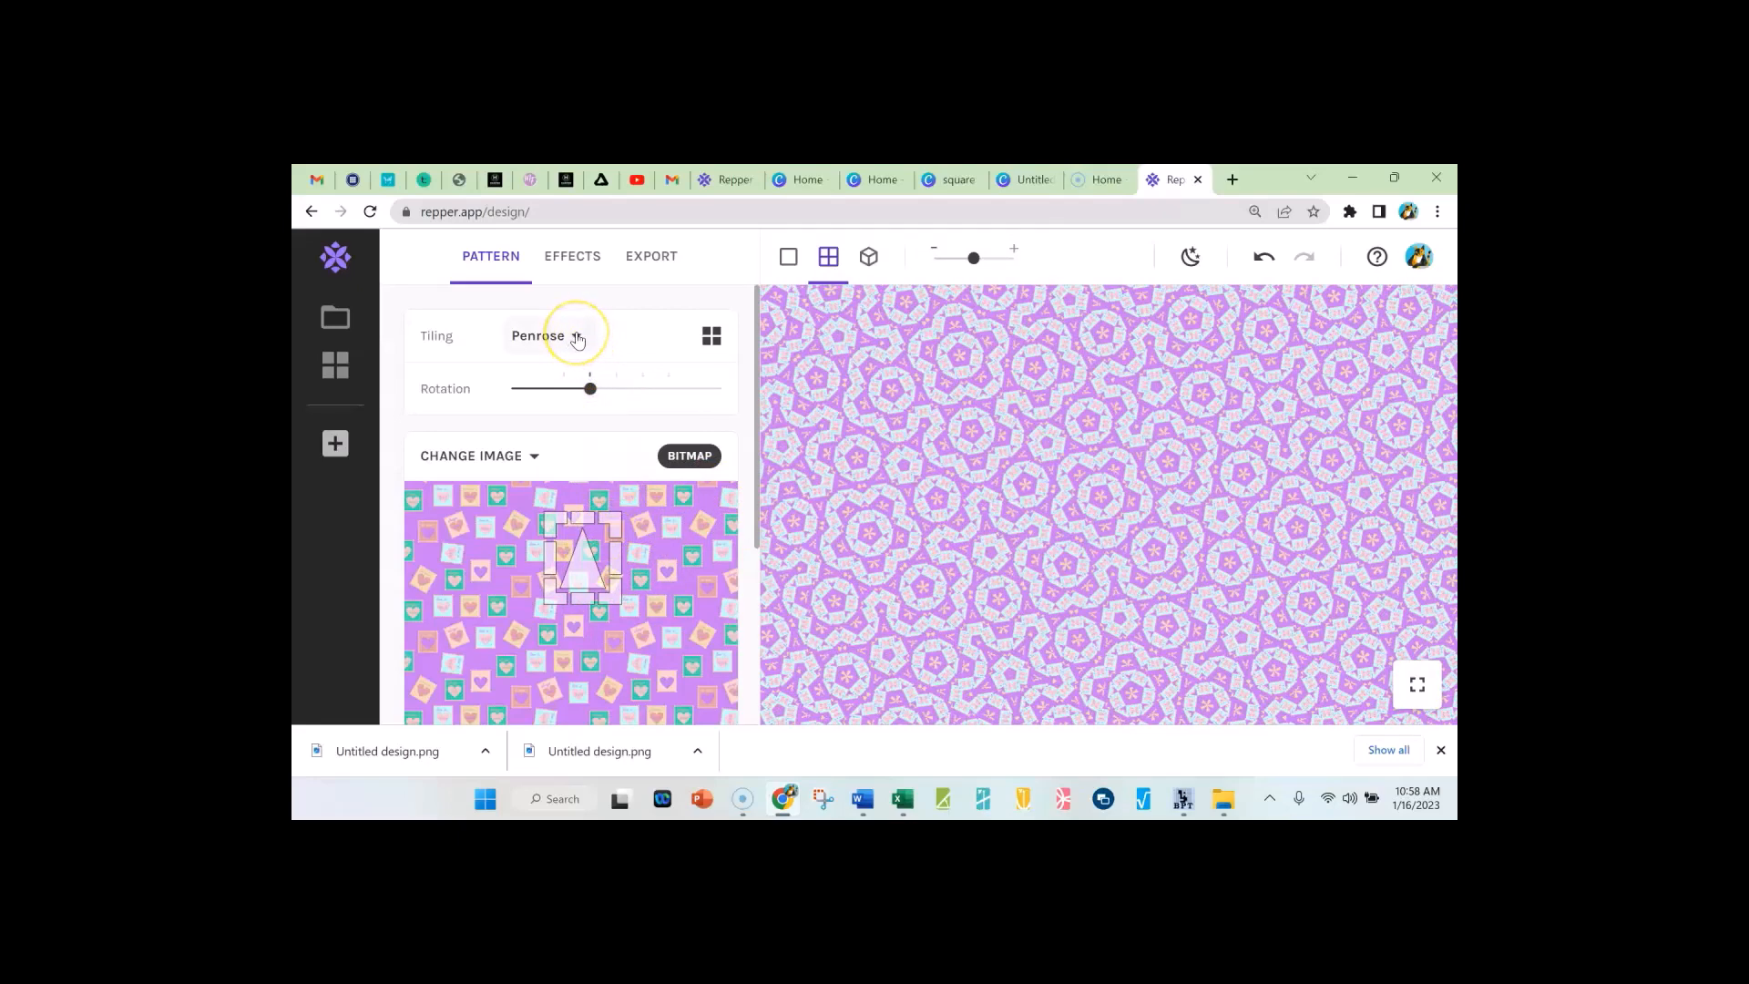
Step: Change the tiling to Octagon and move the sample area a little to the right on the source image
left_click(577, 339)
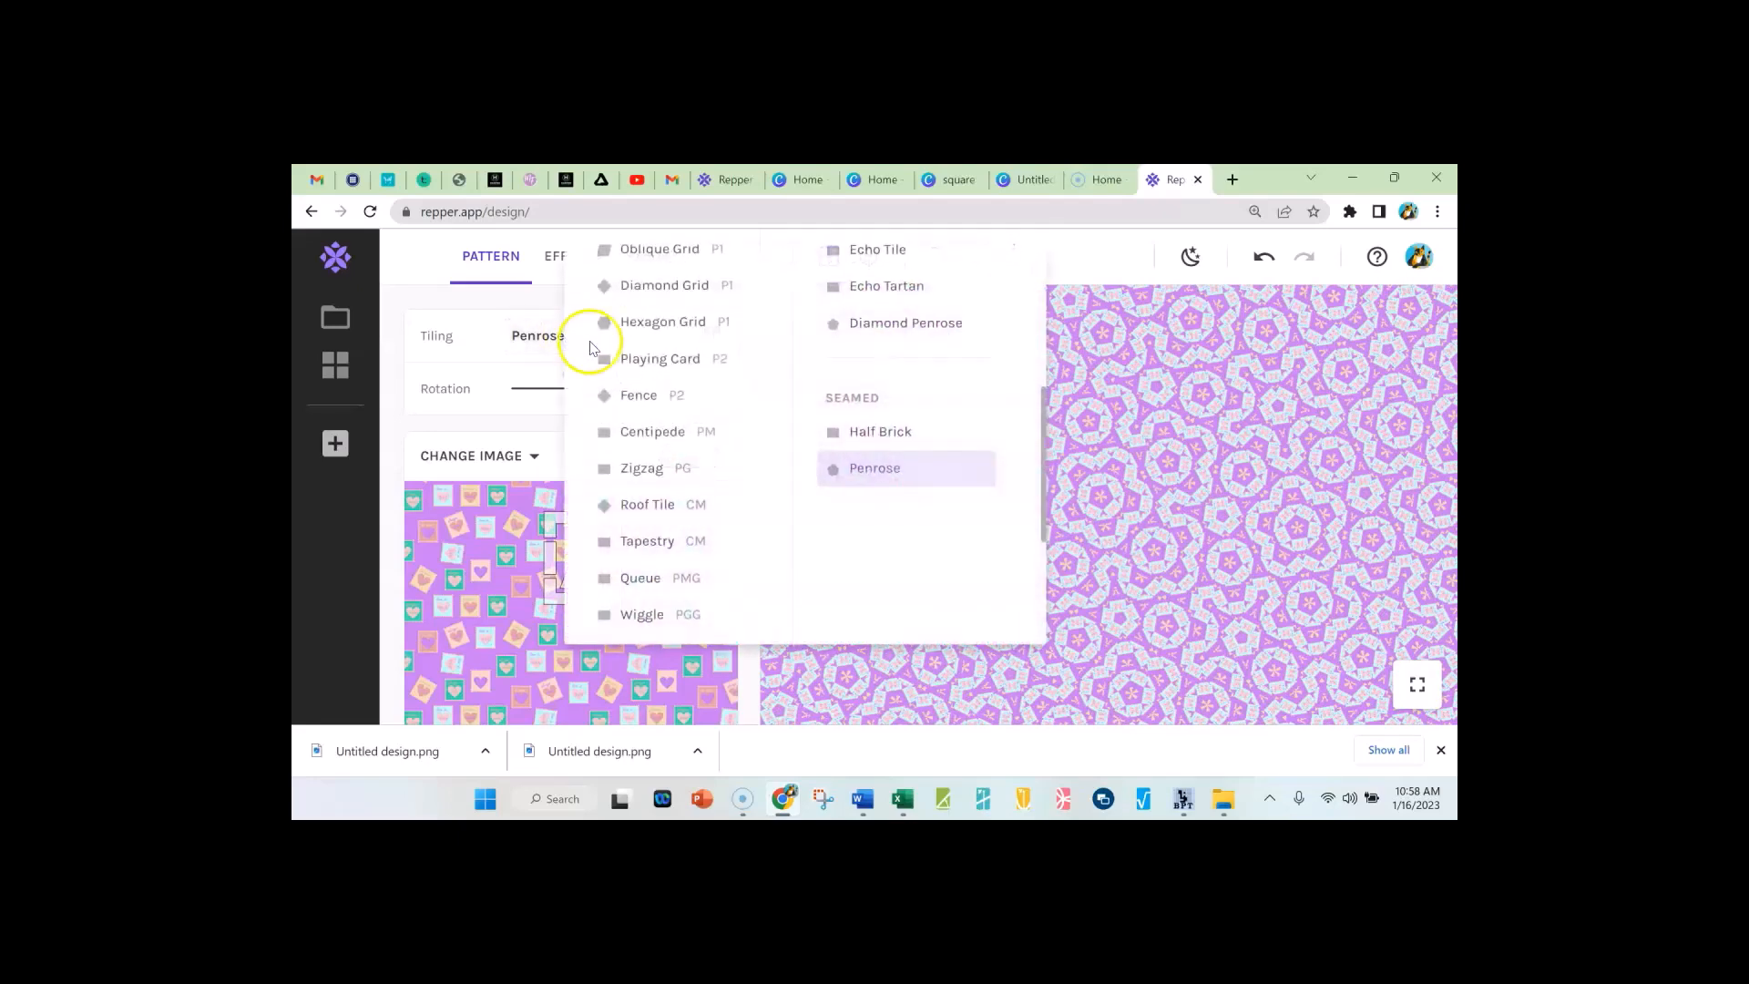
scroll(968, 352, "up", 5)
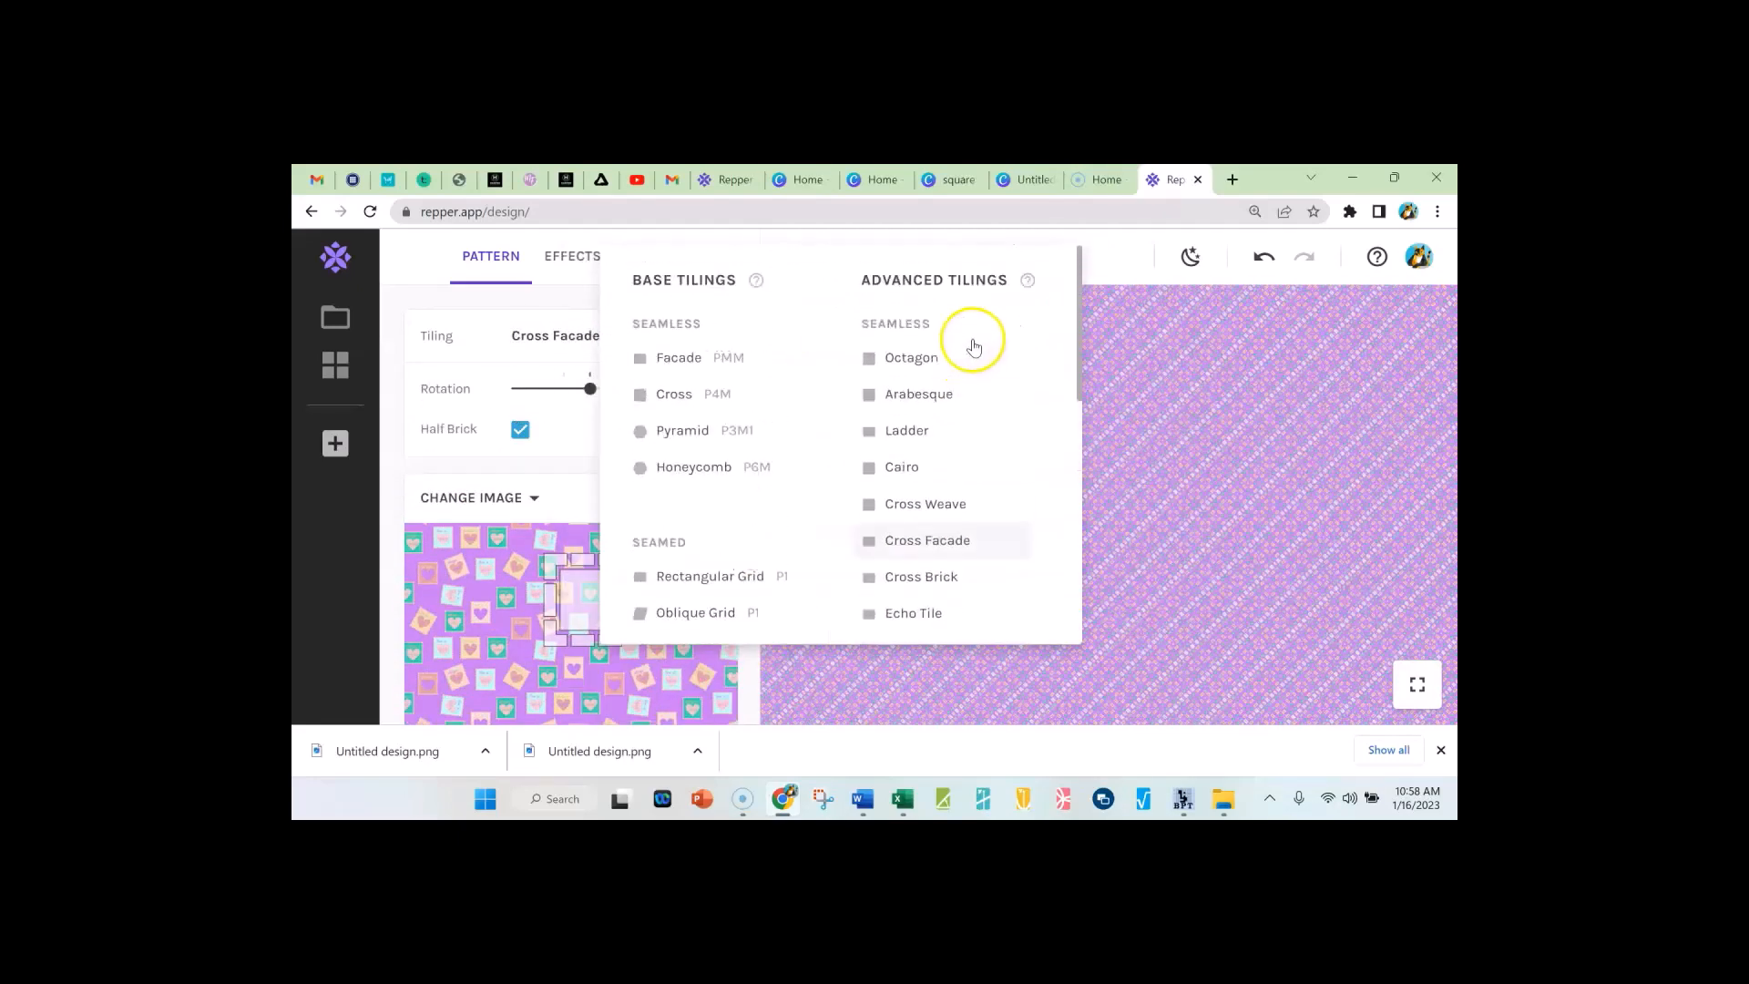
left_click(907, 360)
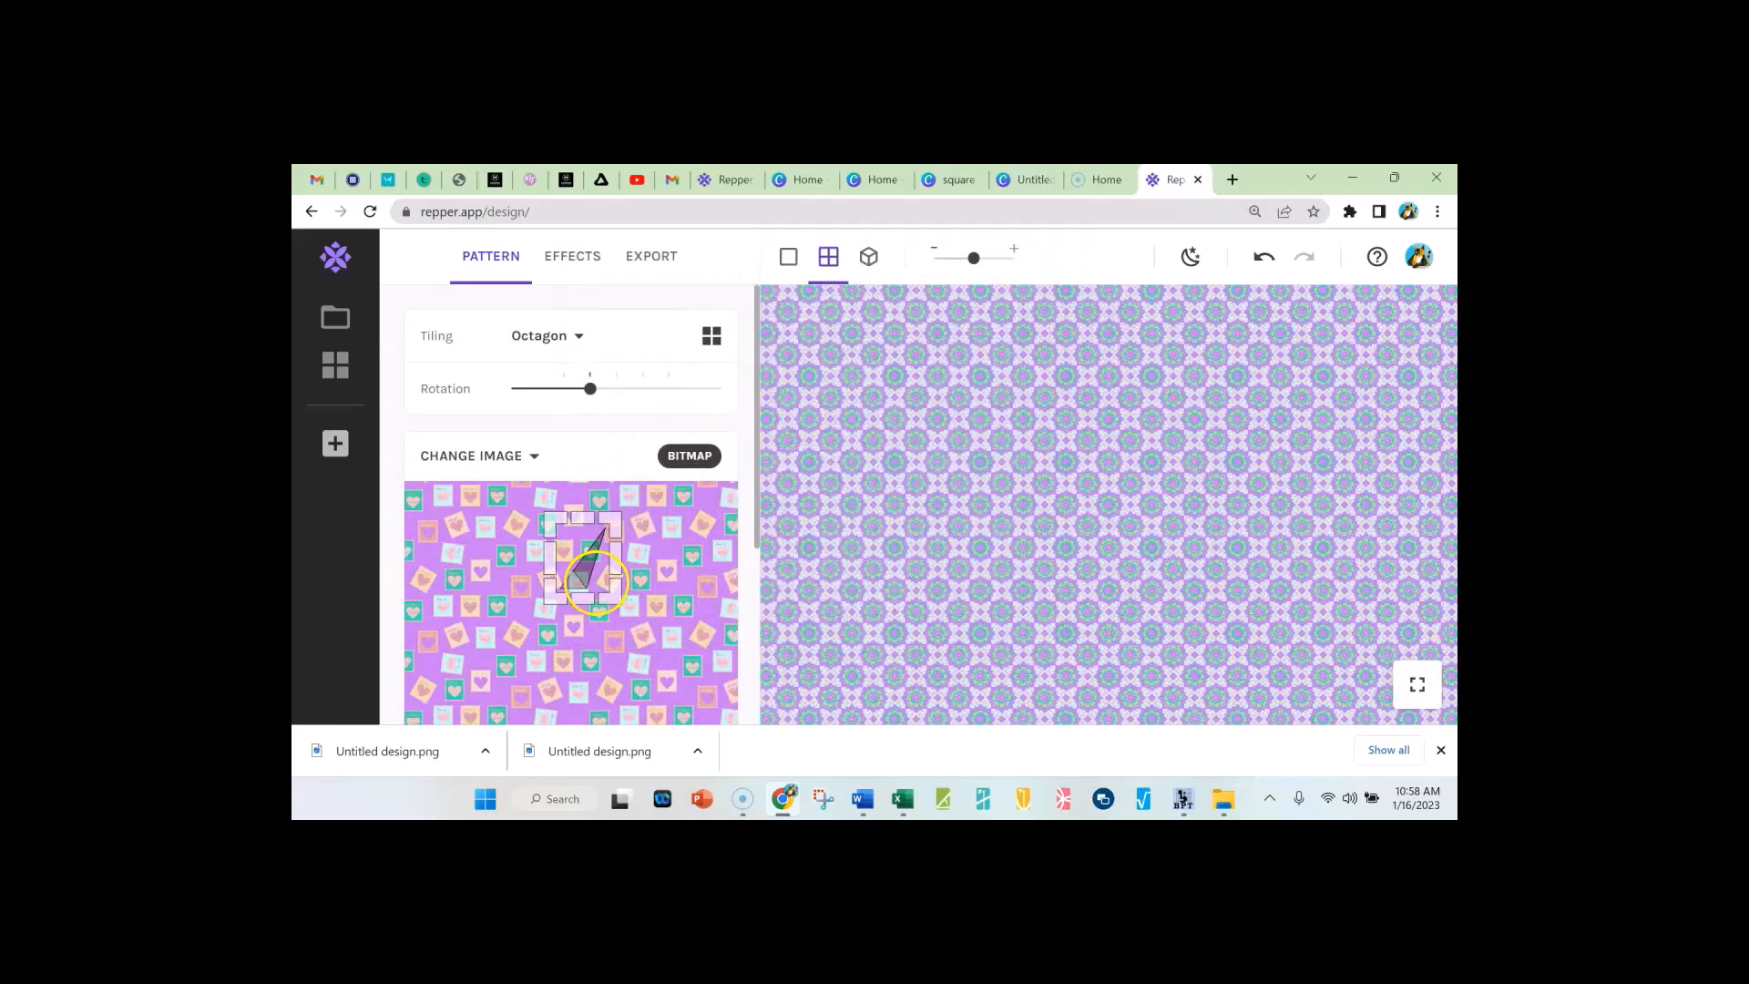
left_click_drag(581, 580, 610, 580)
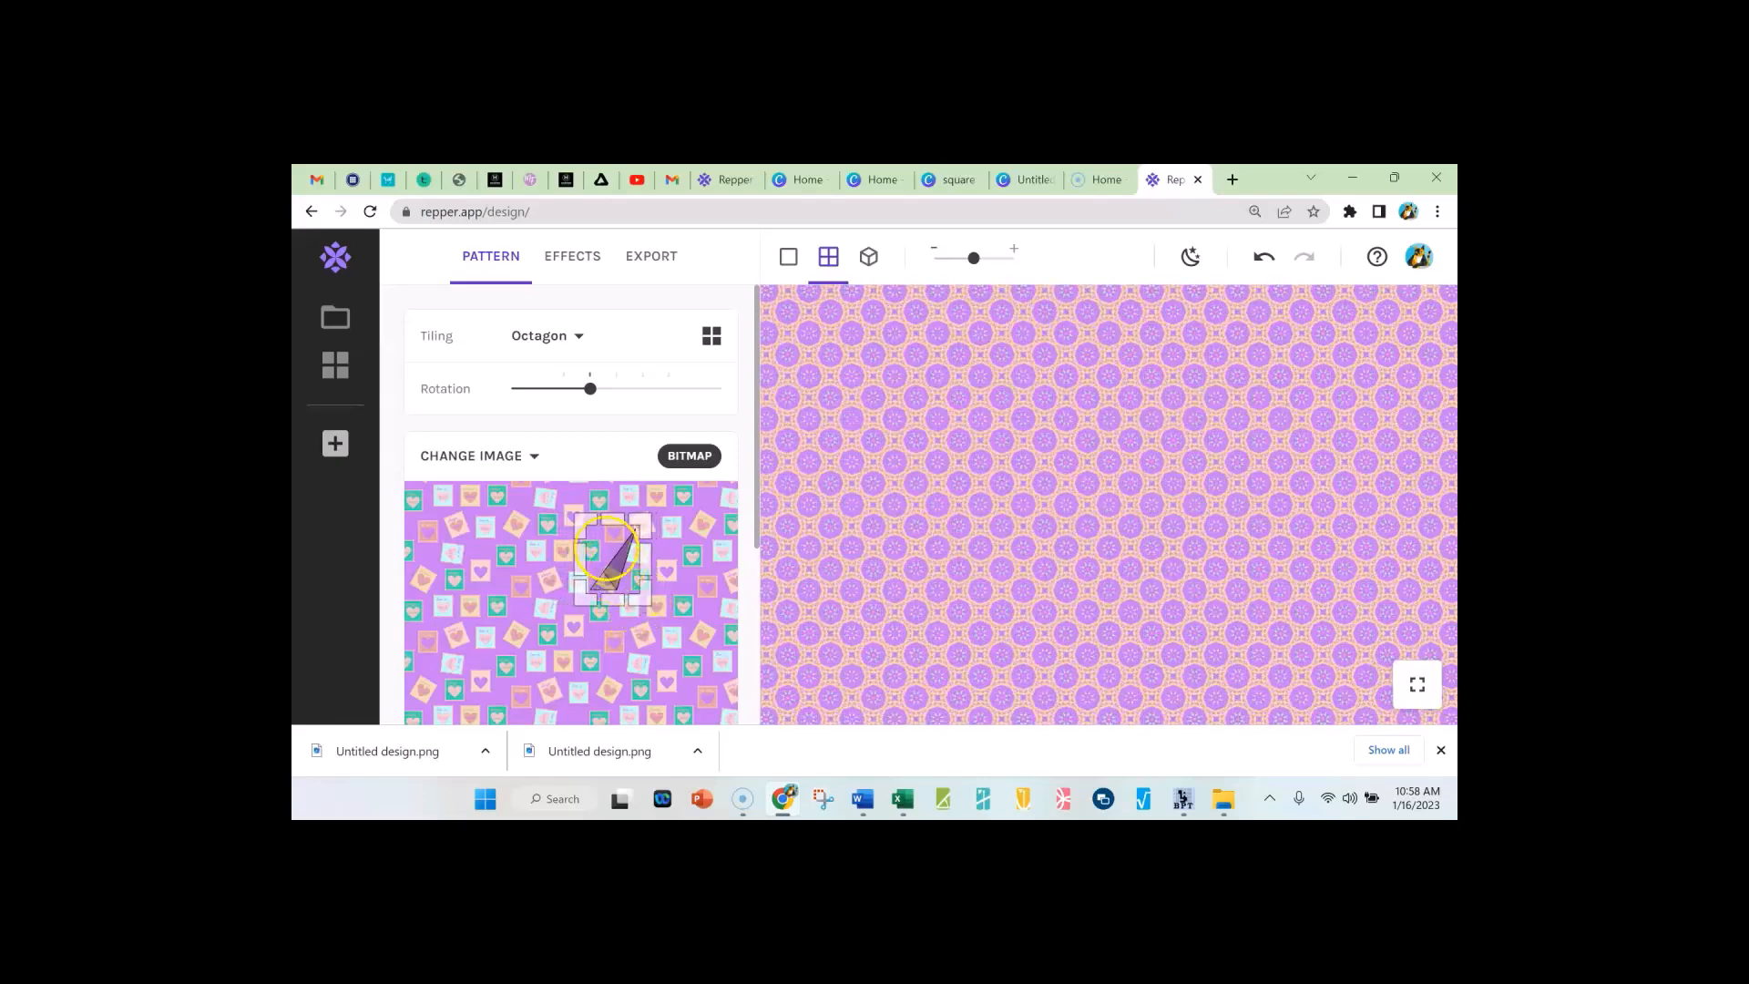
Step: Enlarge the sample area on the source image in both directions and move it to the left
scroll(510, 546, "down", 3)
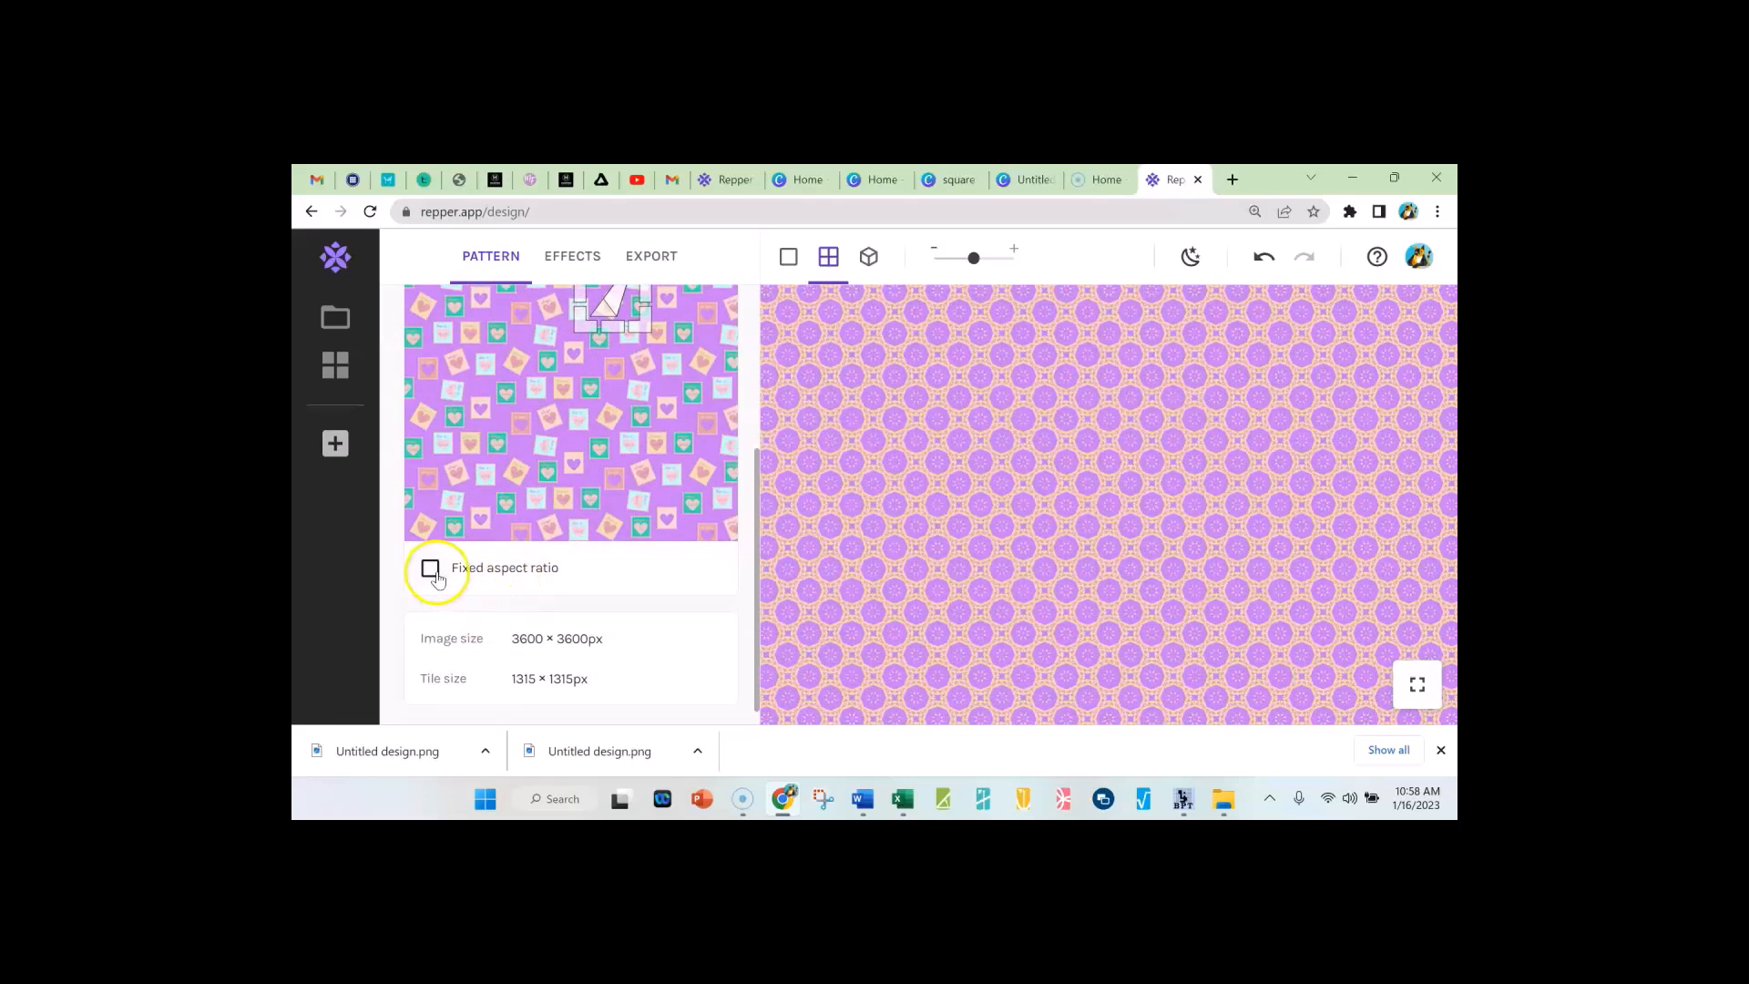
scroll(499, 541, "up", 2)
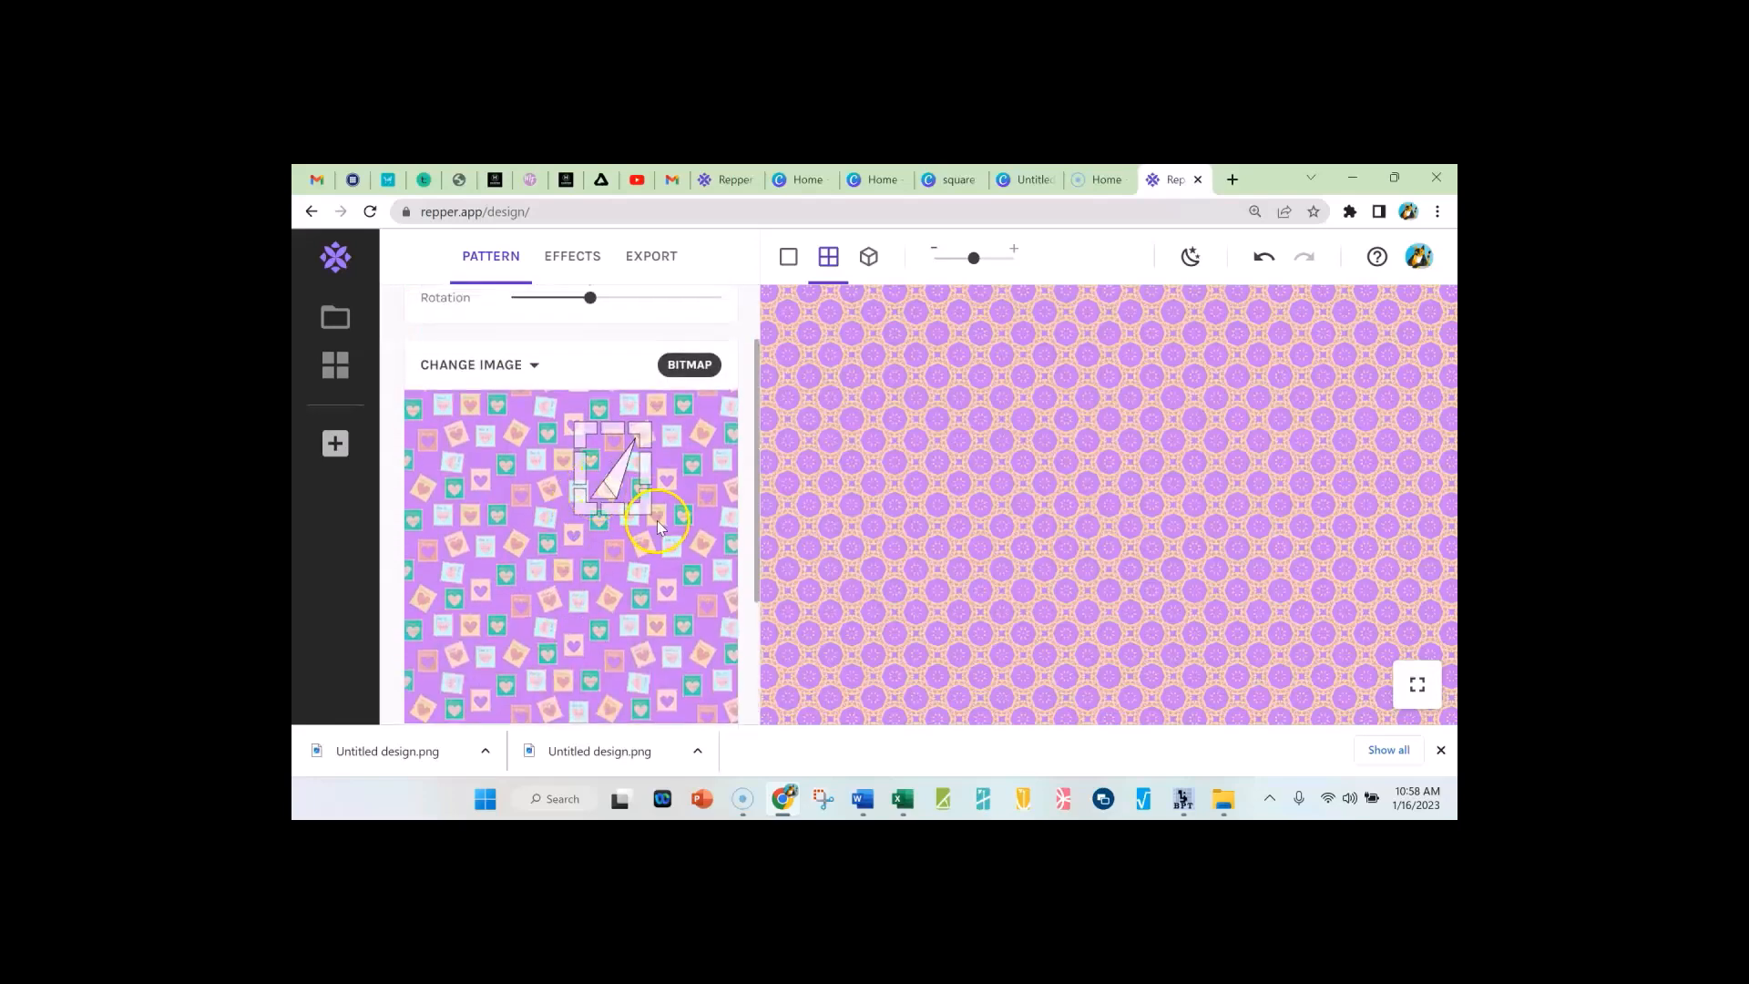
left_click_drag(635, 506, 654, 526)
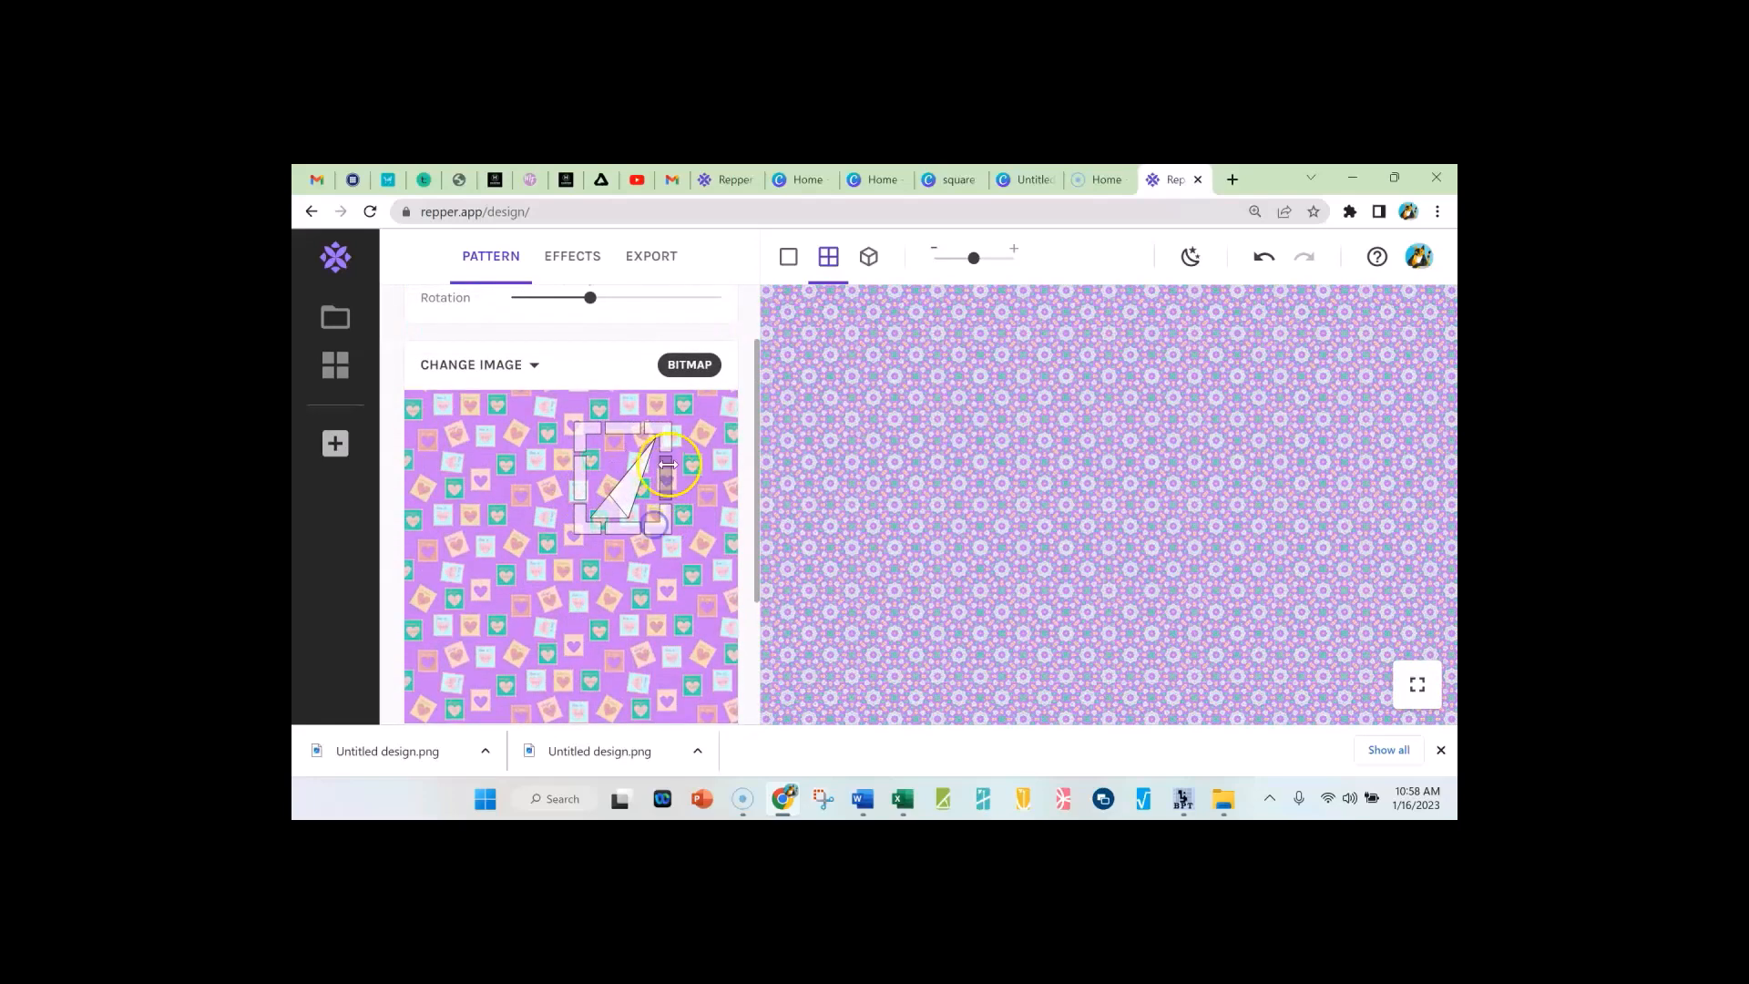
left_click_drag(668, 465, 676, 421)
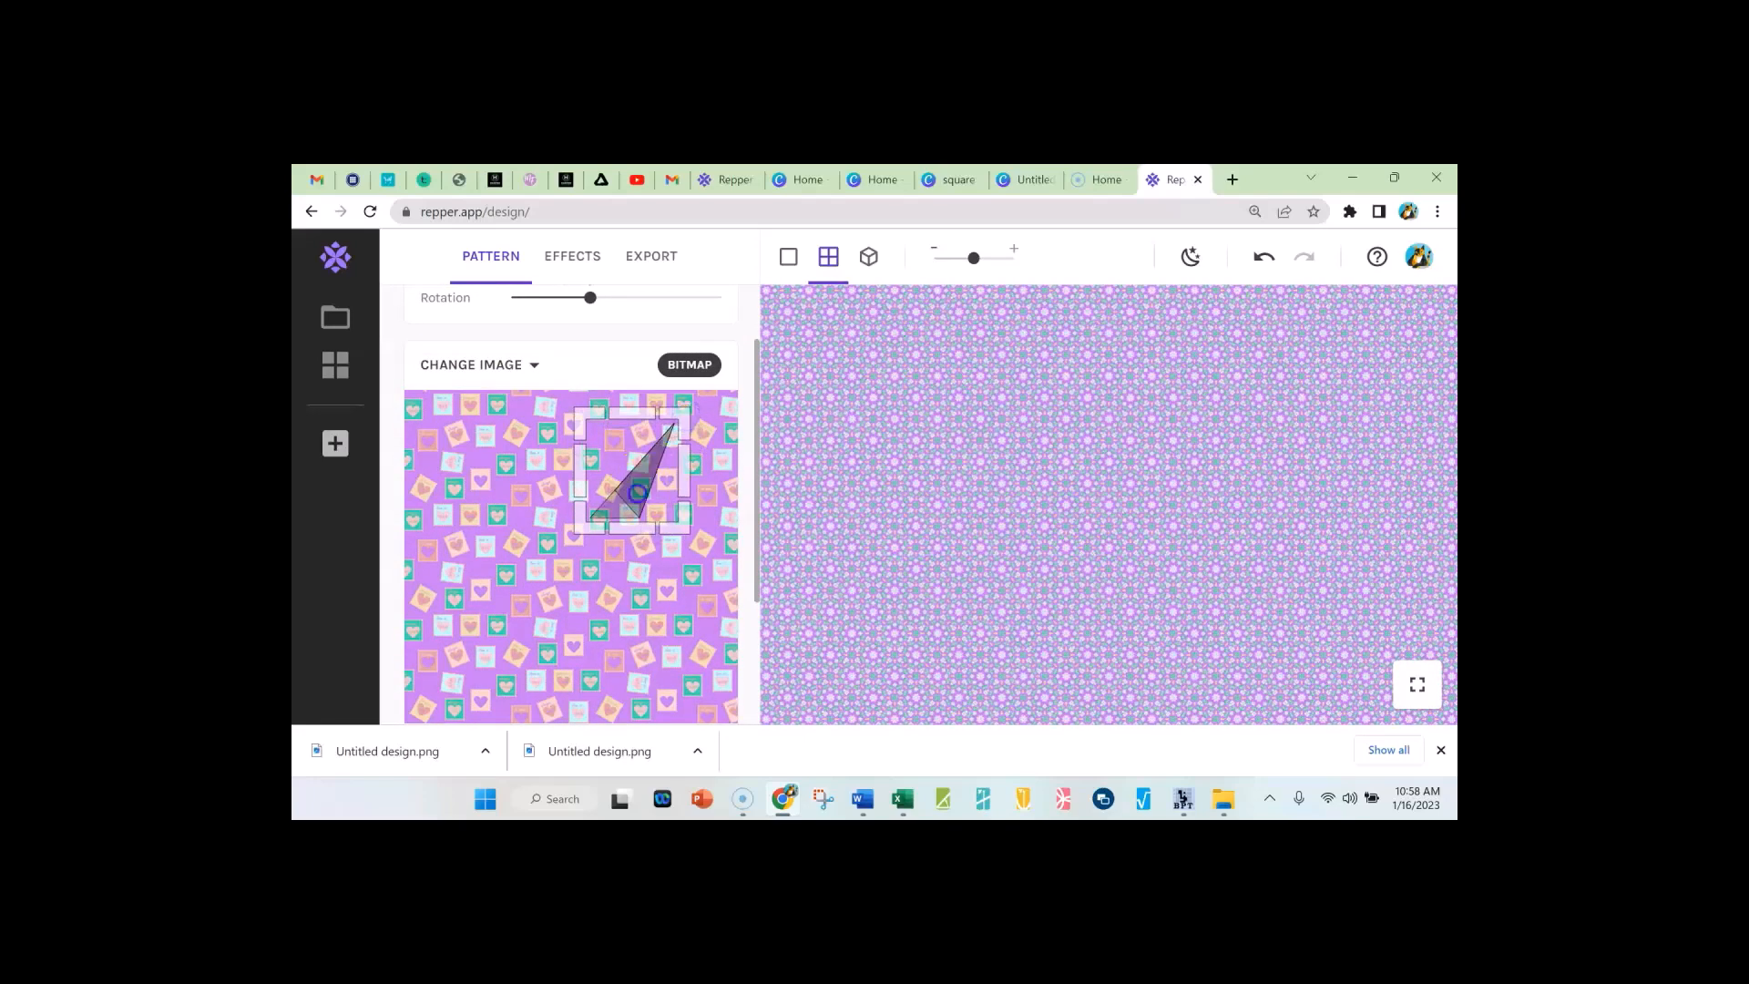
left_click_drag(638, 492, 578, 500)
scroll(602, 537, "down", 2)
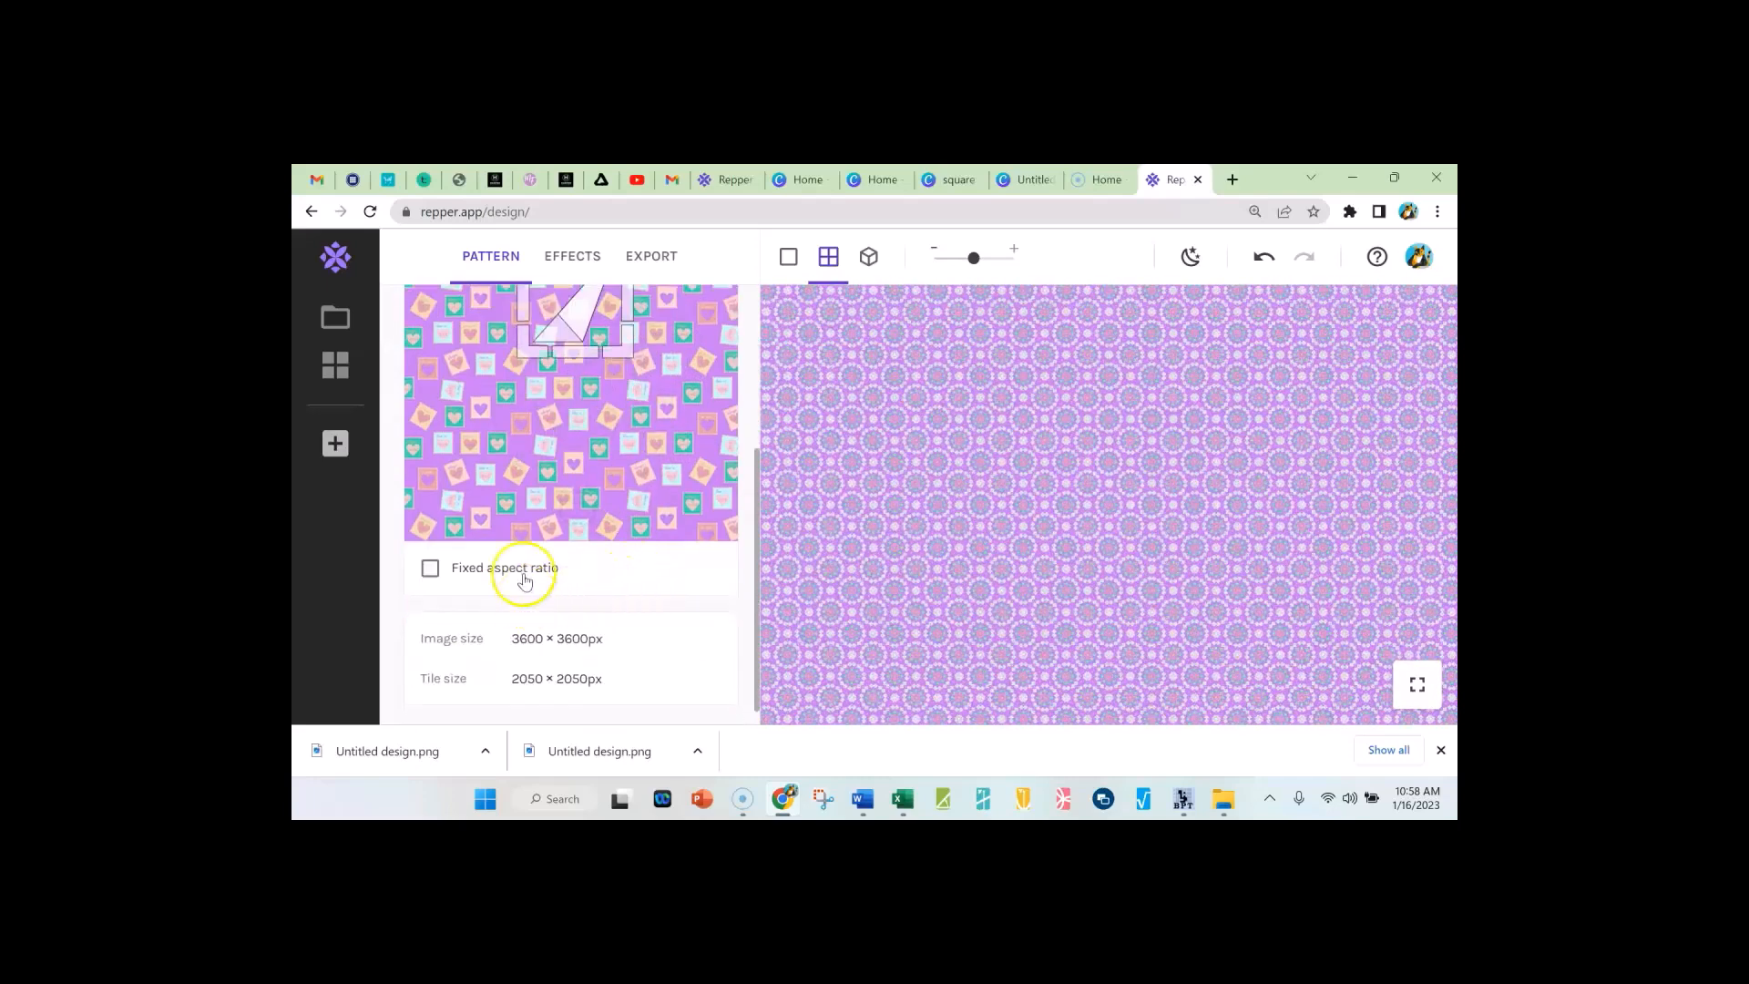
Step: Reduce the sample area's height and turn on the fixed aspect ratio for it
left_click_drag(535, 350, 597, 400)
scroll(597, 393, "up", 1)
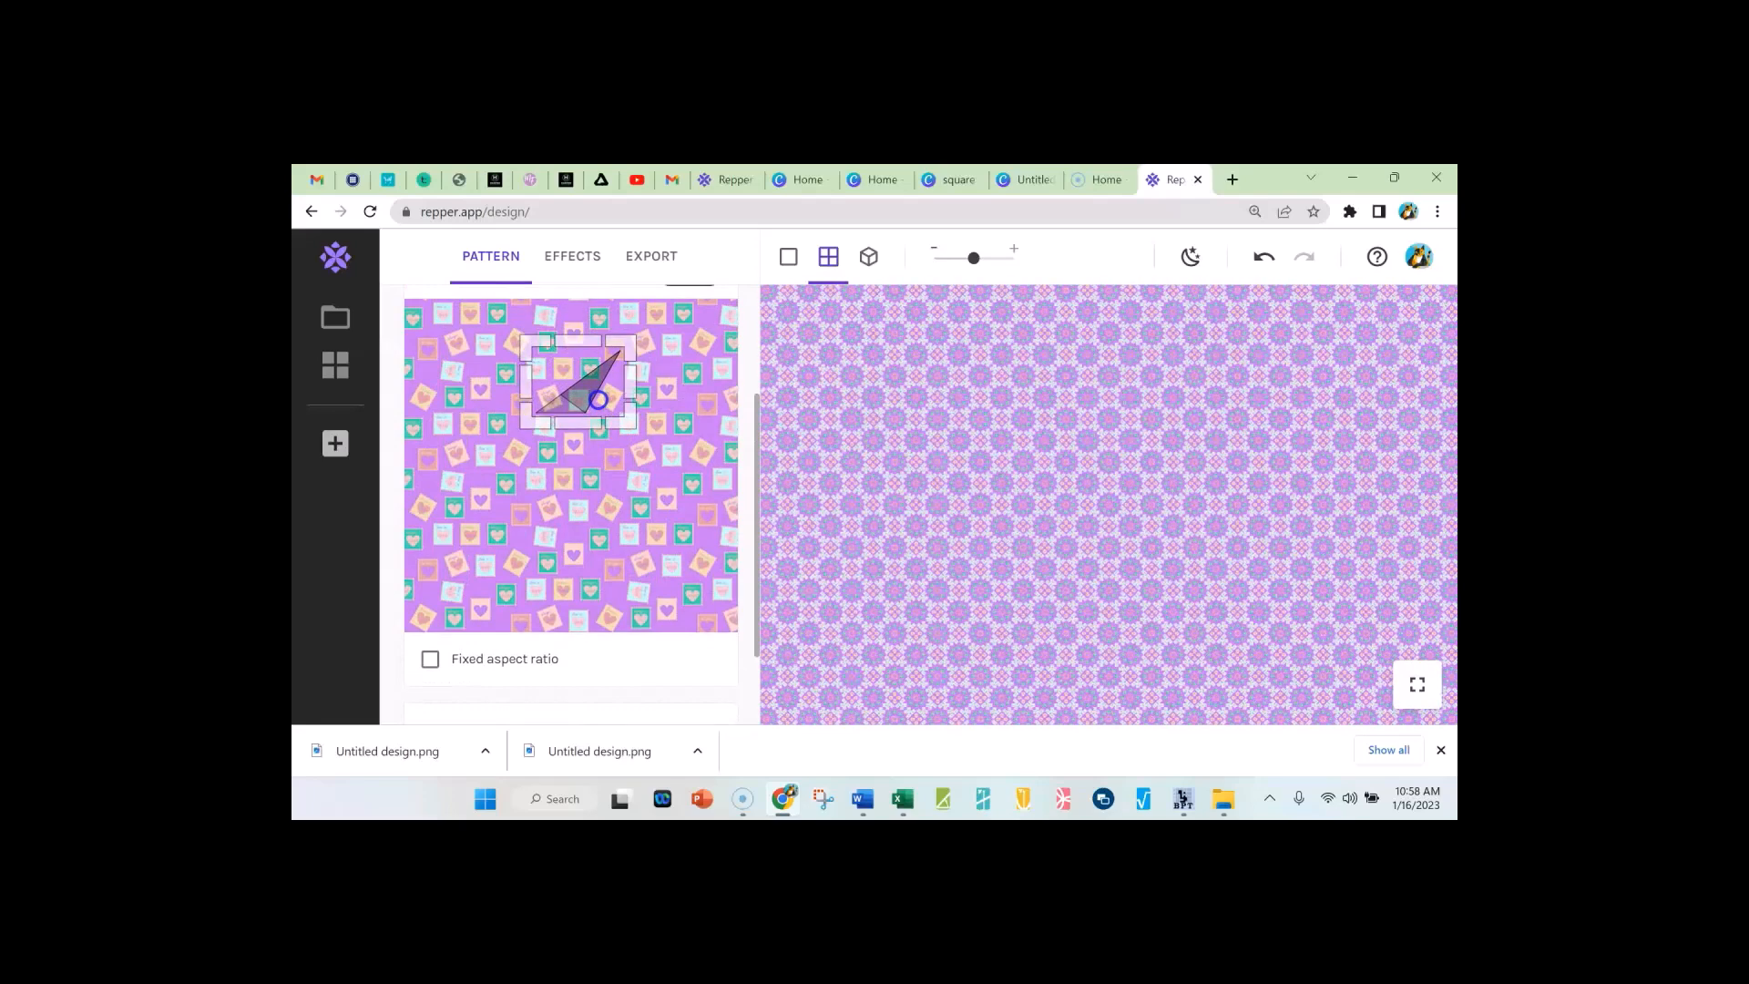
left_click(430, 660)
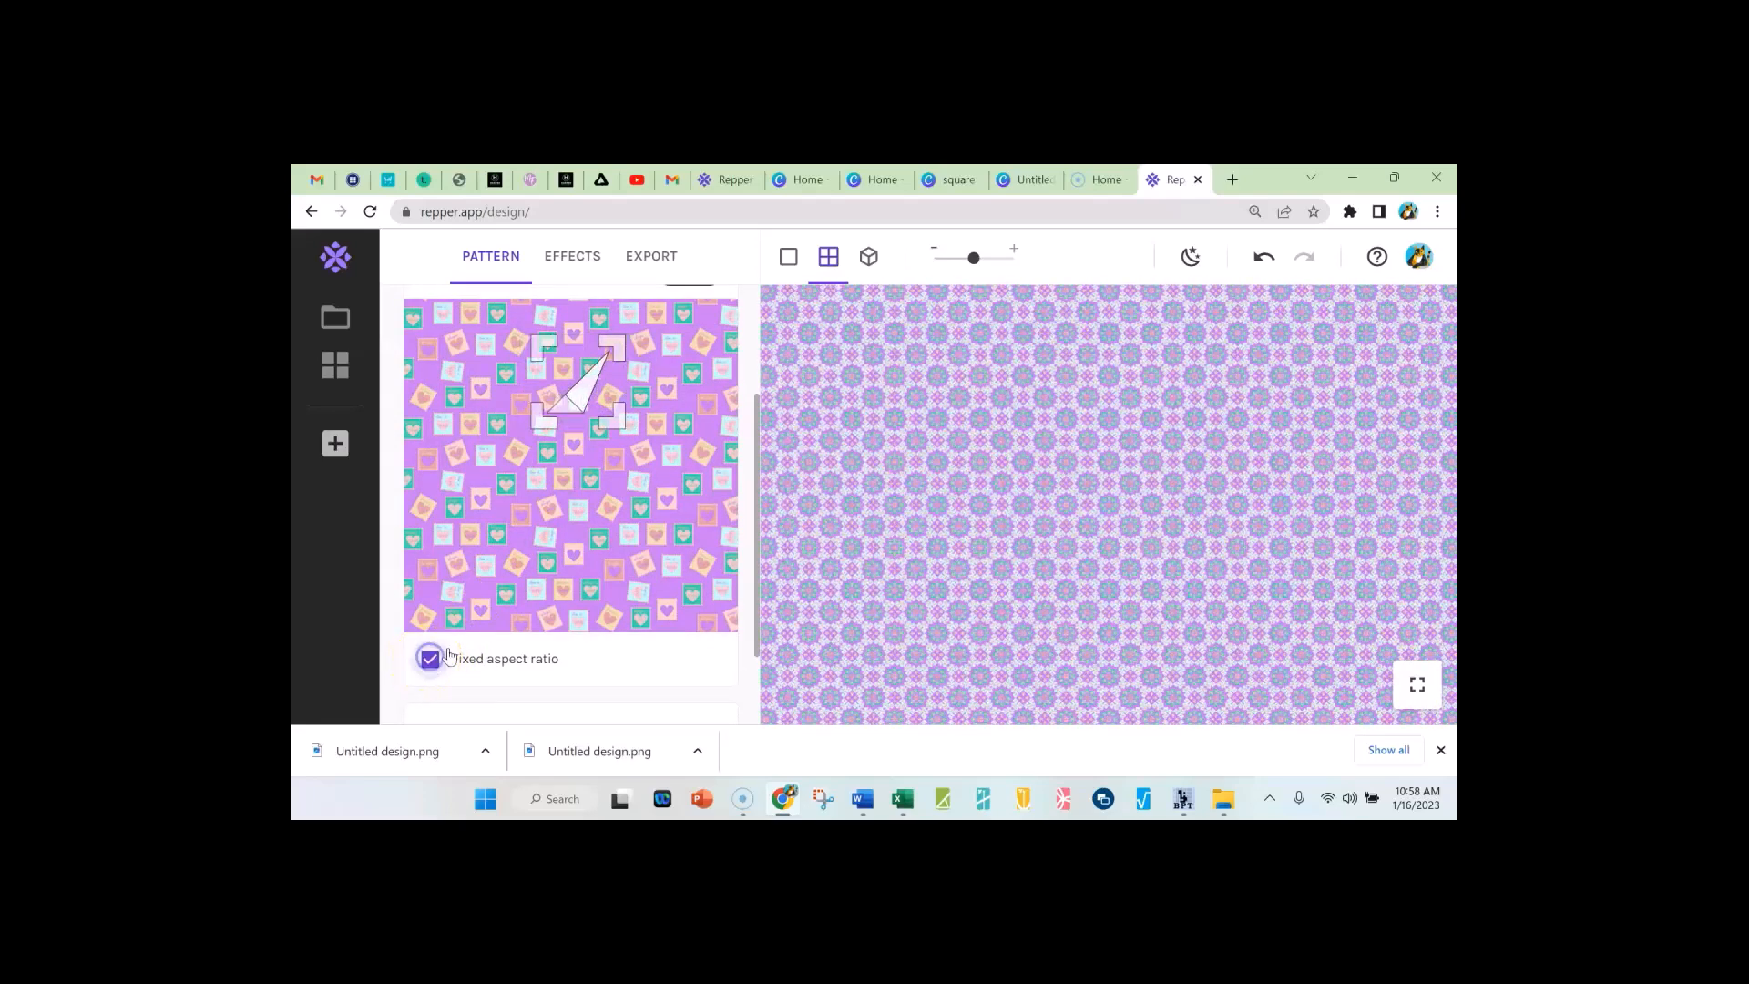
scroll(589, 395, "up", 1)
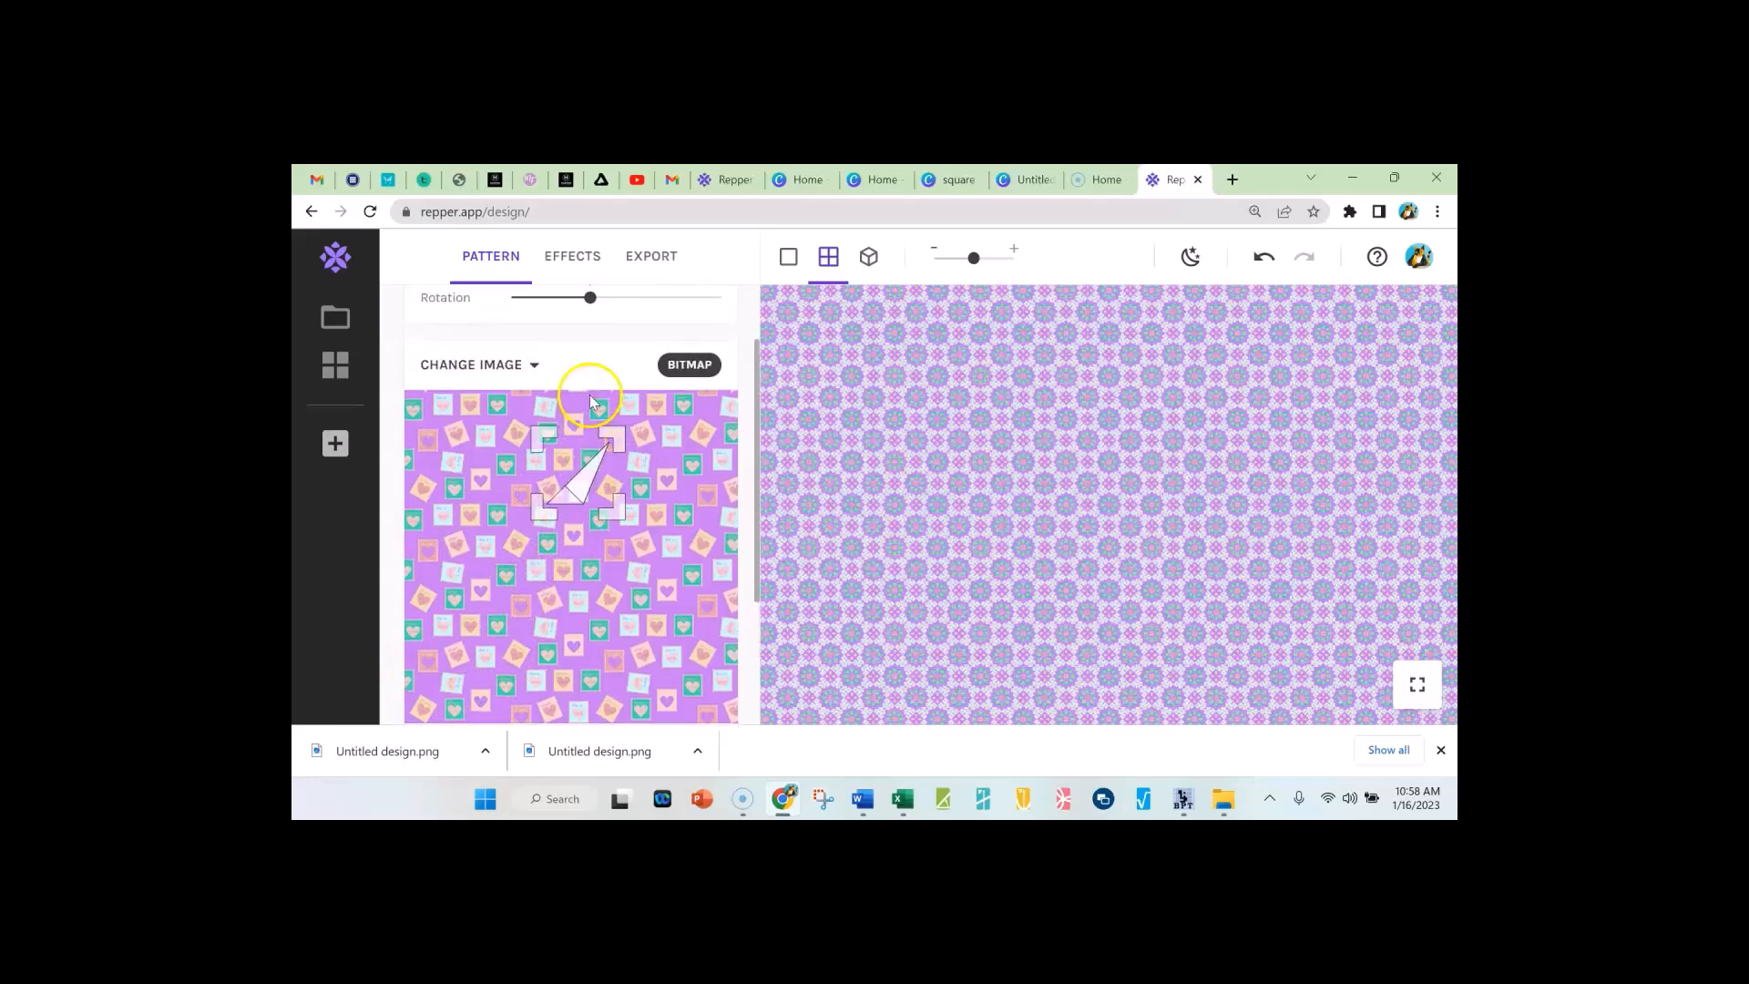
Step: Change the pattern's tiling to the advanced seamless Arabesque option
scroll(605, 407, "up", 1)
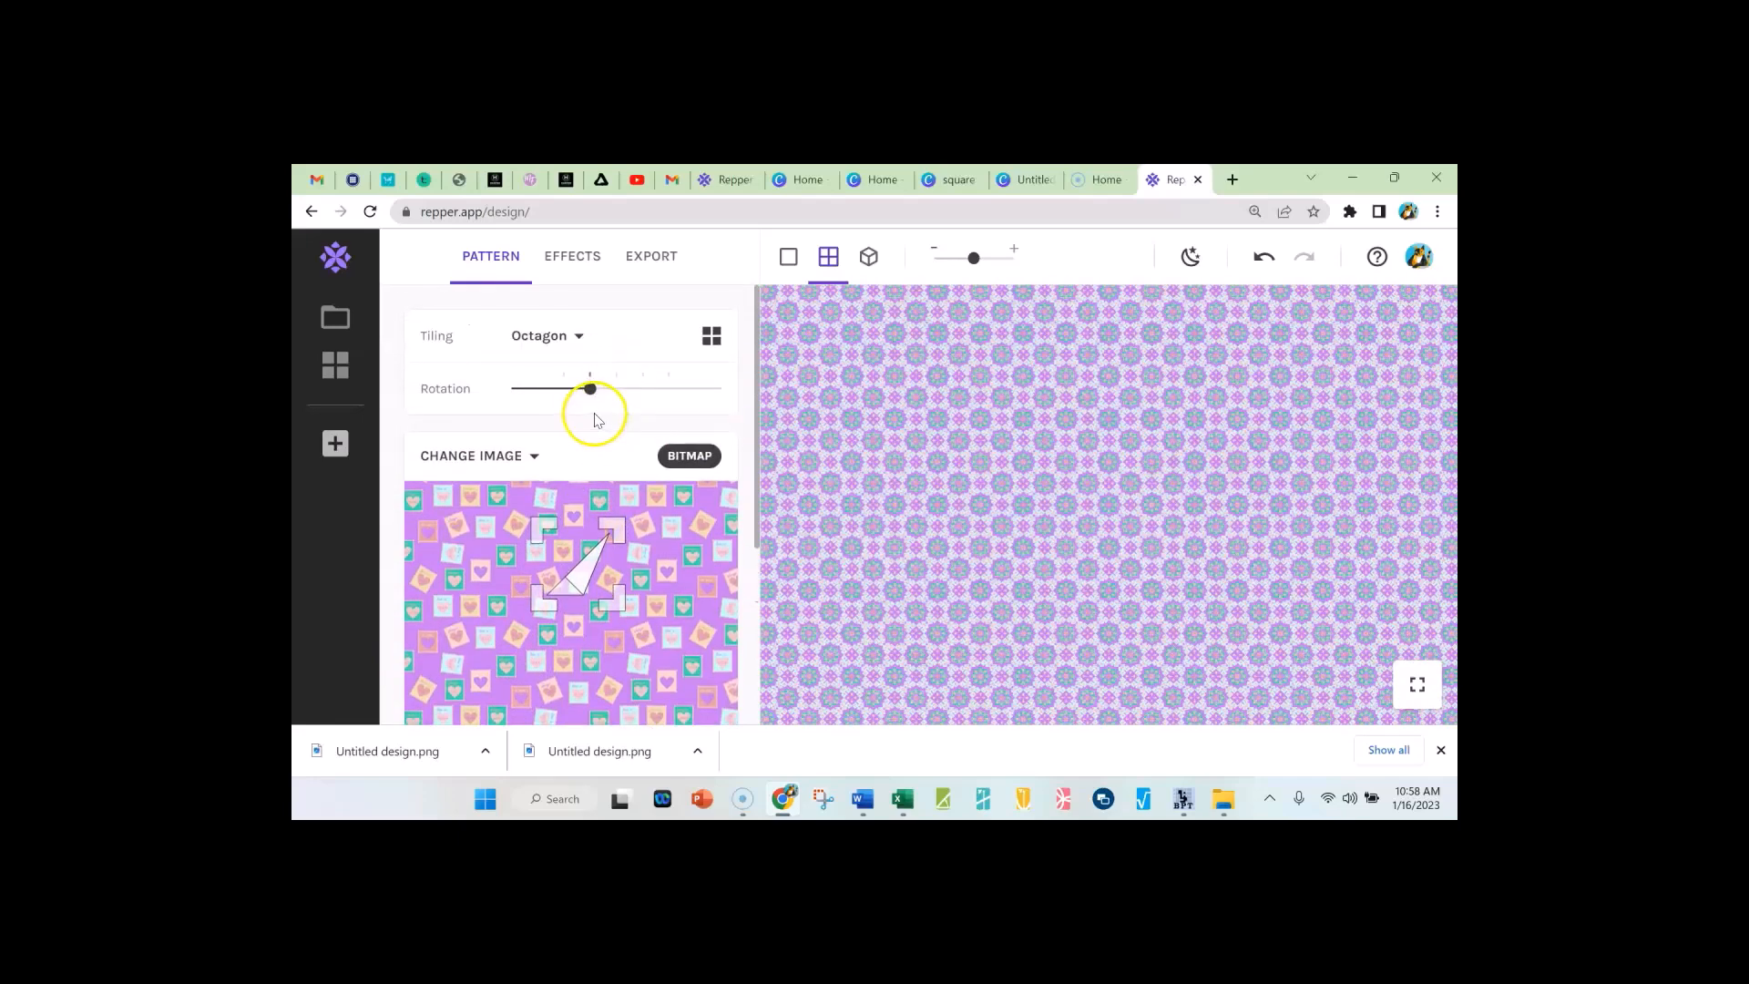
mouse_move(591, 387)
left_click(576, 339)
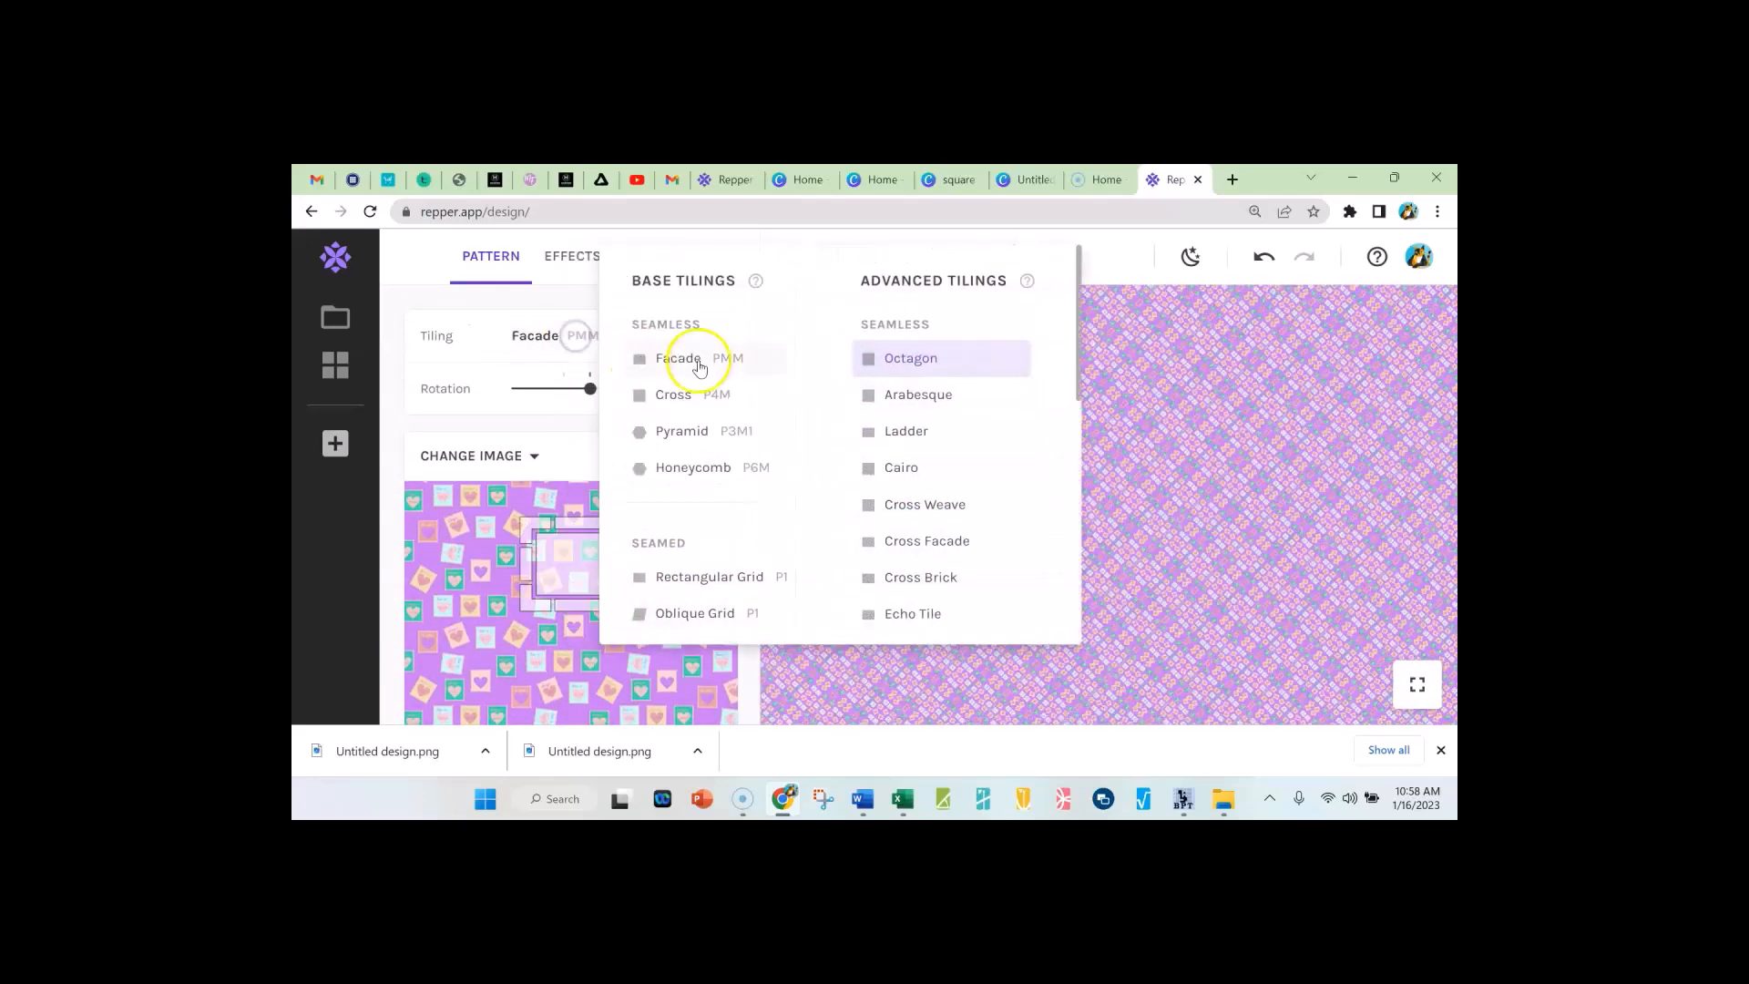
left_click(902, 401)
scroll(701, 455, "down", 2)
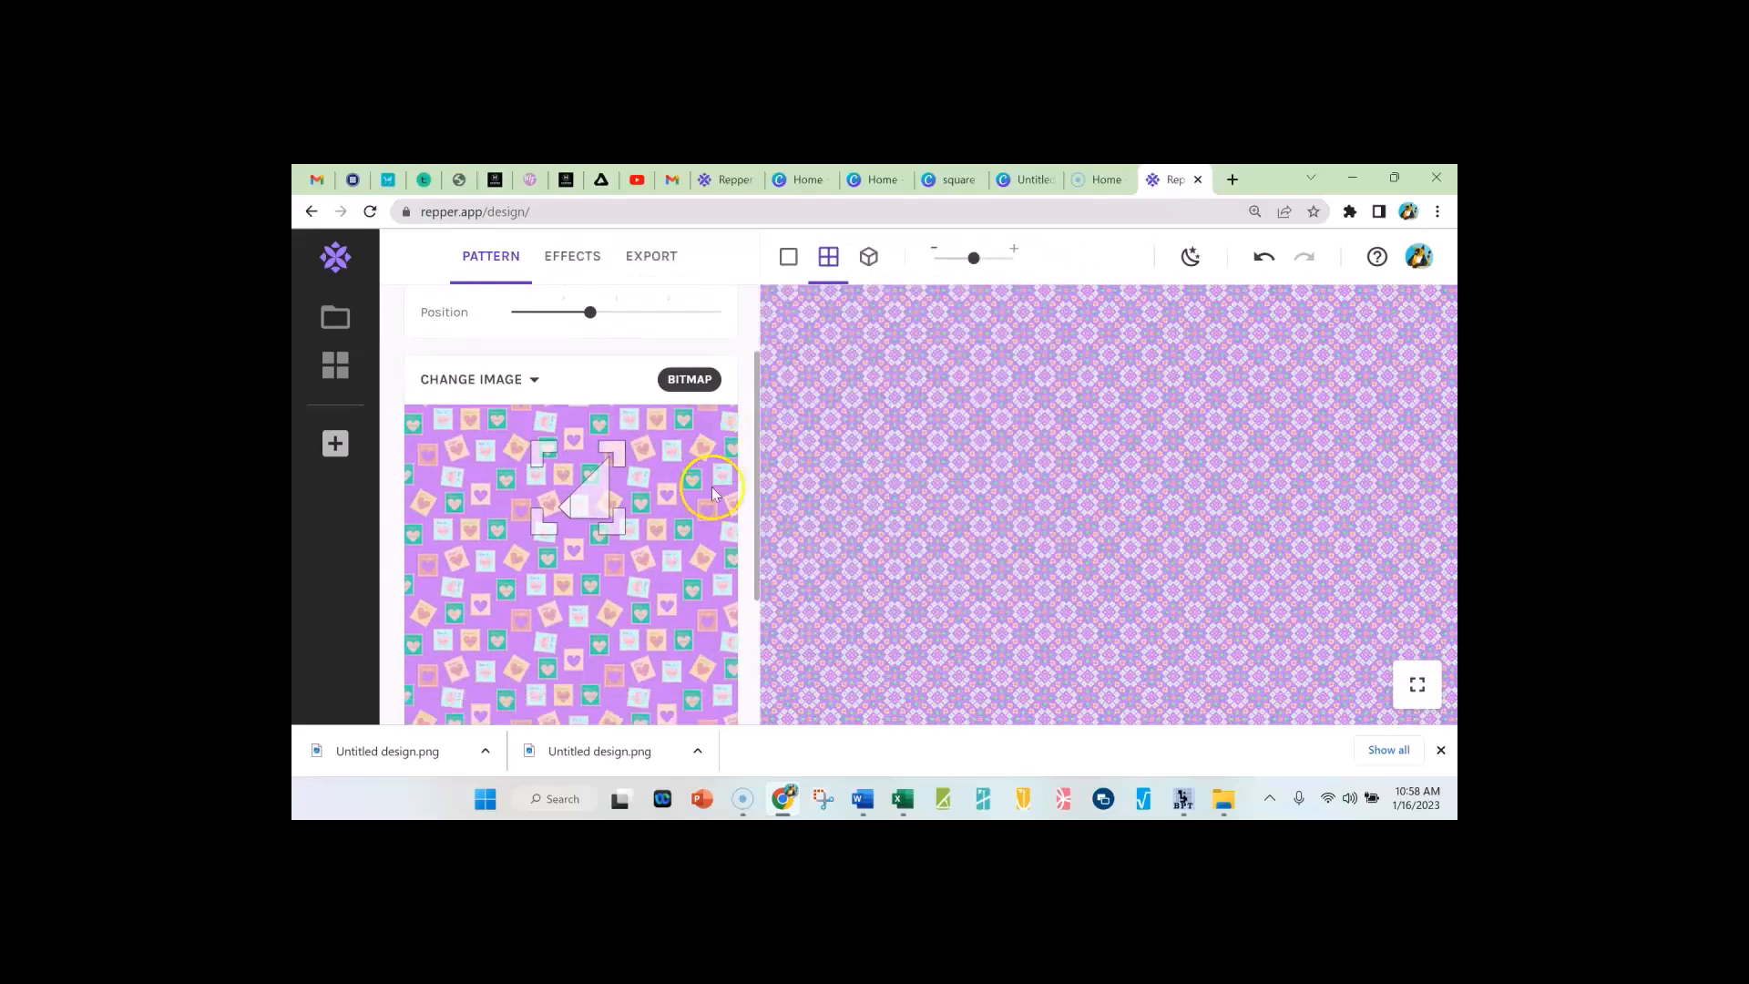
Step: Move the sample area down and to the left on the source image and start the Dream mode
left_click_drag(607, 443, 572, 494)
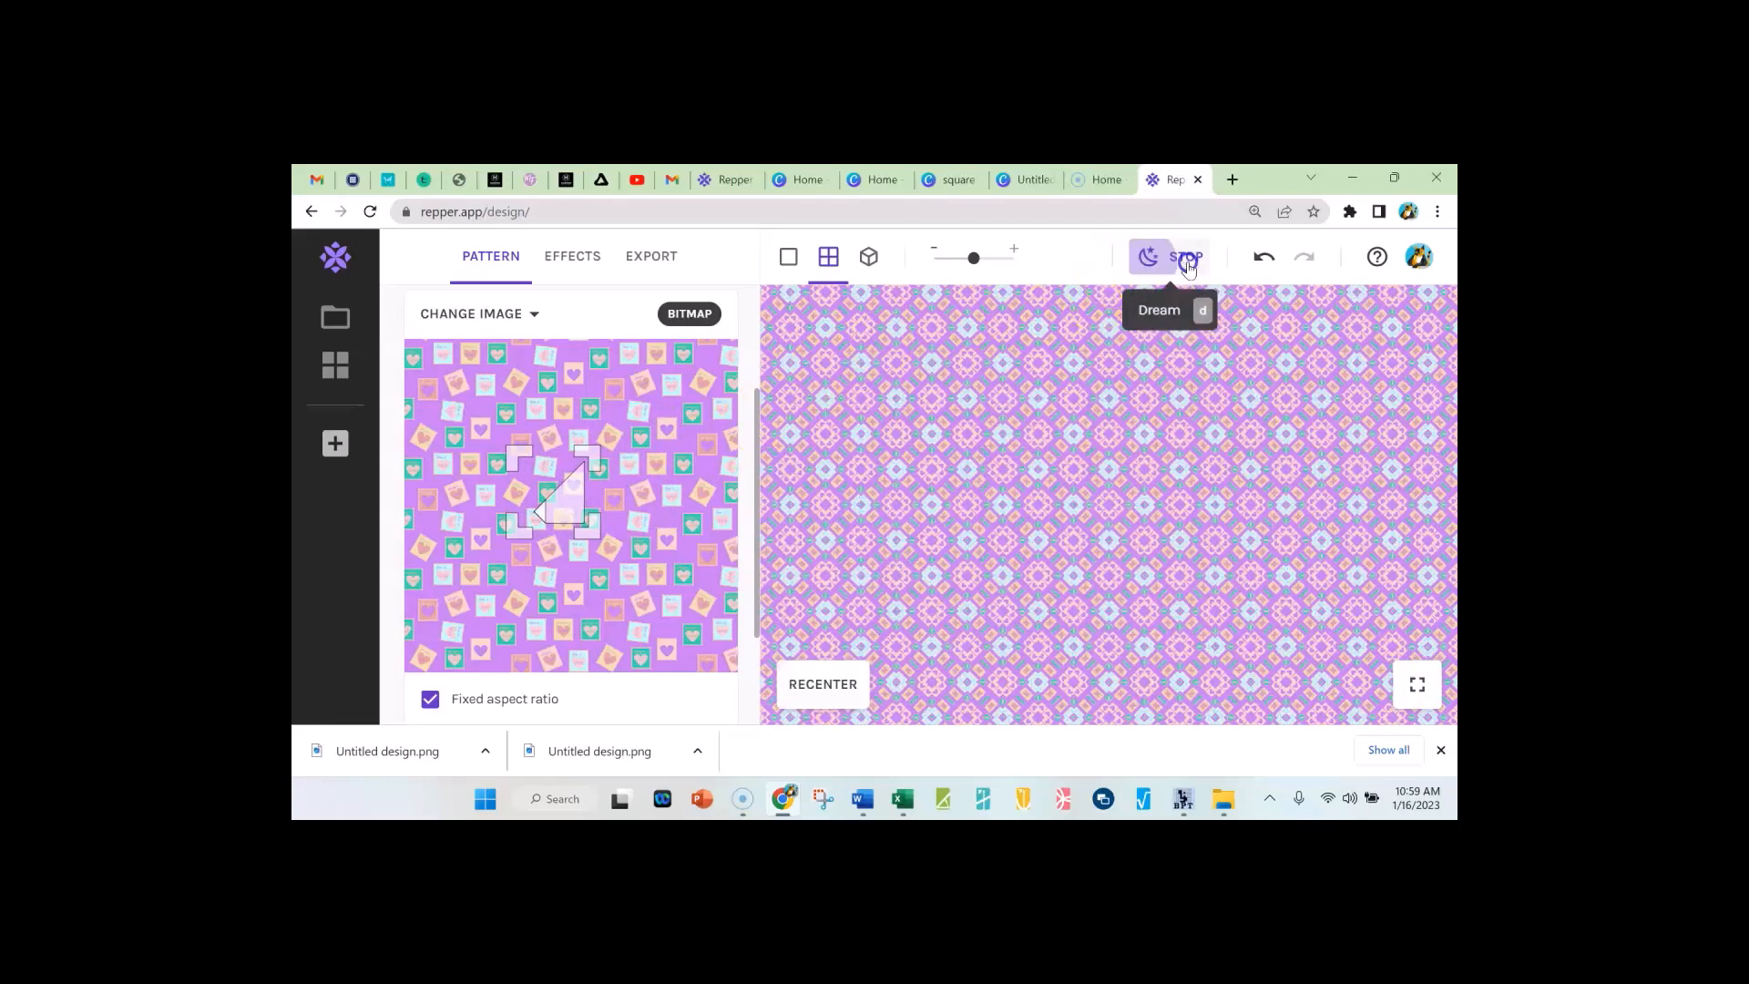
left_click(1188, 261)
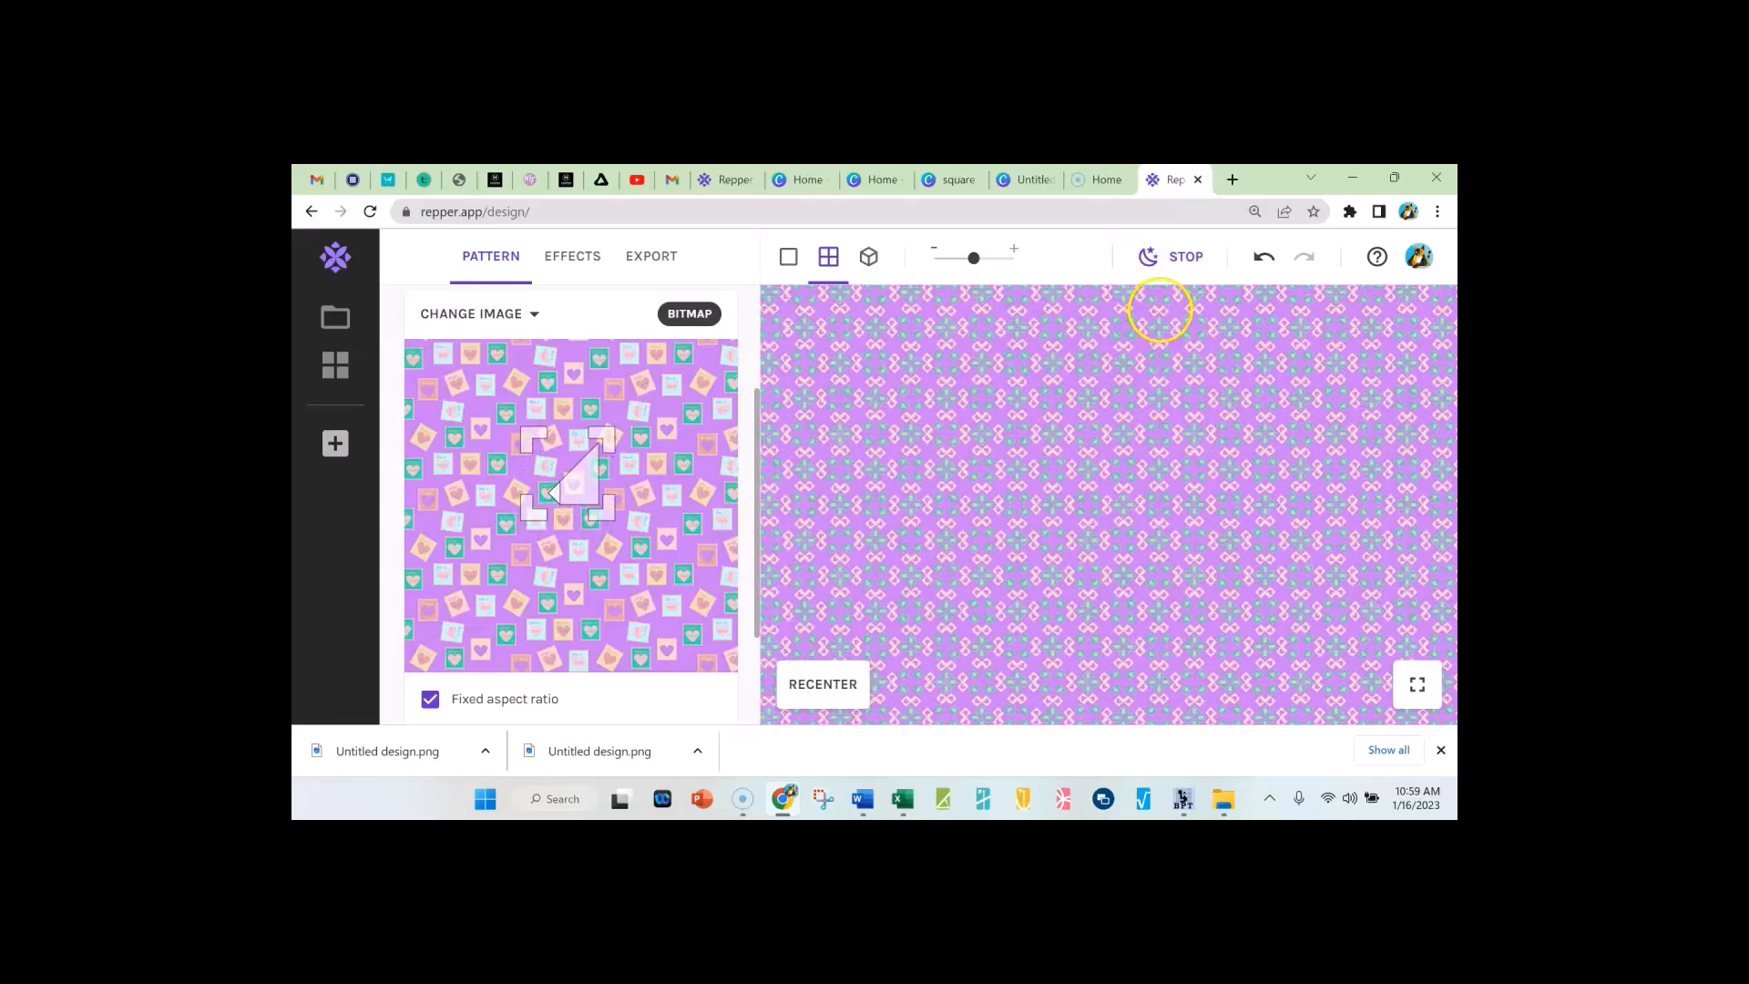
Step: Stop the Dream mode and move the sample area up and to the left on the source image
left_click(1179, 264)
left_click_drag(570, 476, 546, 470)
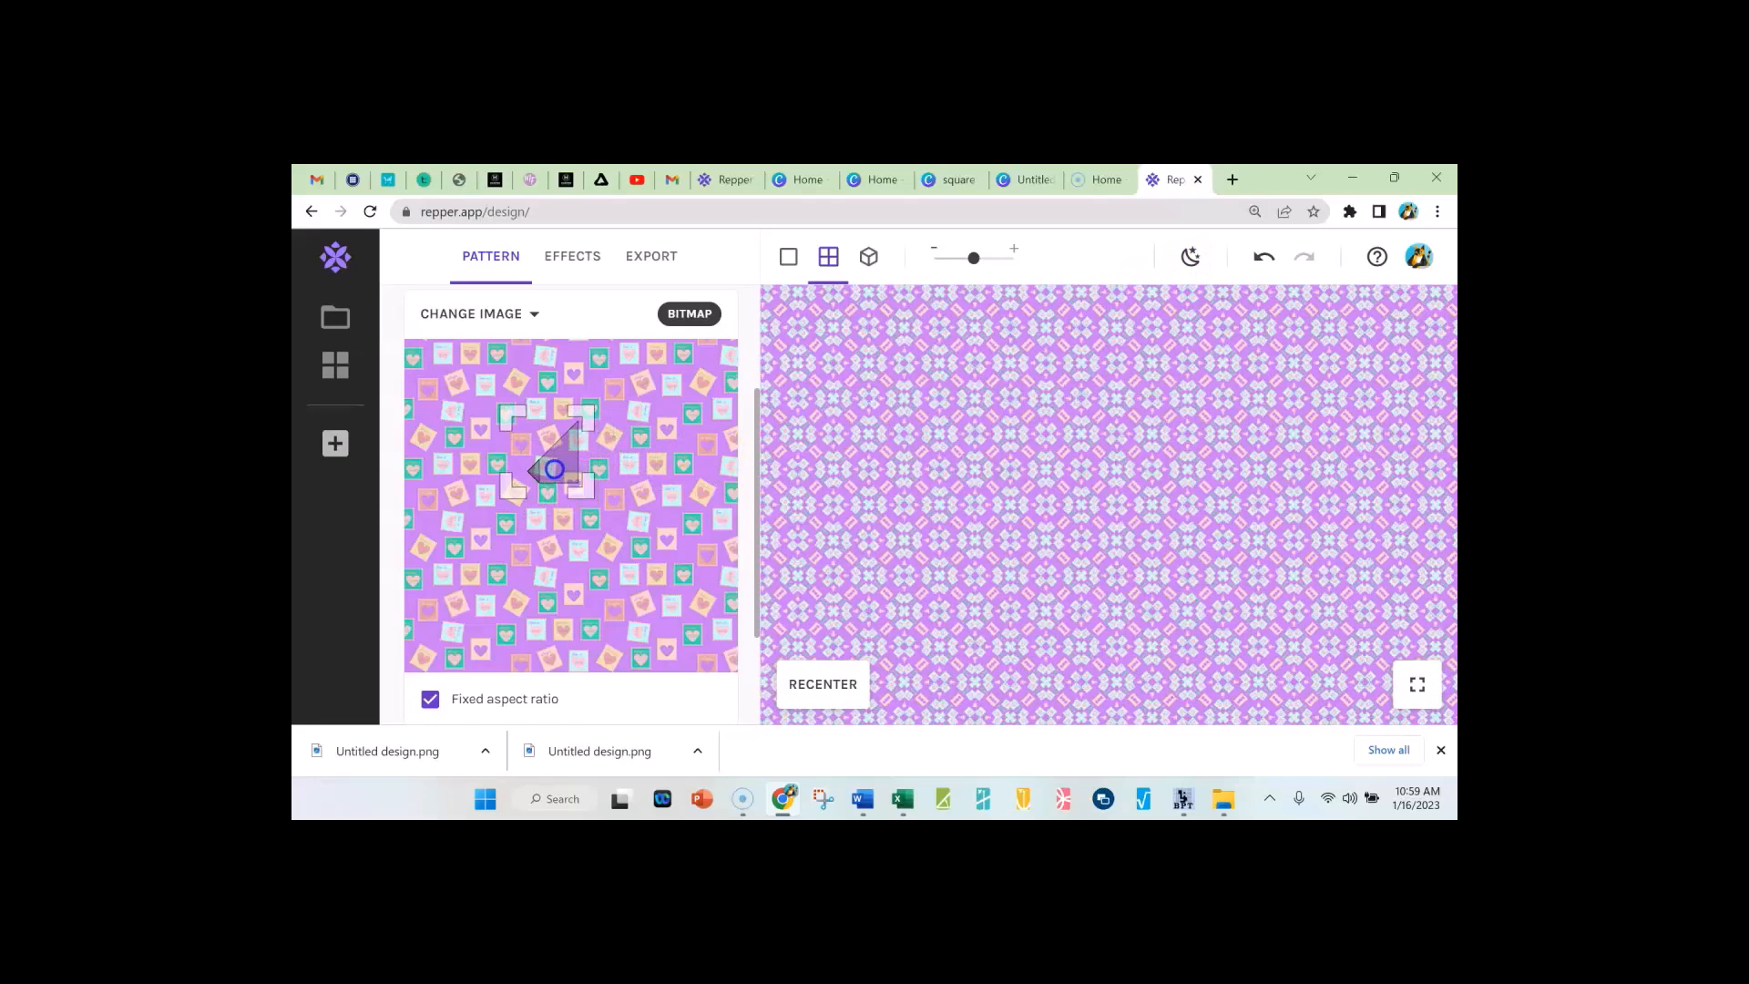
Step: Replace the source image by uploading the light blue gift pattern 134 from the 2023 Valentines folder
left_click(527, 315)
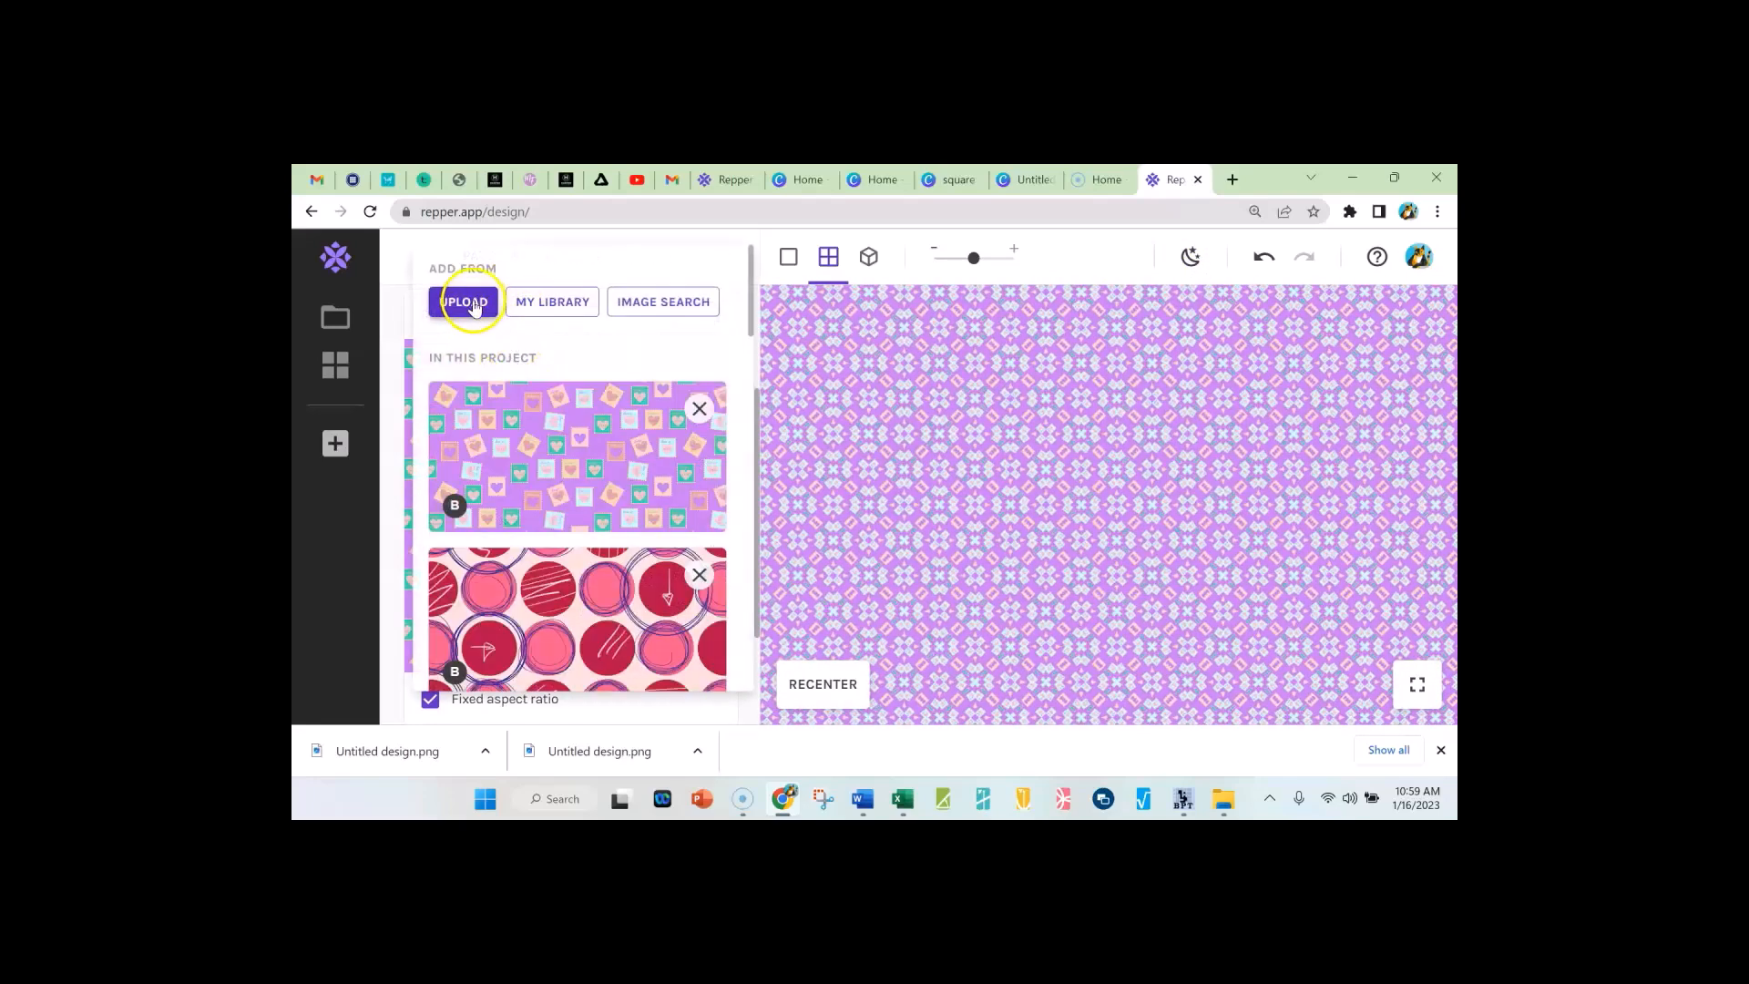
left_click(473, 307)
double_click(678, 335)
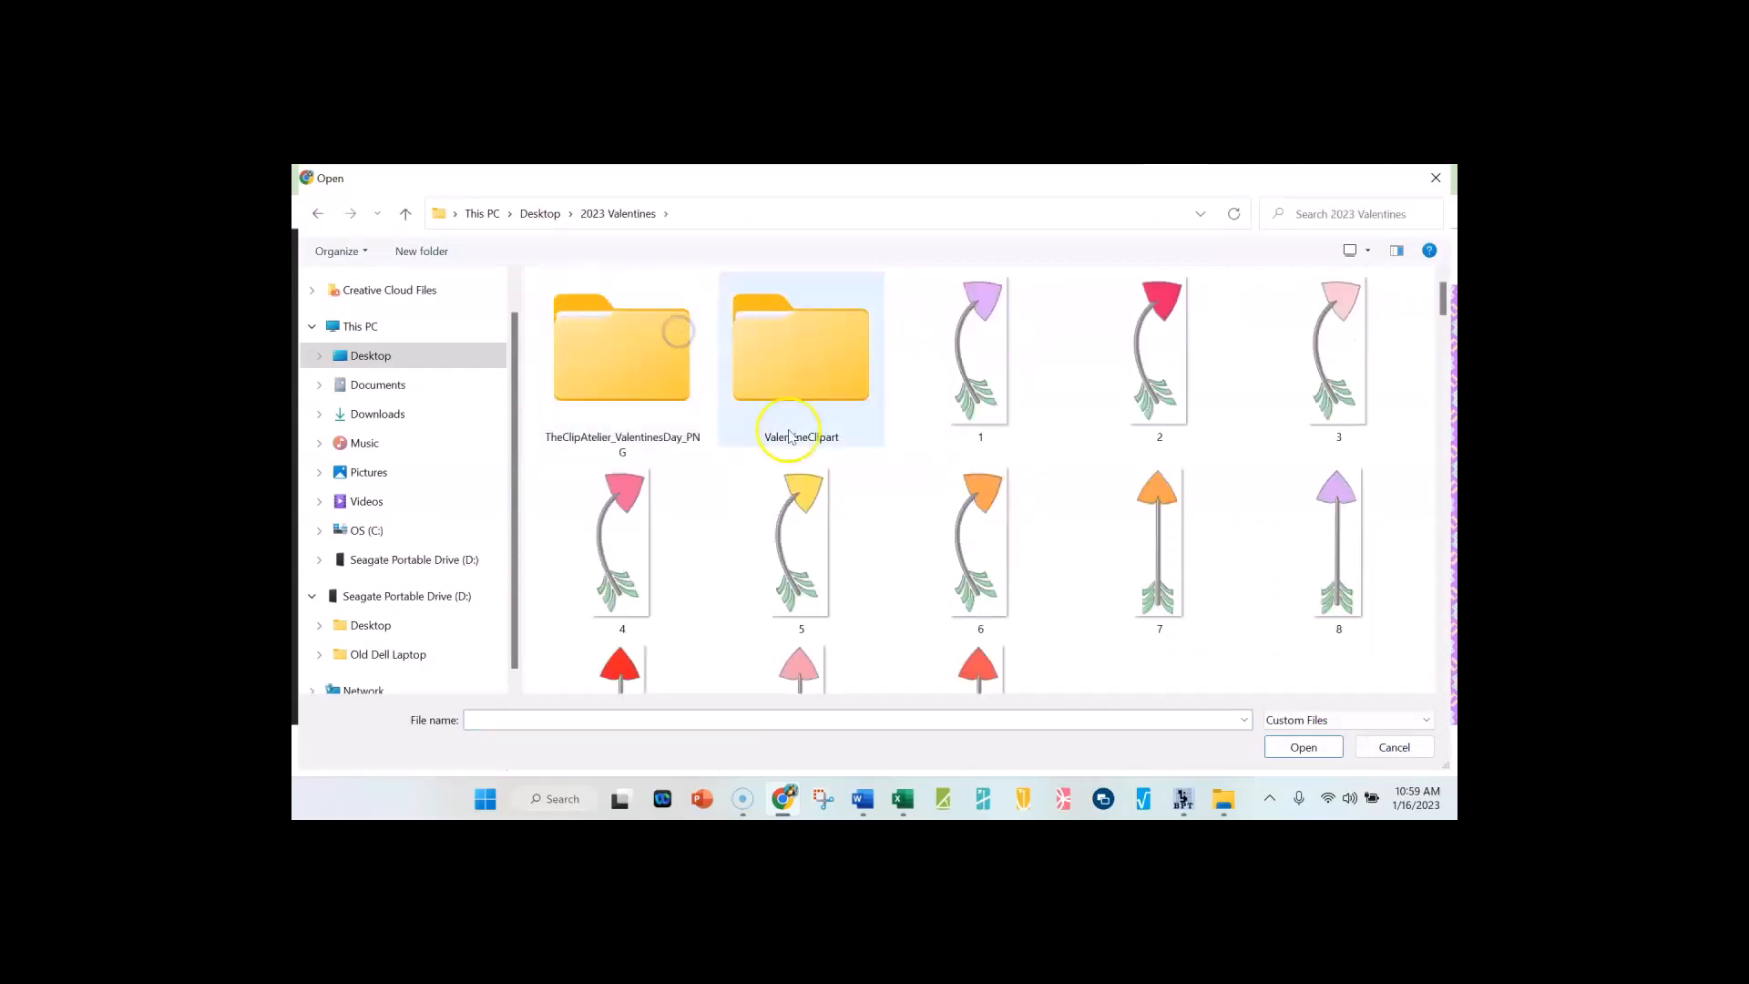
scroll(866, 508, "down", 10)
scroll(897, 546, "down", 10)
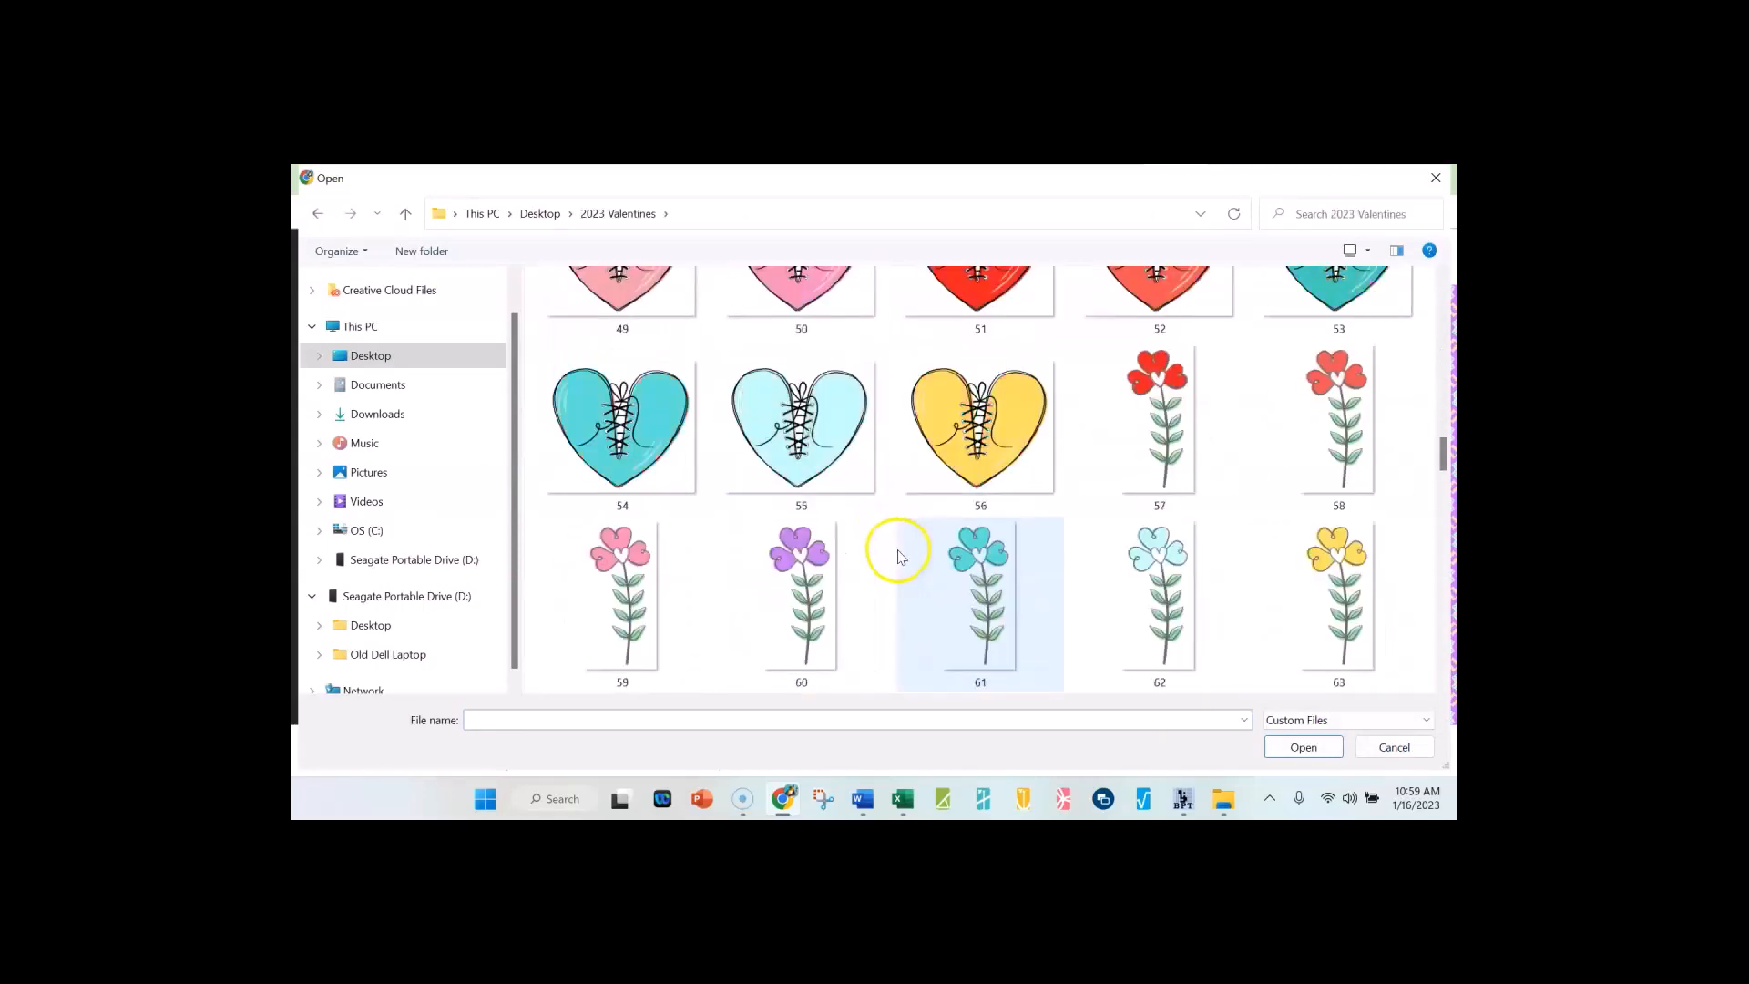
scroll(819, 546, "down", 3)
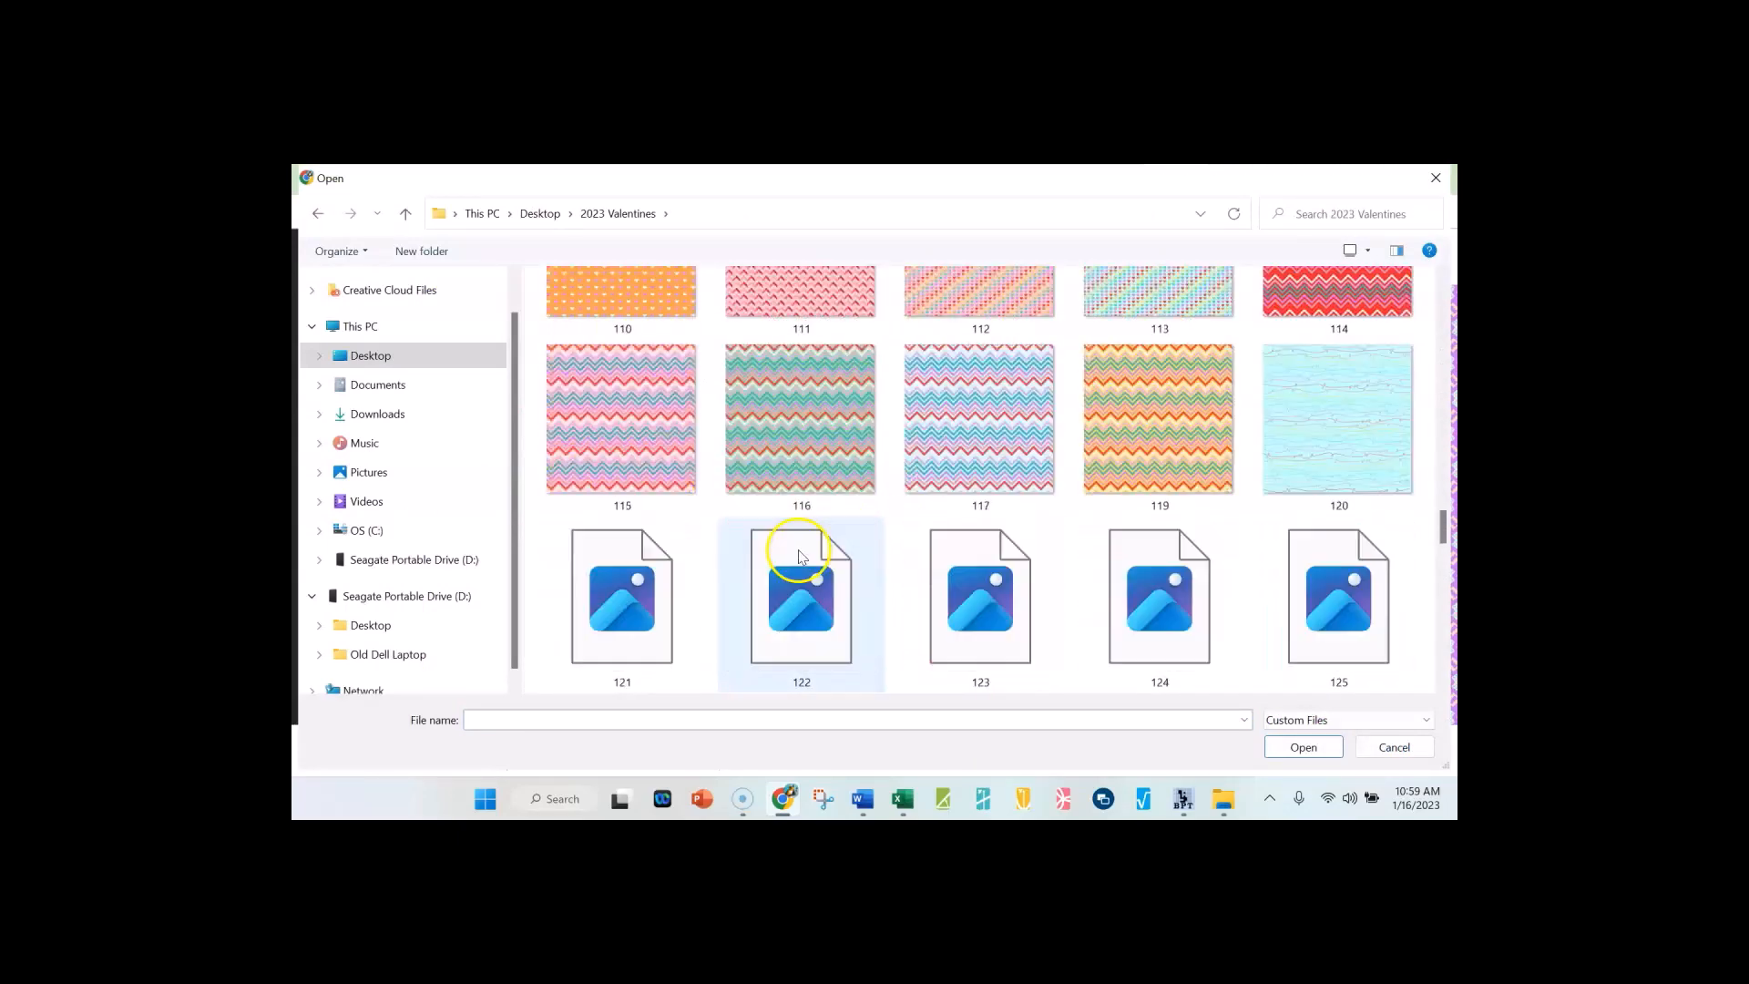
scroll(927, 507, "down", 3)
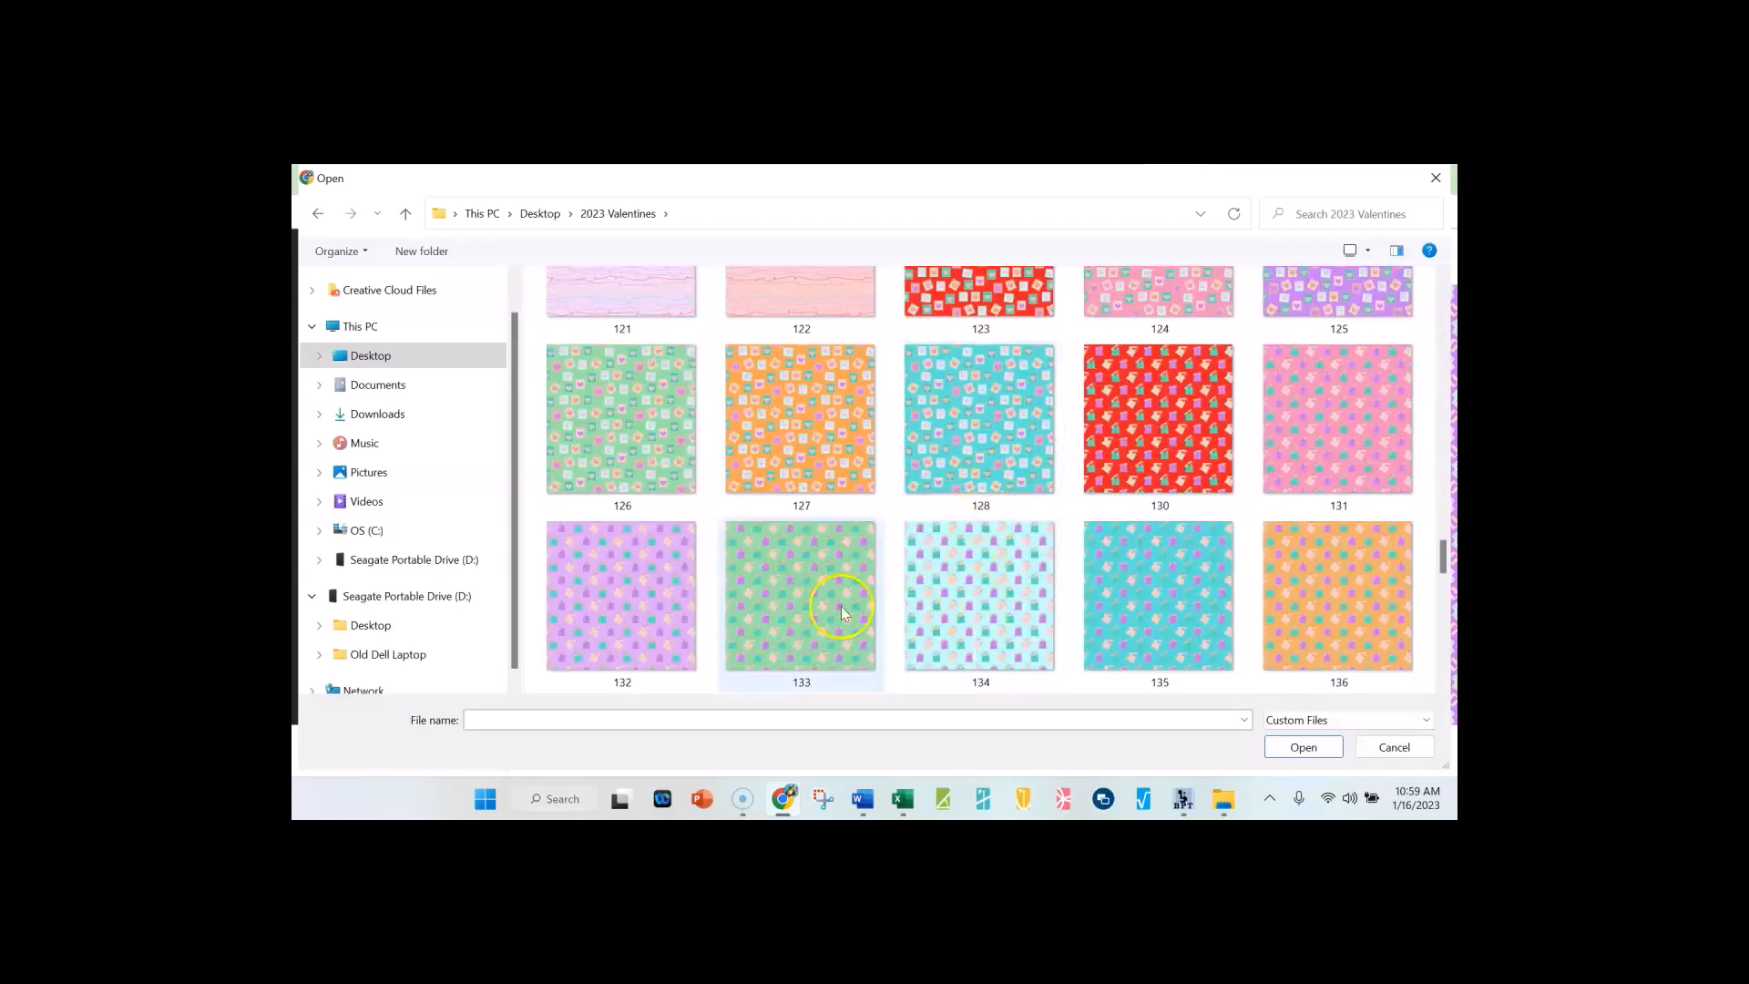
double_click(980, 596)
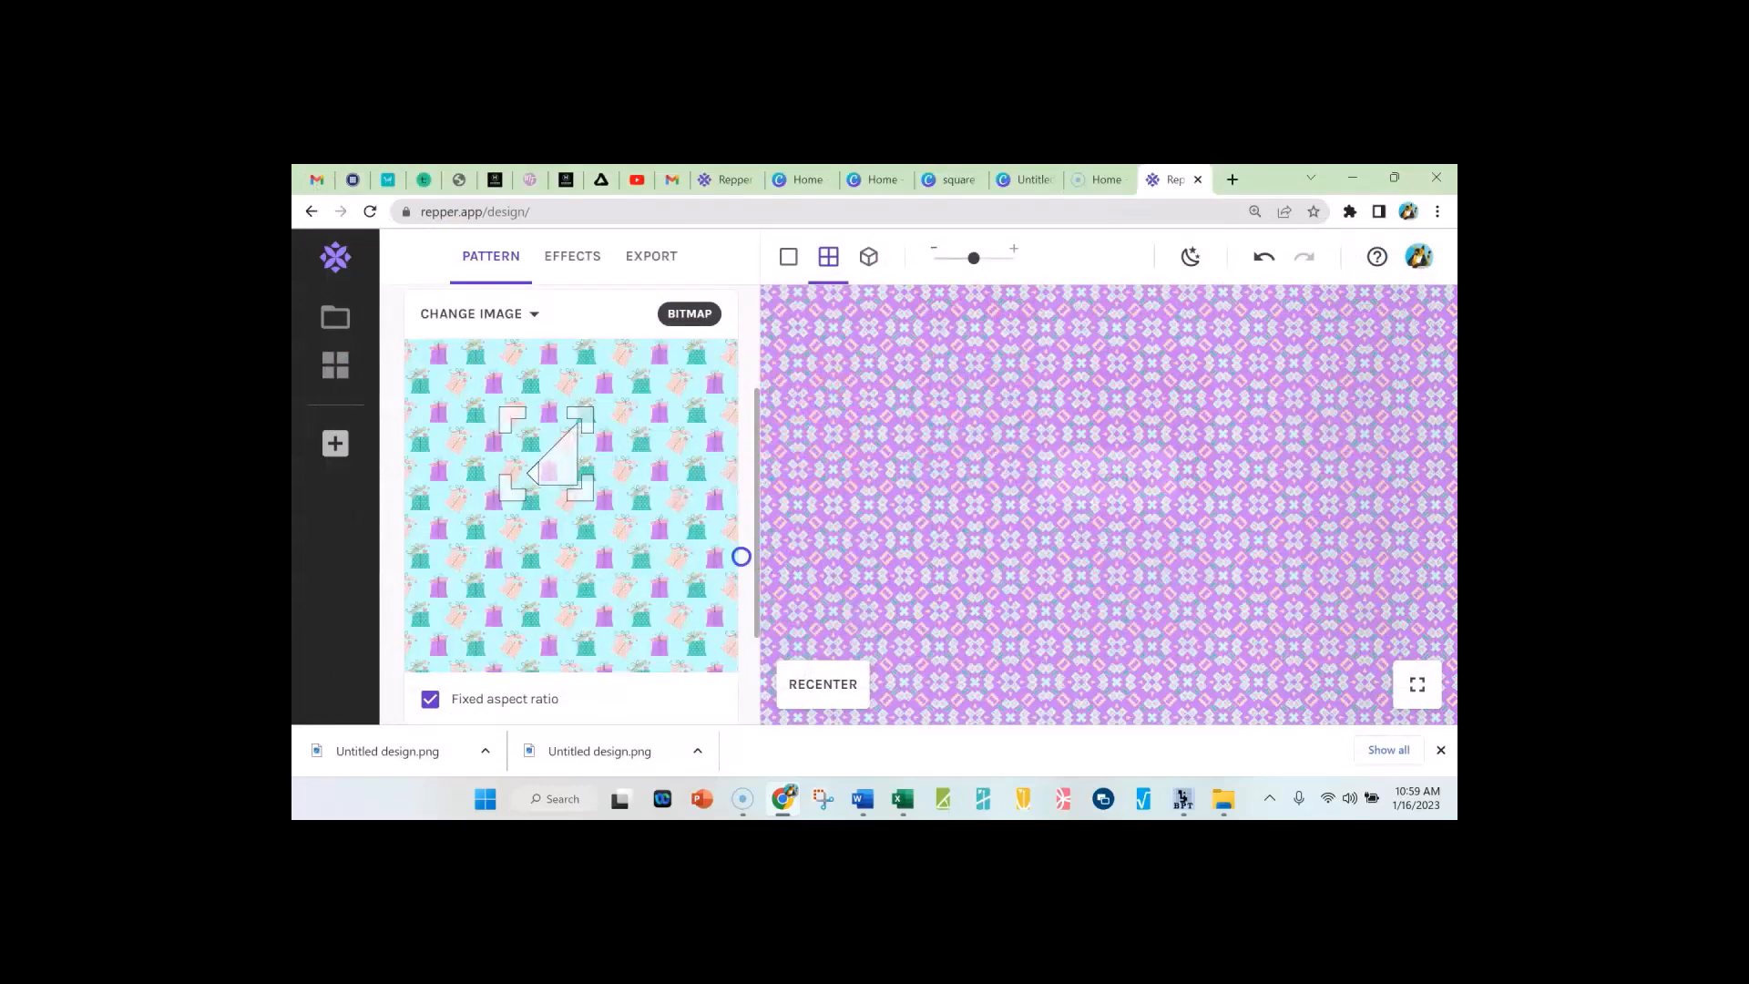
Step: Move the sample area right and slightly down on the gift image and set the surface export size to Custom
left_click_drag(593, 483, 571, 453)
scroll(613, 317, "up", 2)
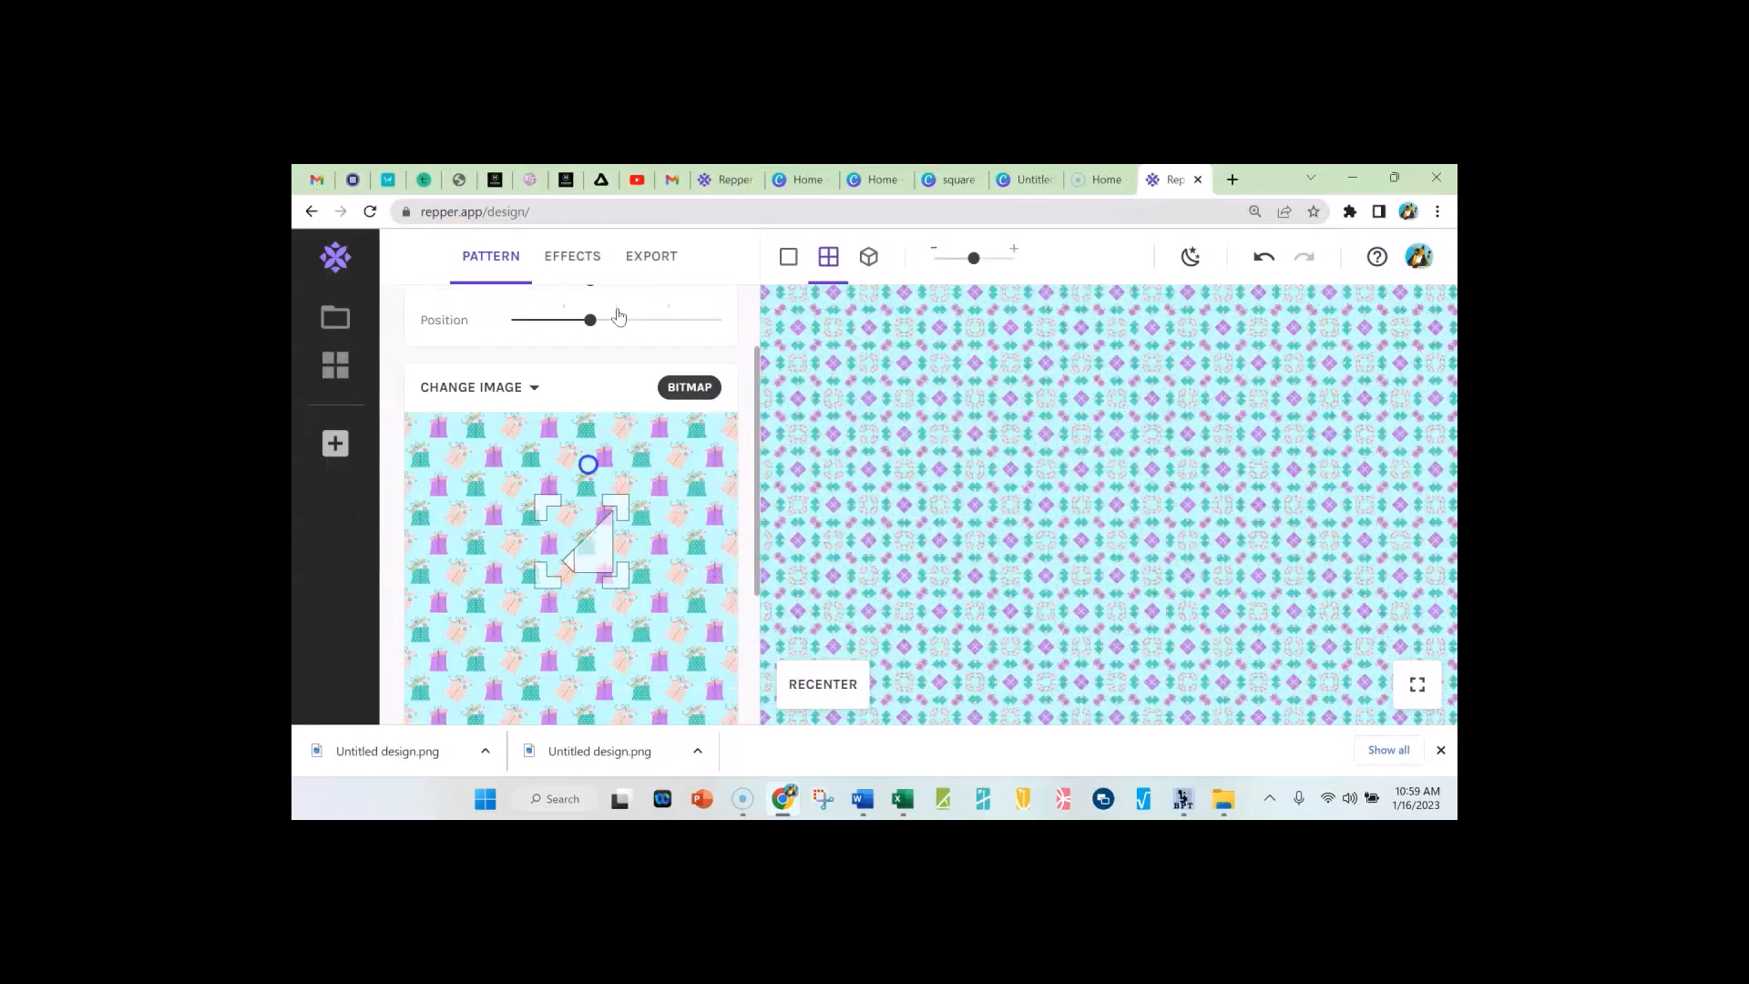
left_click(653, 263)
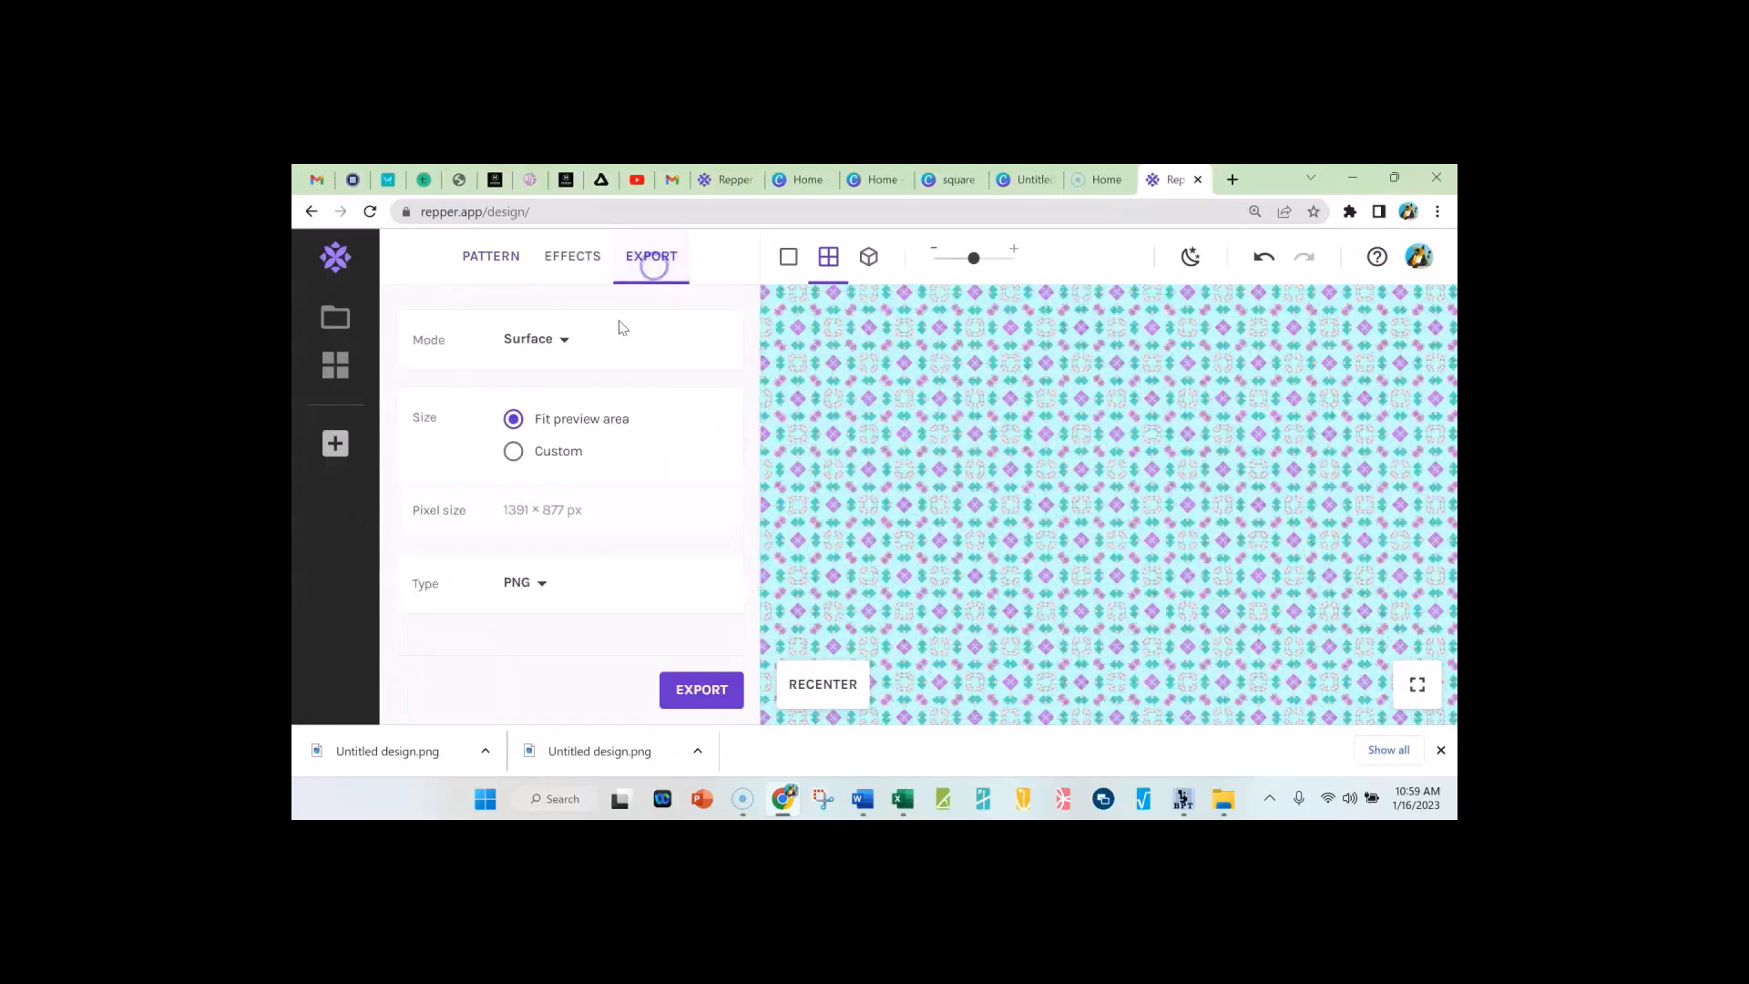
left_click(513, 451)
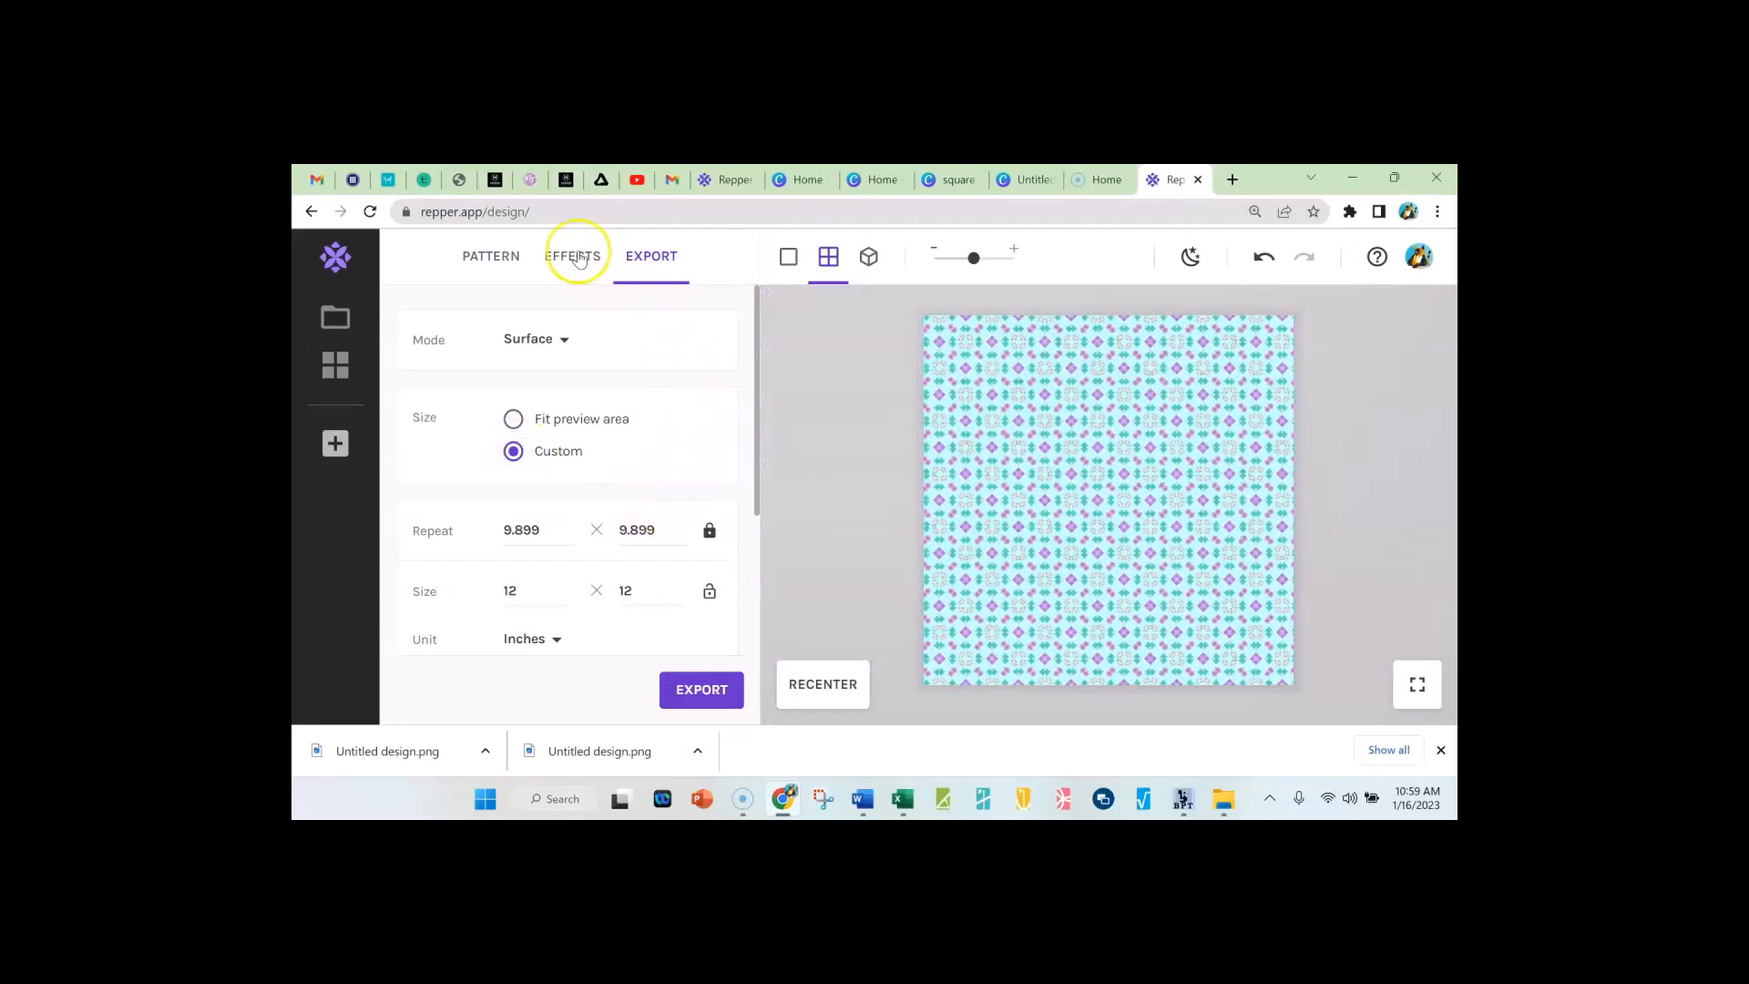
Step: Shrink the sample area, move it right and up on the gift image, and recenter the pattern preview
left_click(500, 269)
scroll(697, 498, "down", 1)
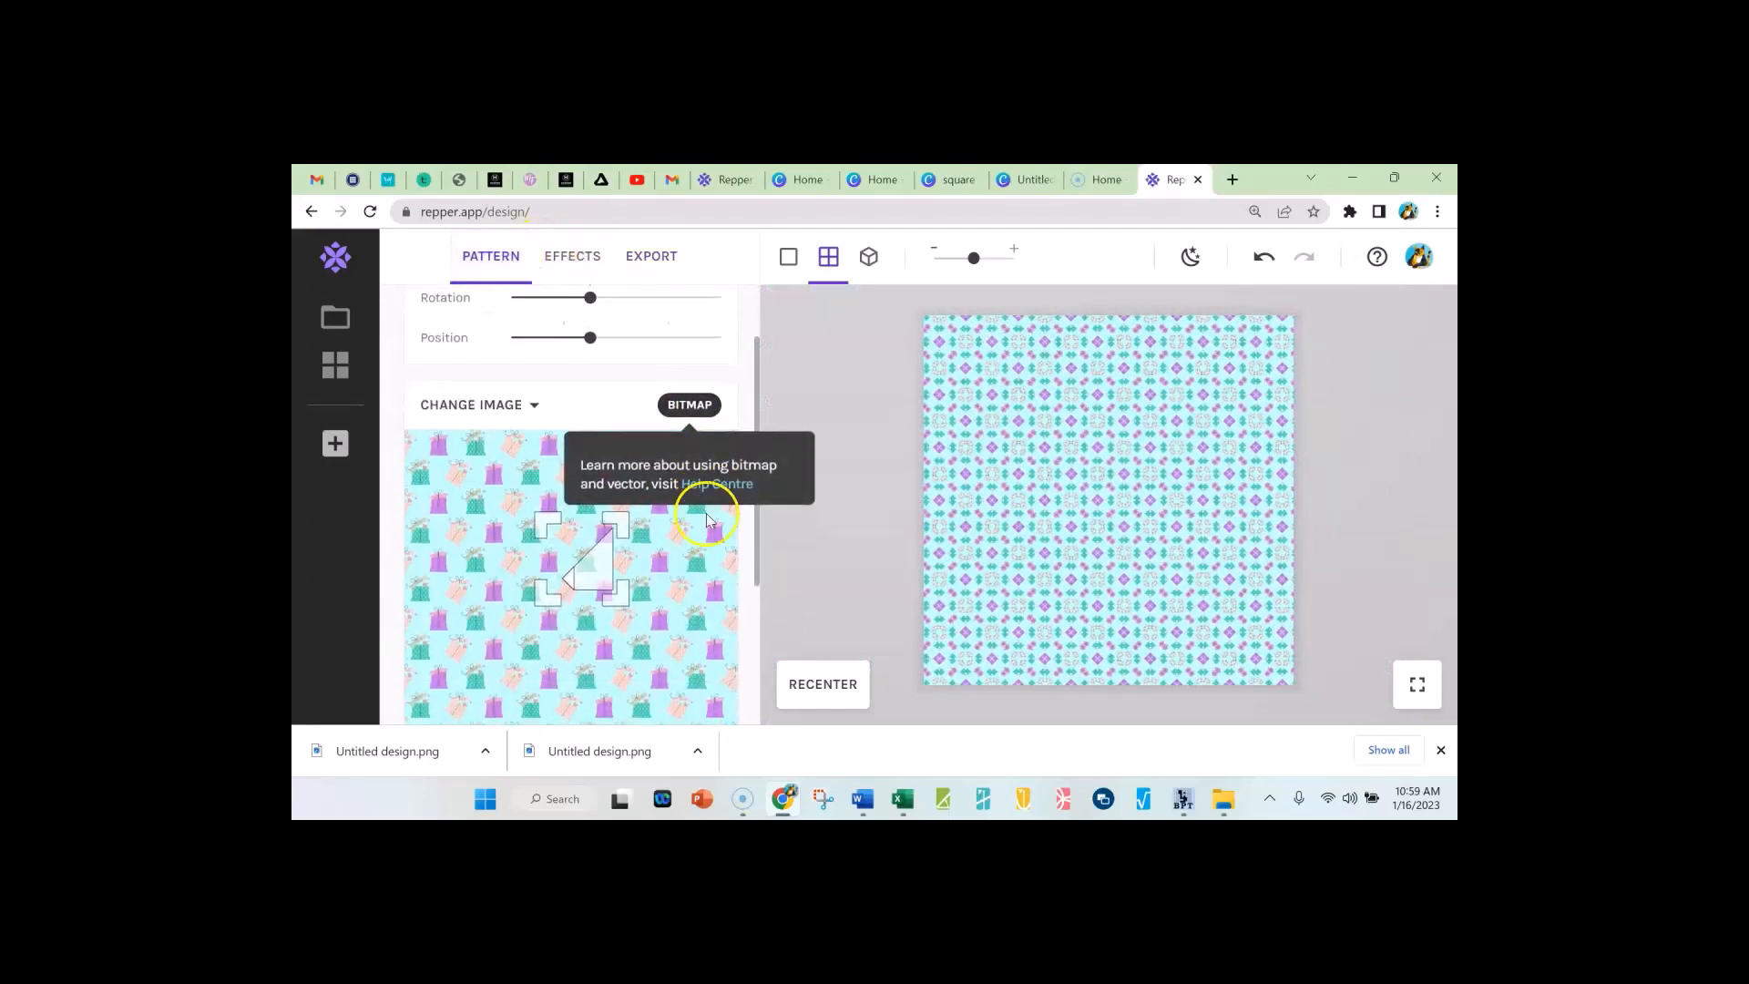
mouse_move(601, 552)
left_mouse_down()
mouse_move(619, 529)
mouse_move(588, 559)
mouse_move(605, 543)
mouse_move(616, 565)
mouse_move(627, 547)
left_mouse_up()
left_click(824, 685)
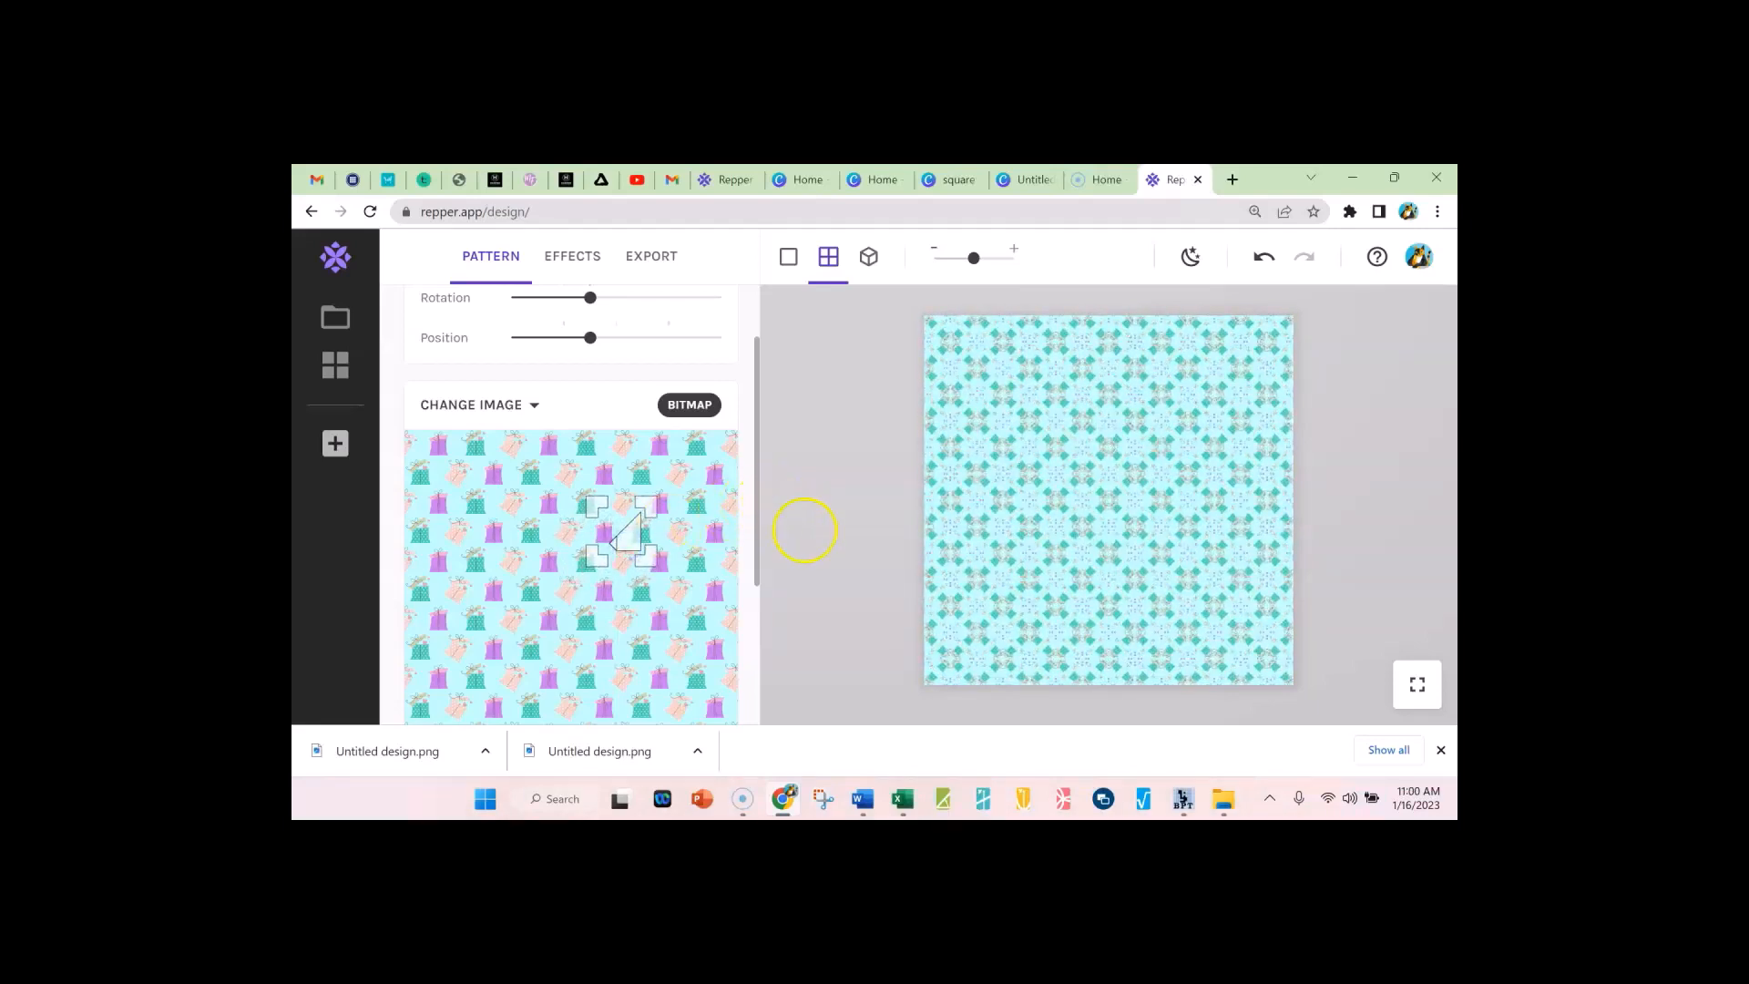
Step: Export the Arabesque surface pattern as a PNG file named 1 on the Desktop
left_click(651, 258)
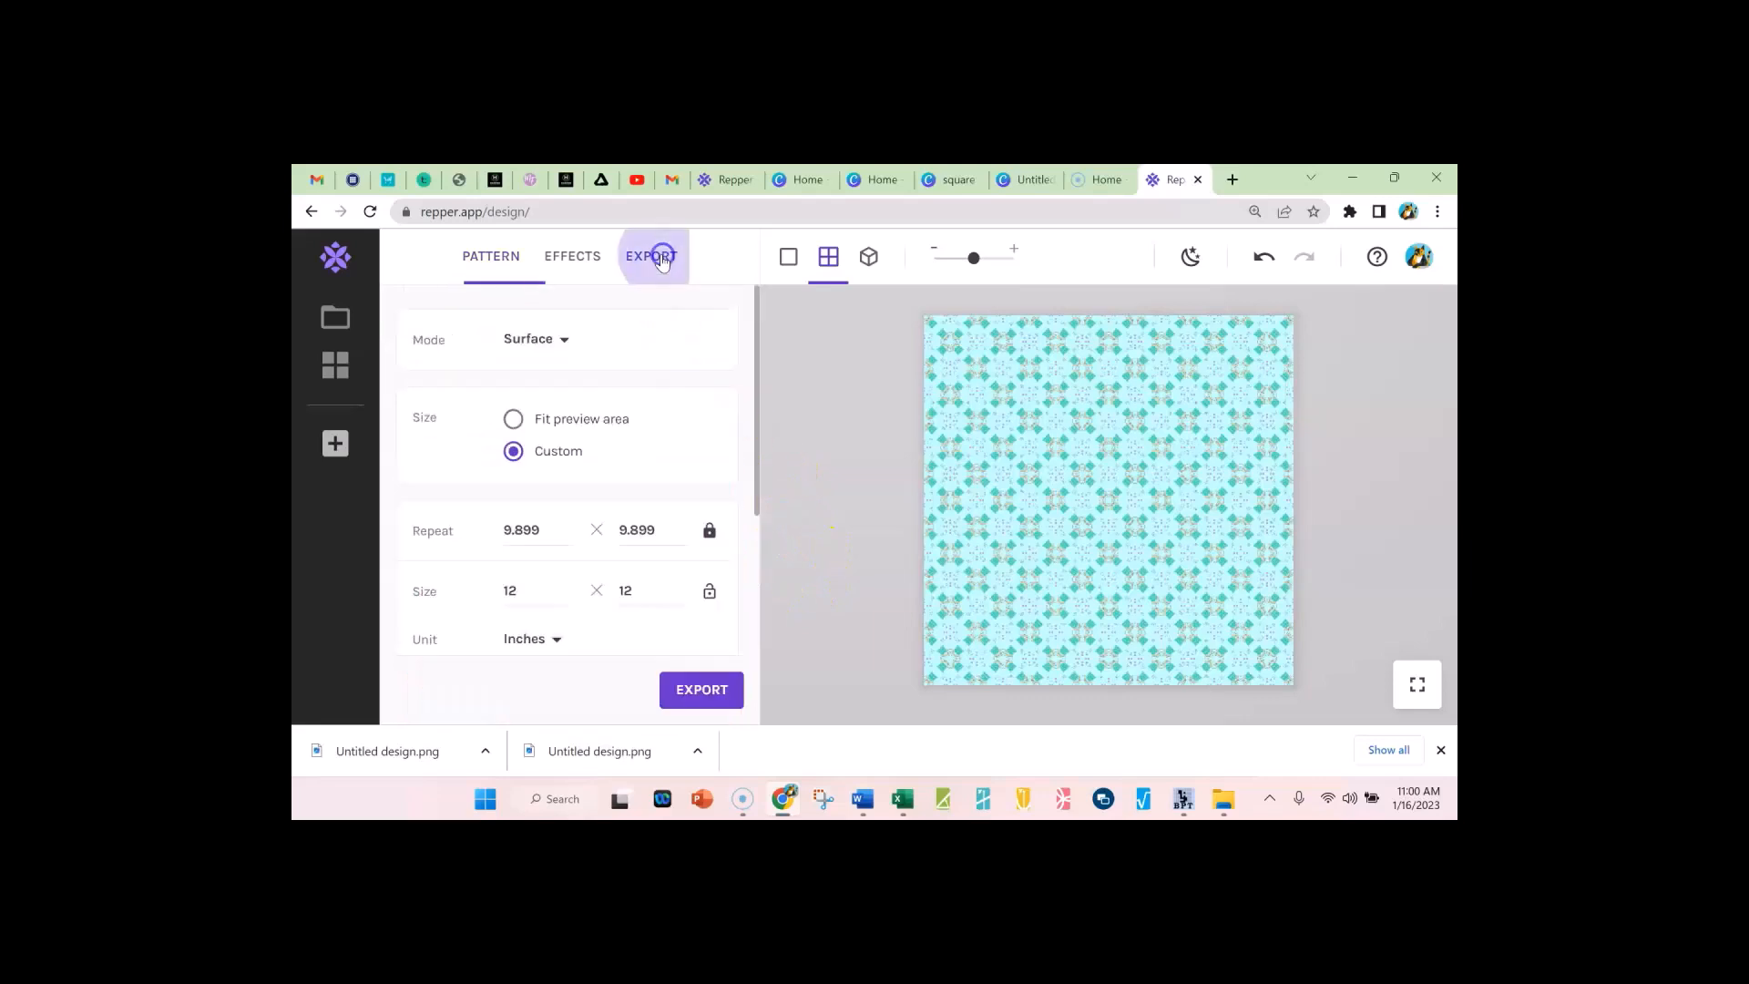
left_click(706, 691)
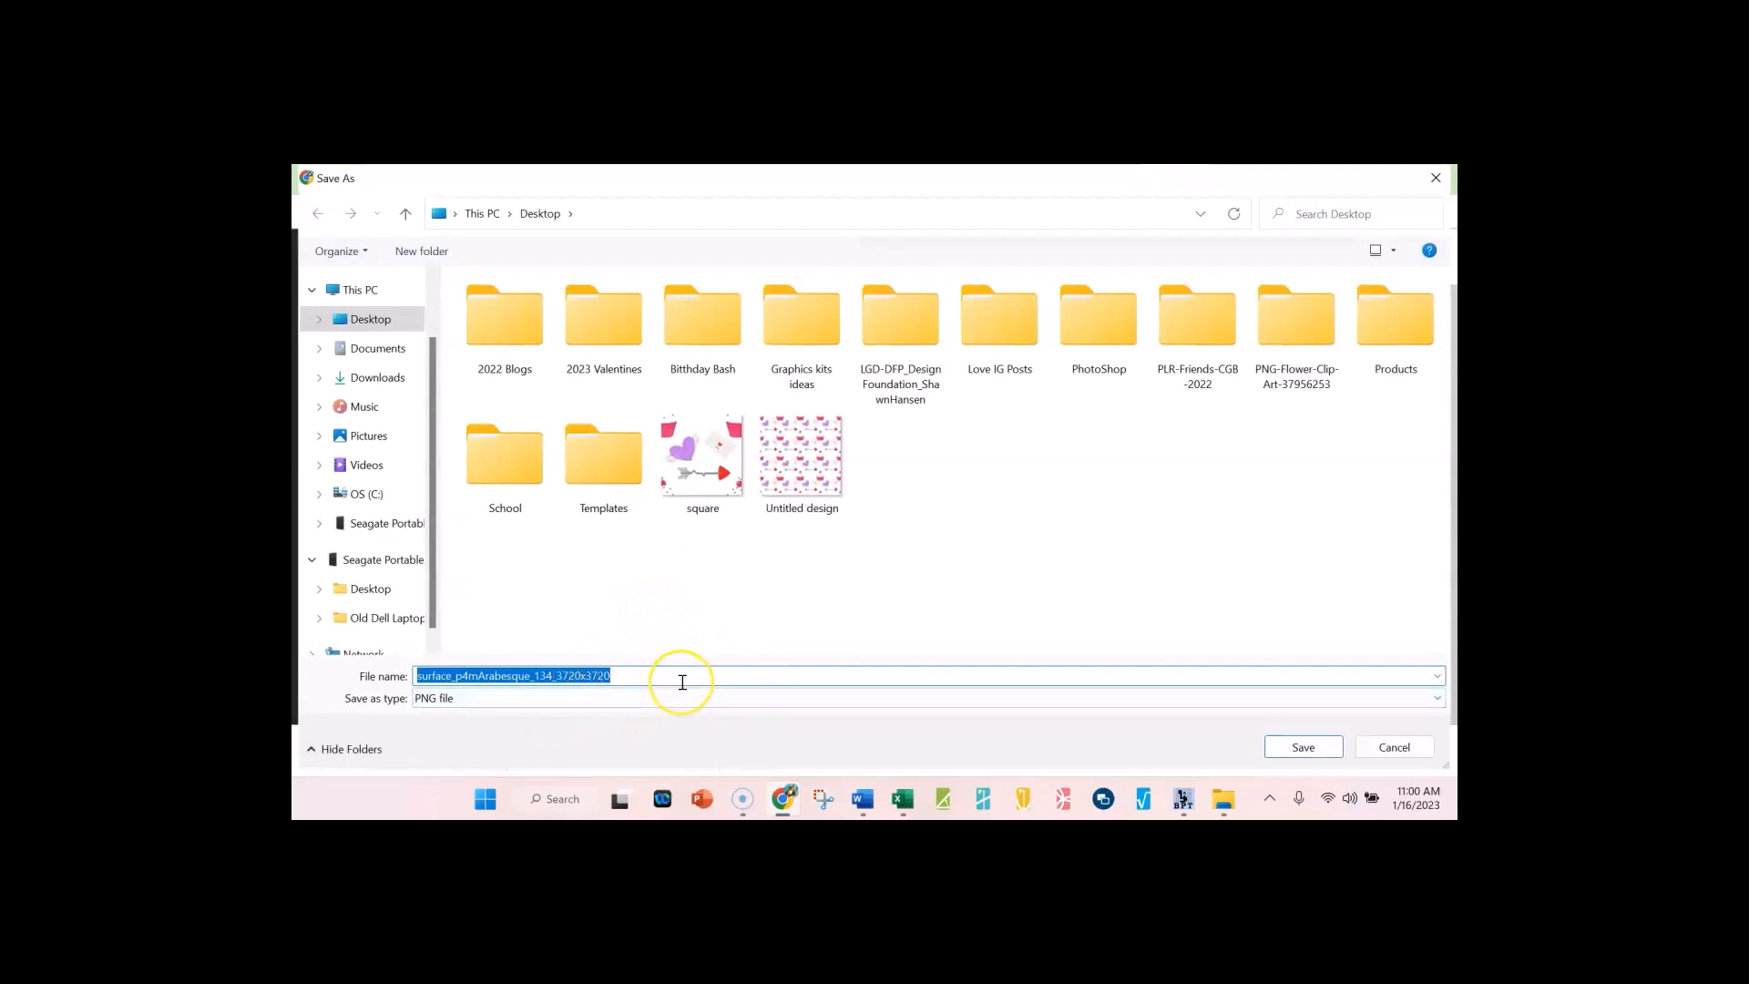
type("1")
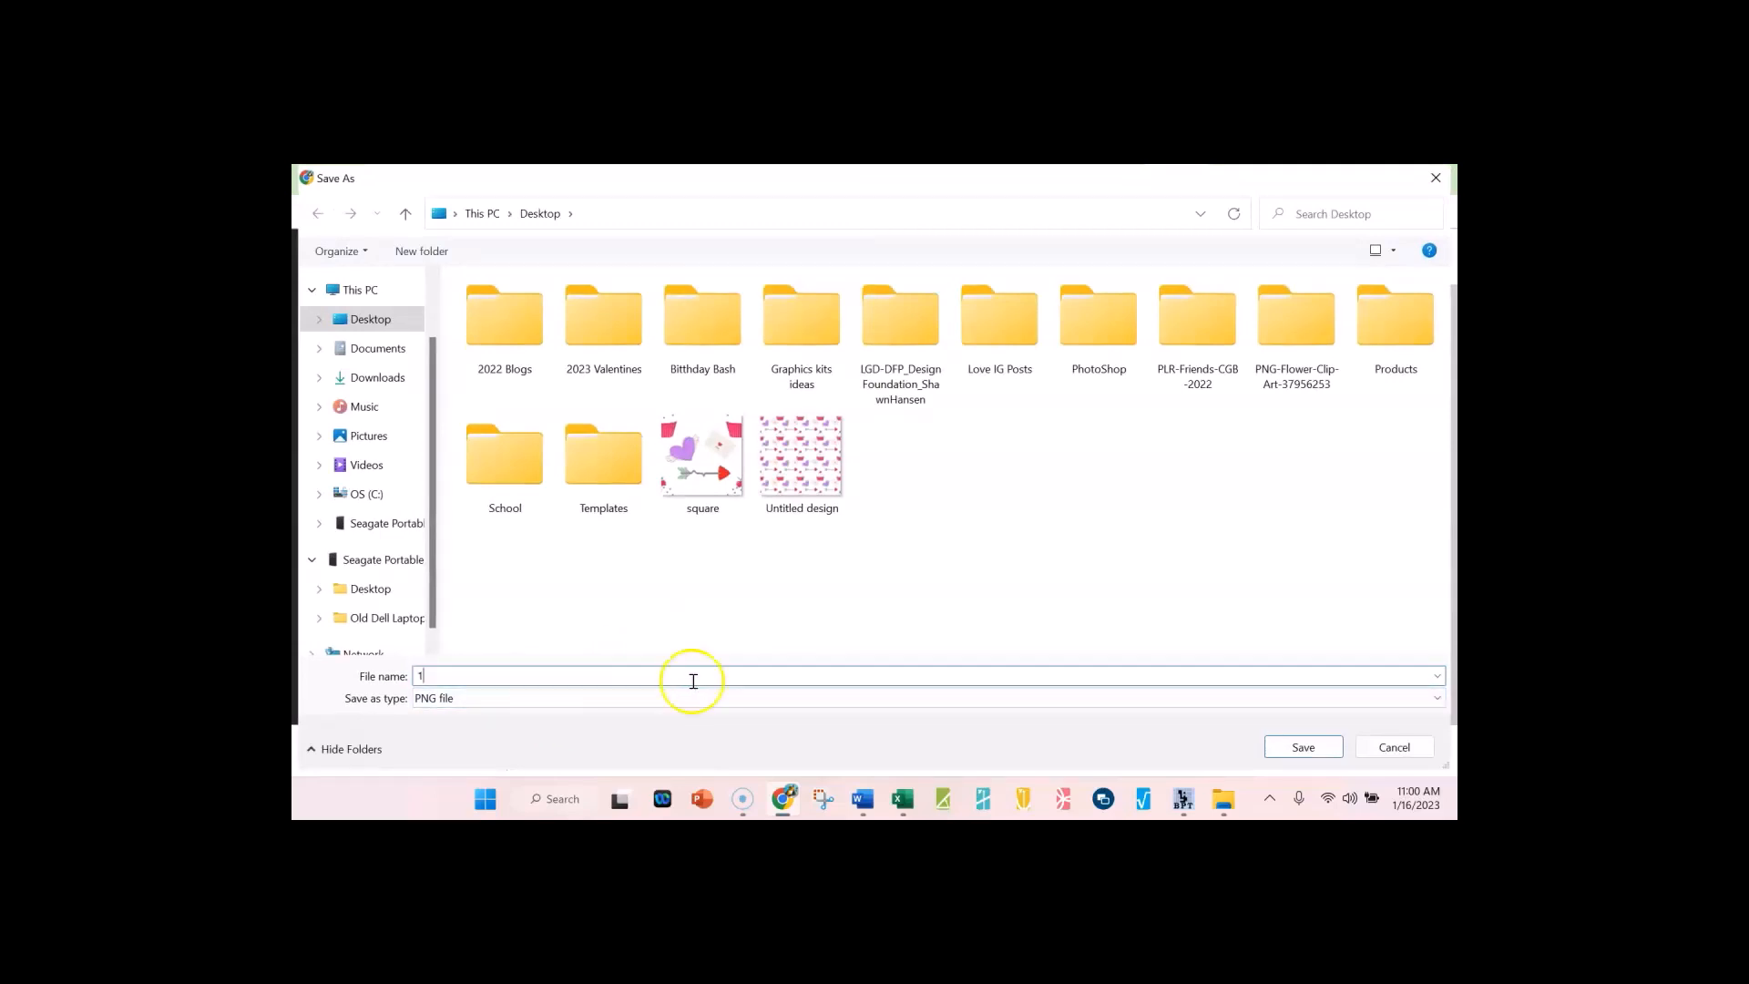
left_click(1301, 747)
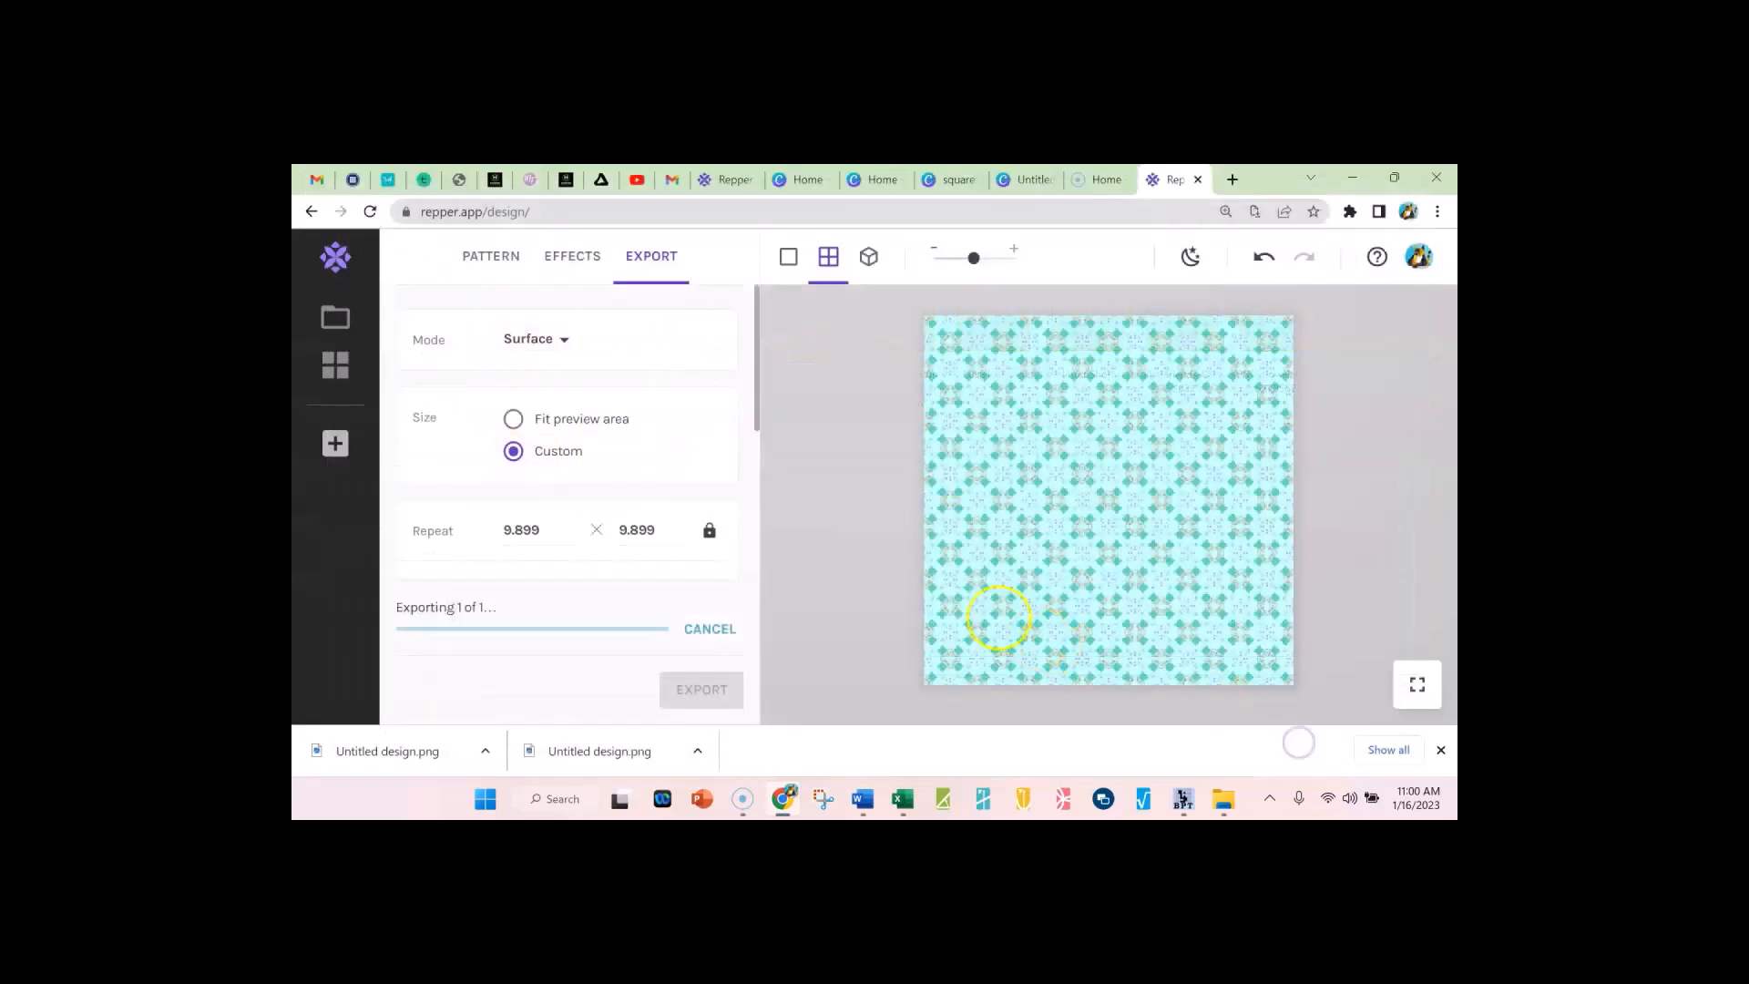
Step: Change the pattern's tiling to the advanced seamless Octagon option and reposition the sample area on the gift image
left_click(492, 256)
left_click(608, 344)
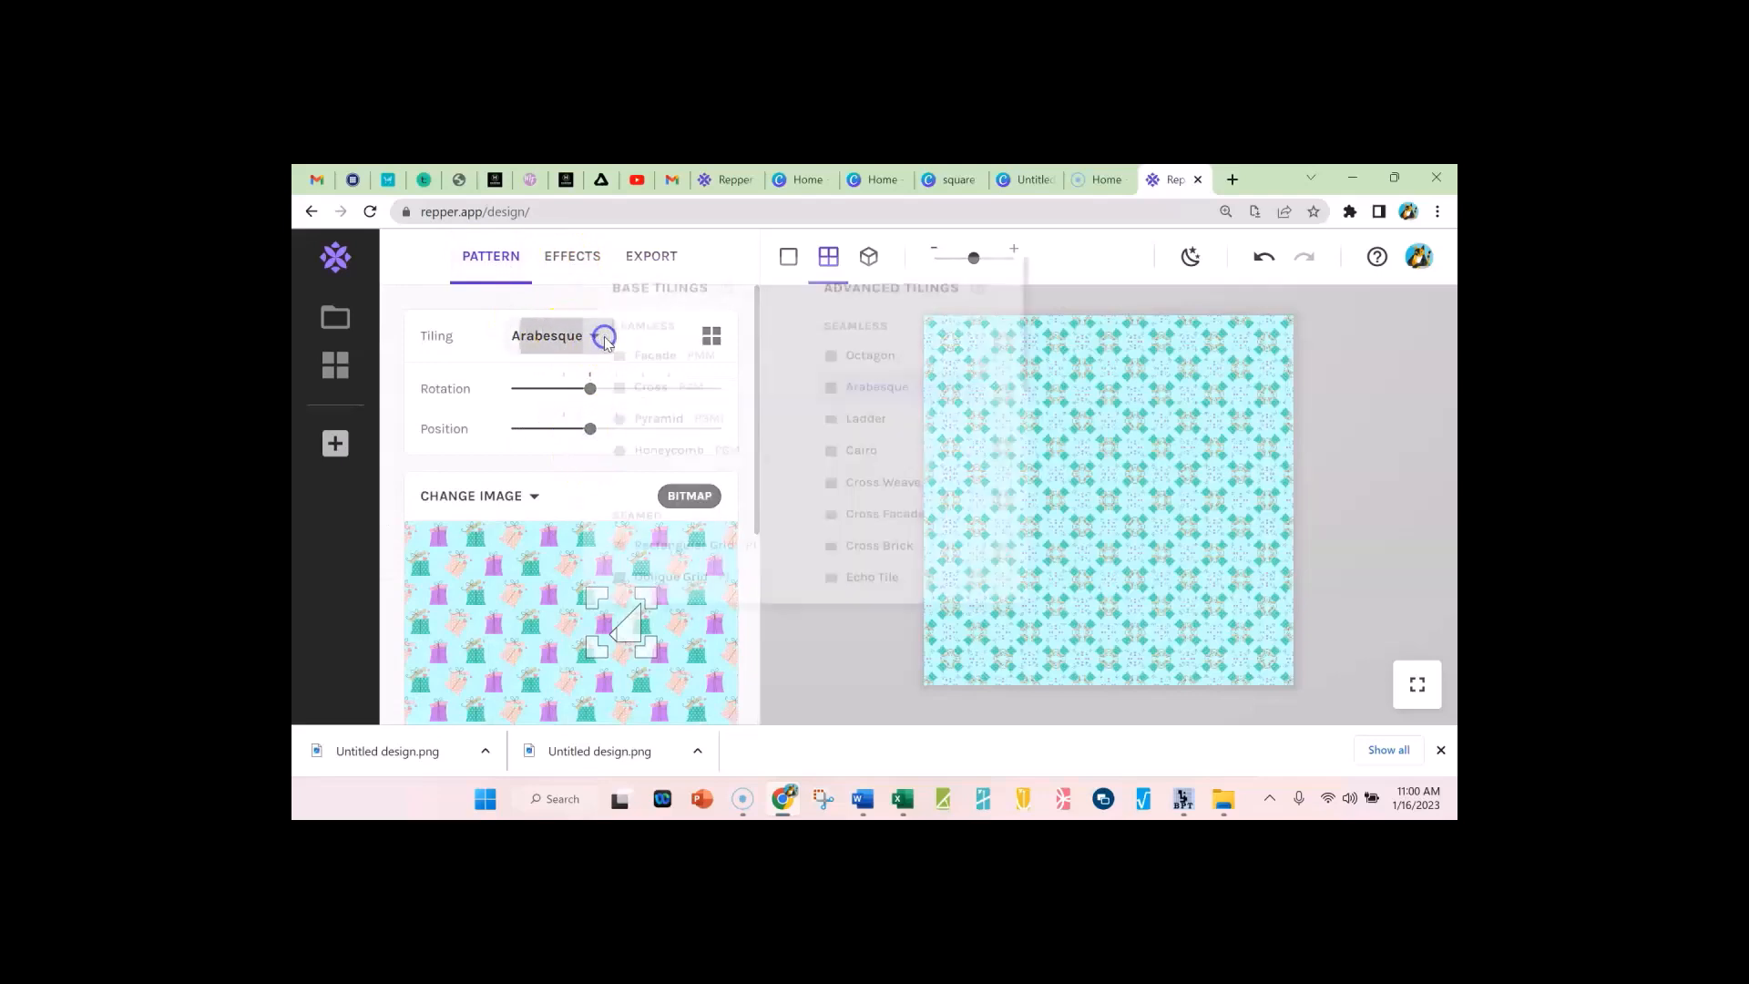
left_click(890, 351)
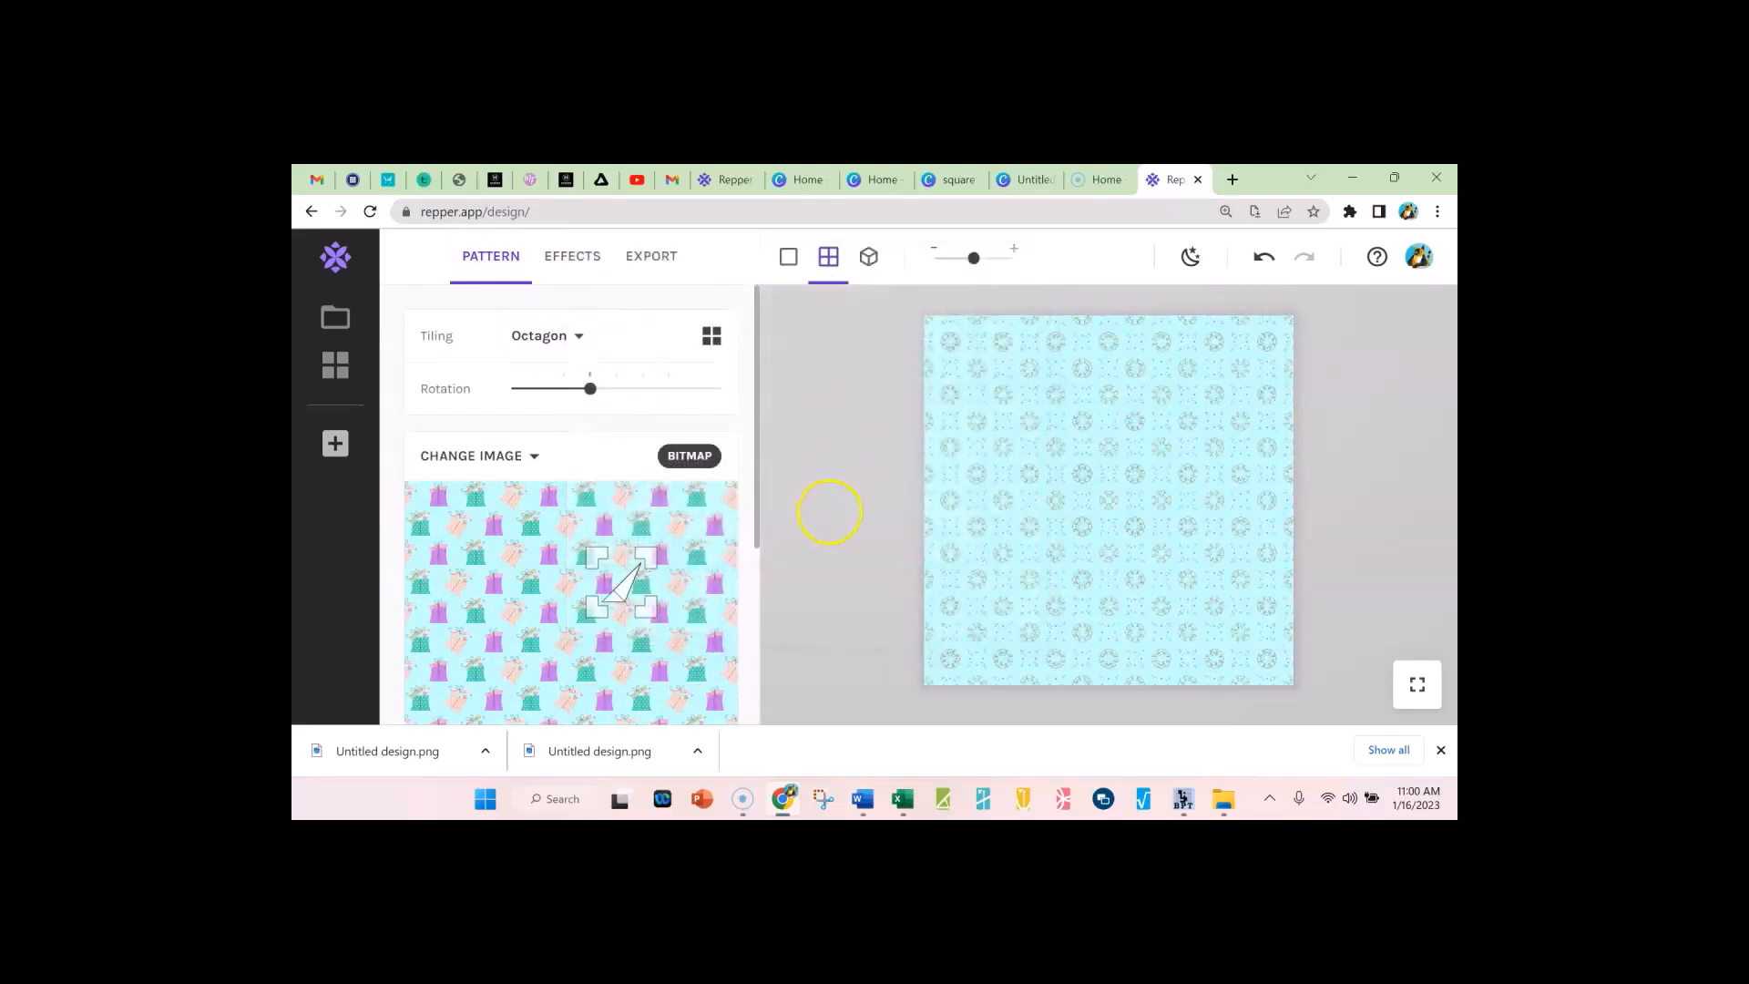
left_click_drag(618, 581, 625, 571)
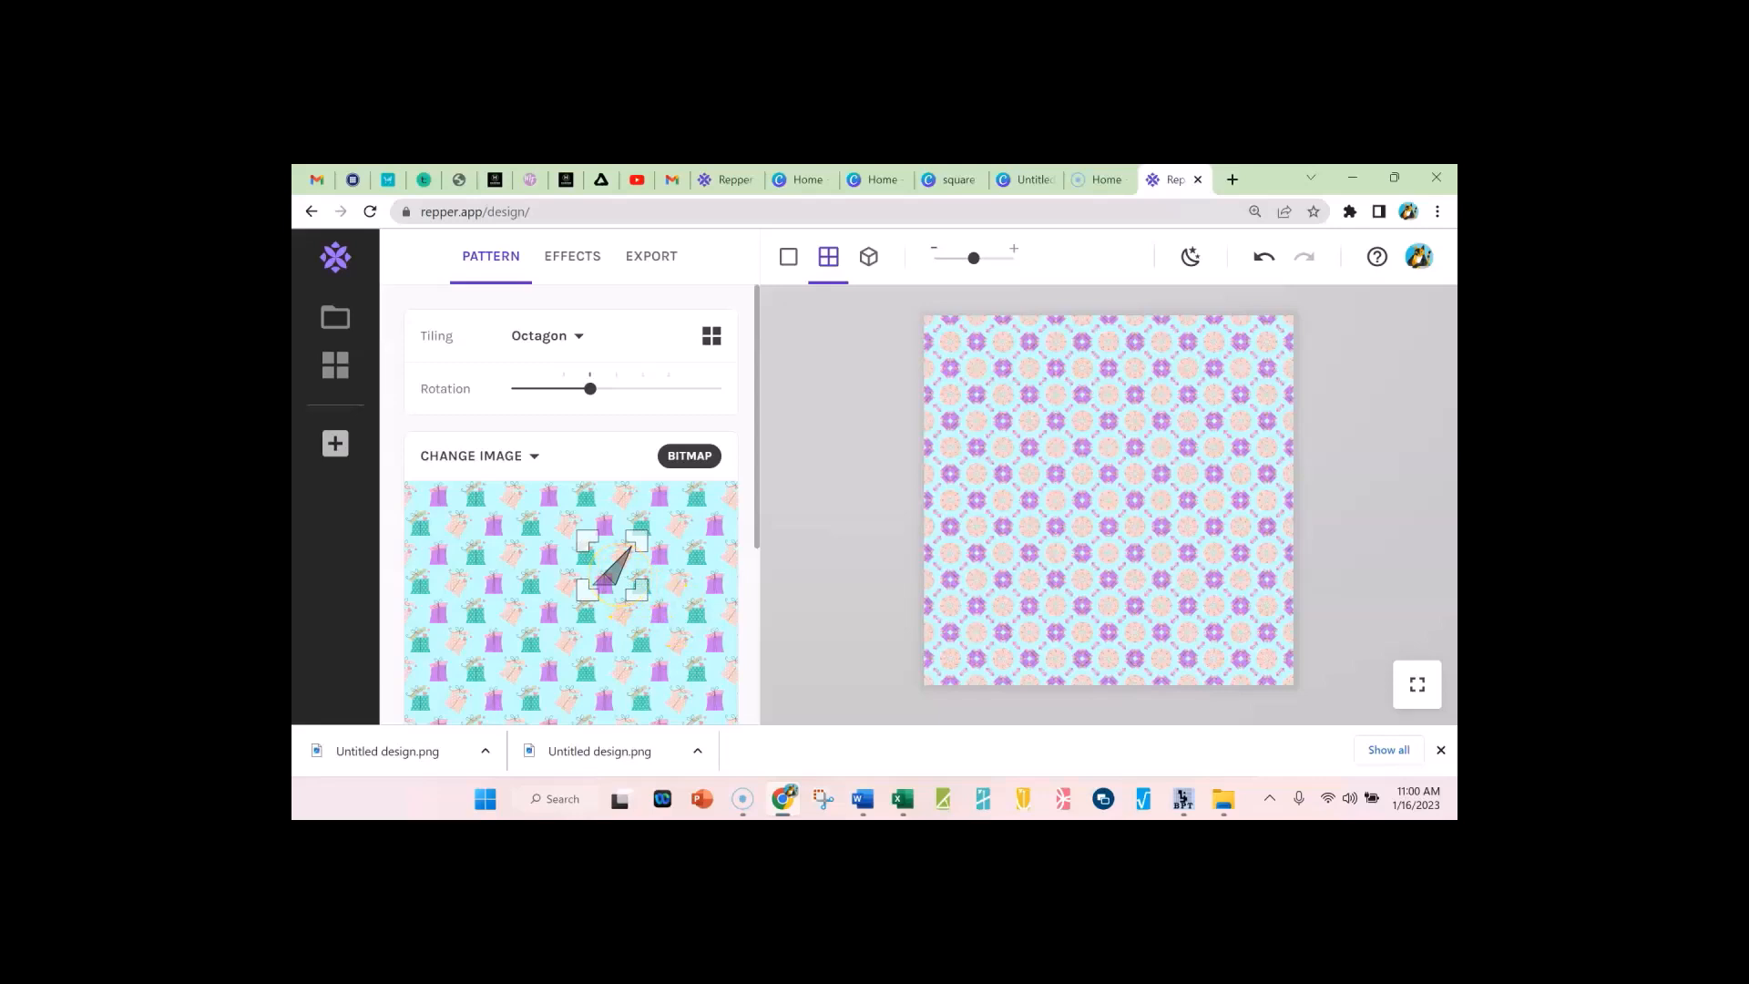
left_click_drag(616, 568, 655, 575)
Step: Export the Octagon surface pattern as a PNG file named 2 on the Desktop
left_click(668, 262)
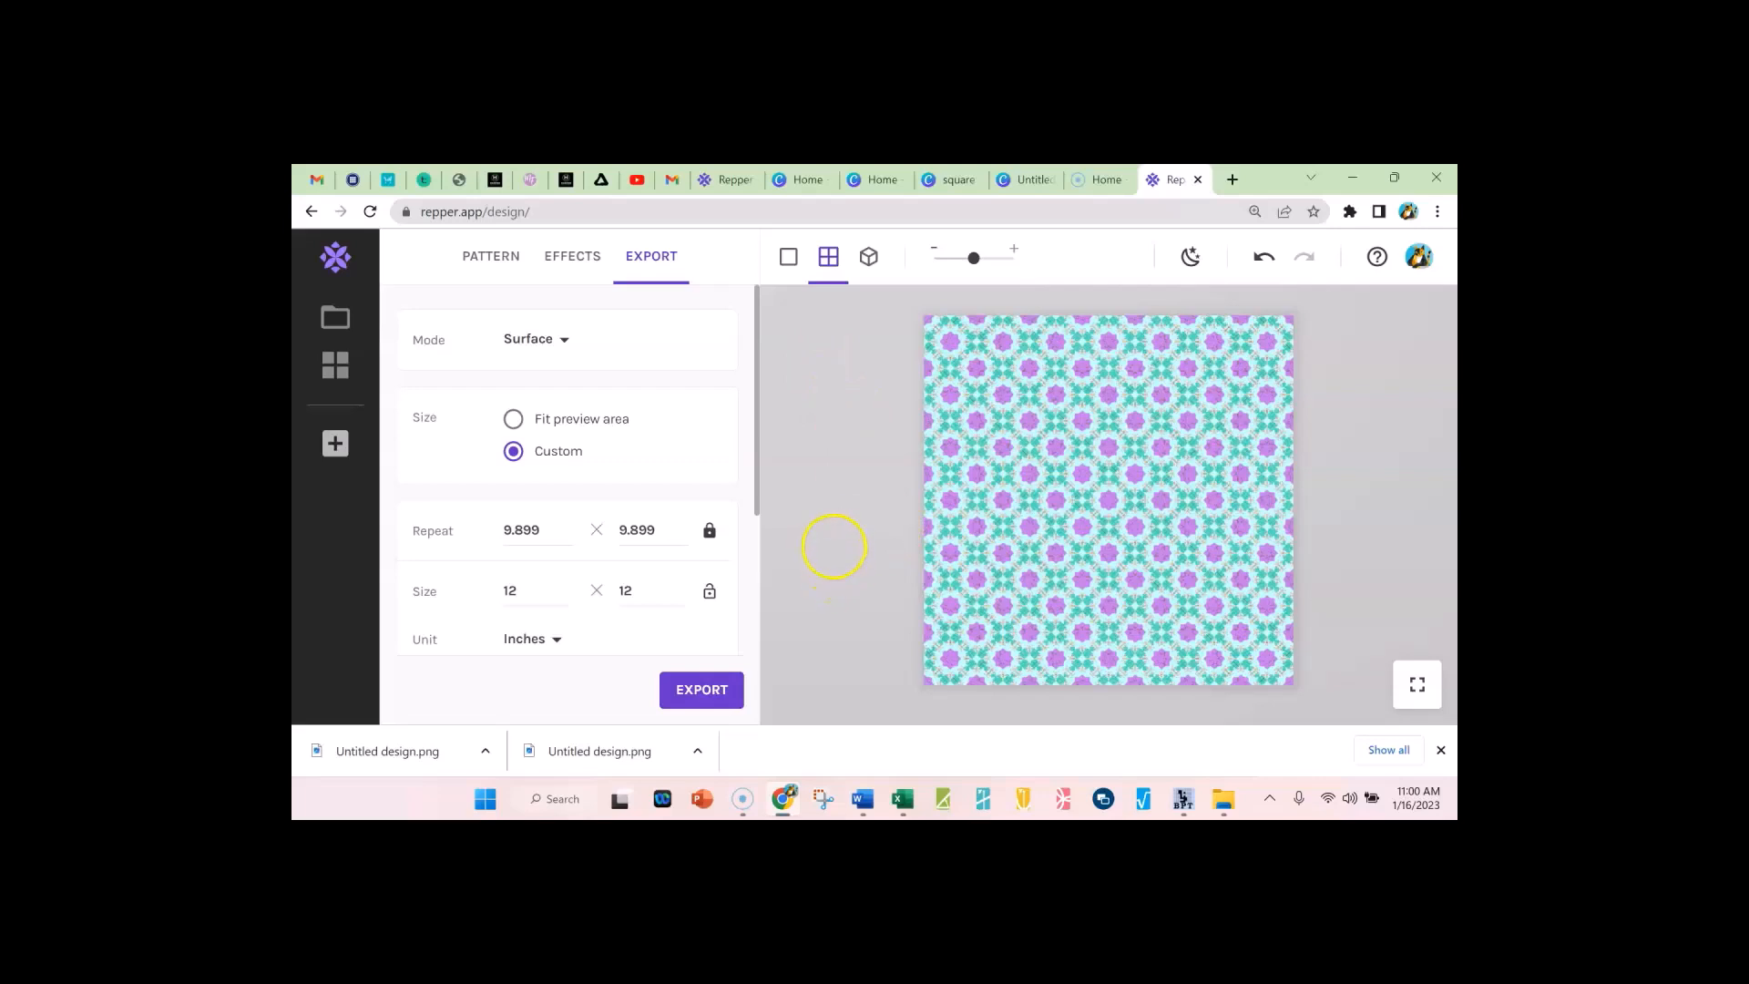
left_click(702, 692)
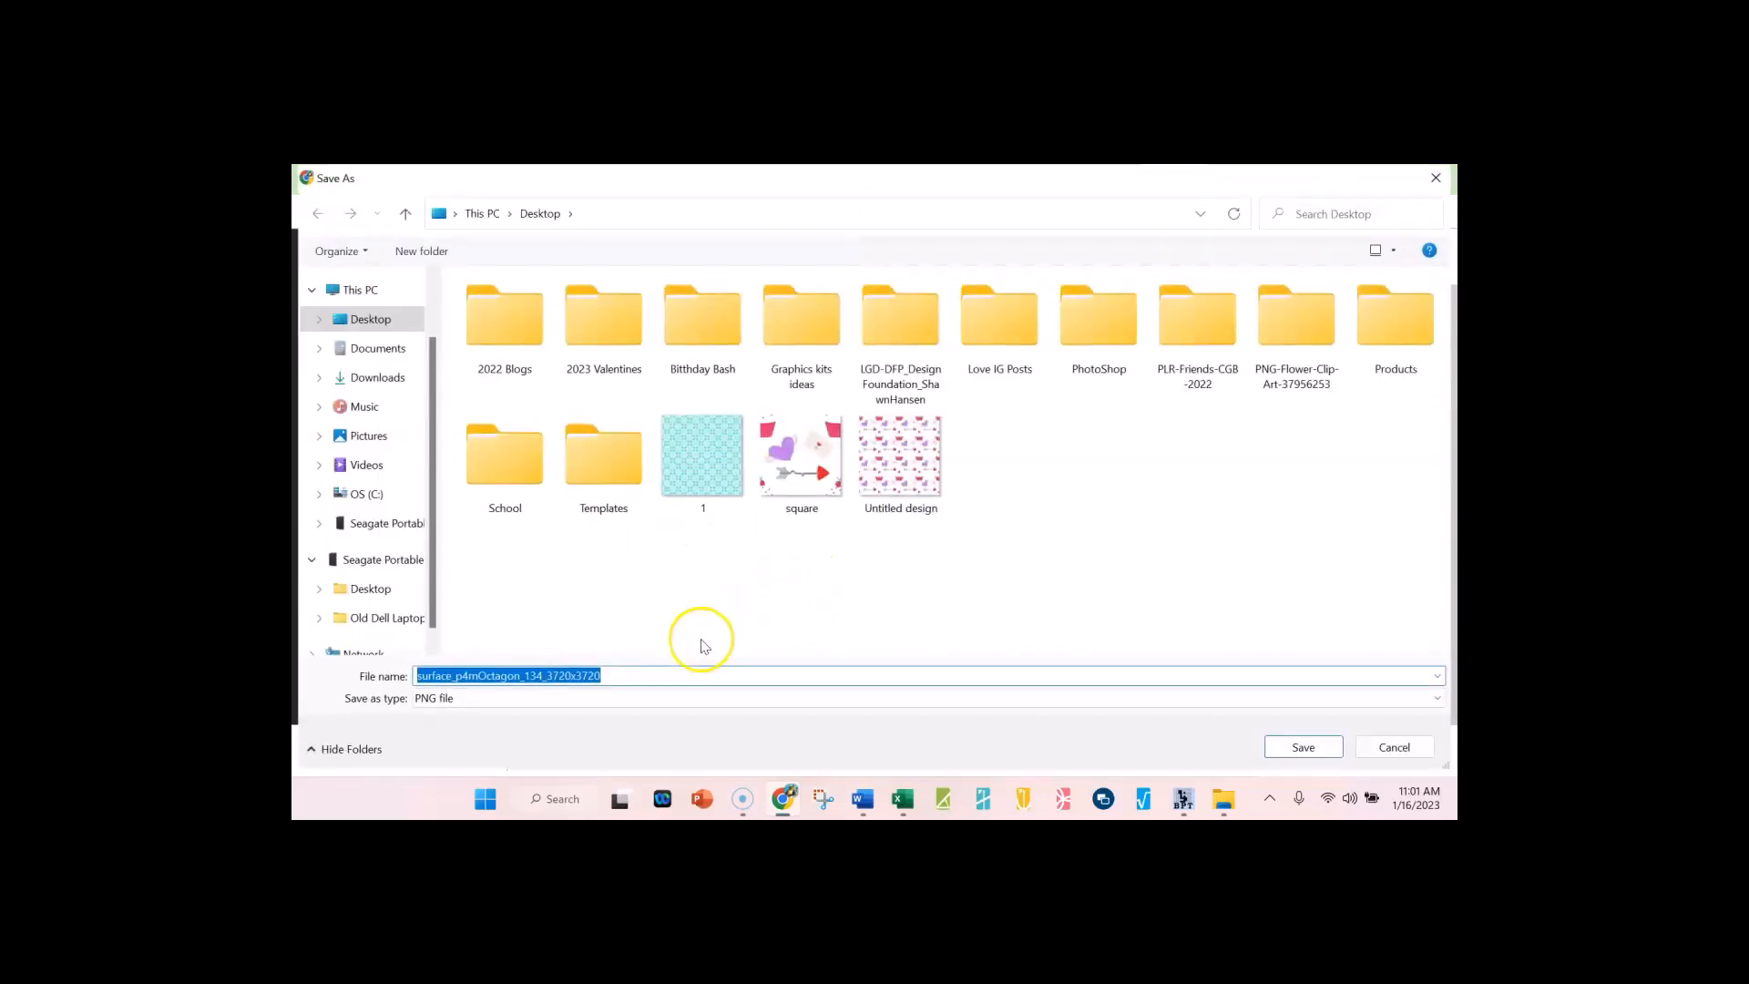
type("2")
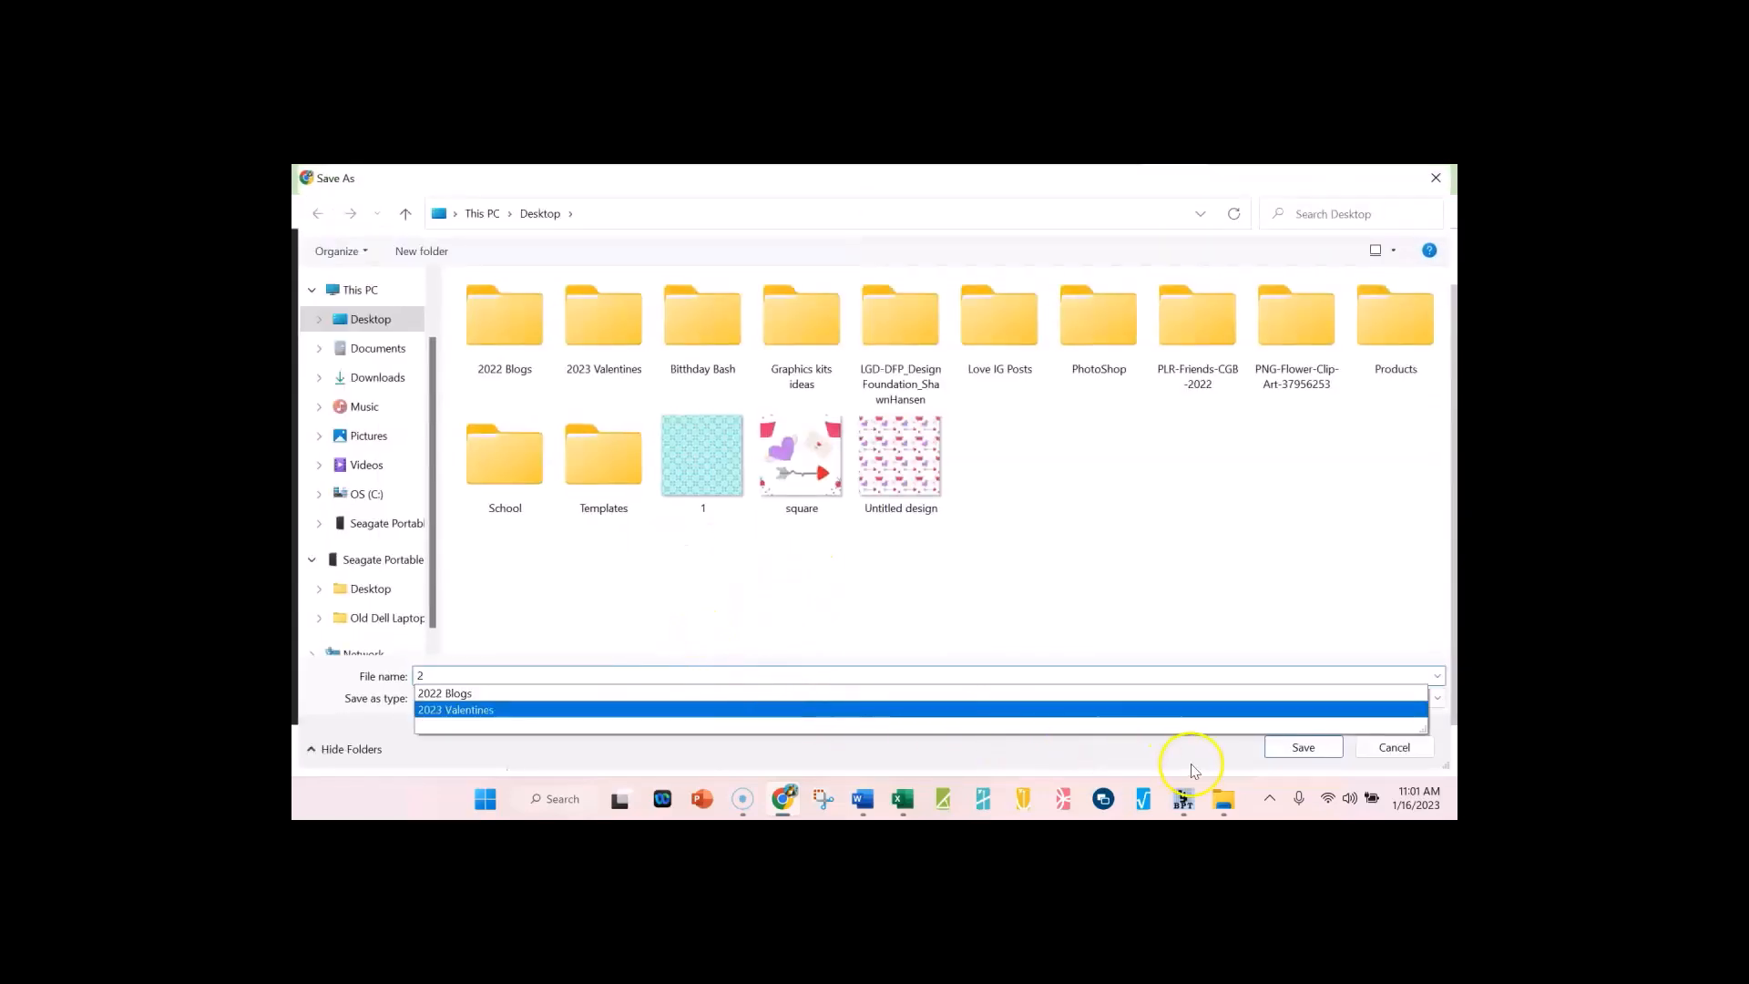
left_click(1291, 747)
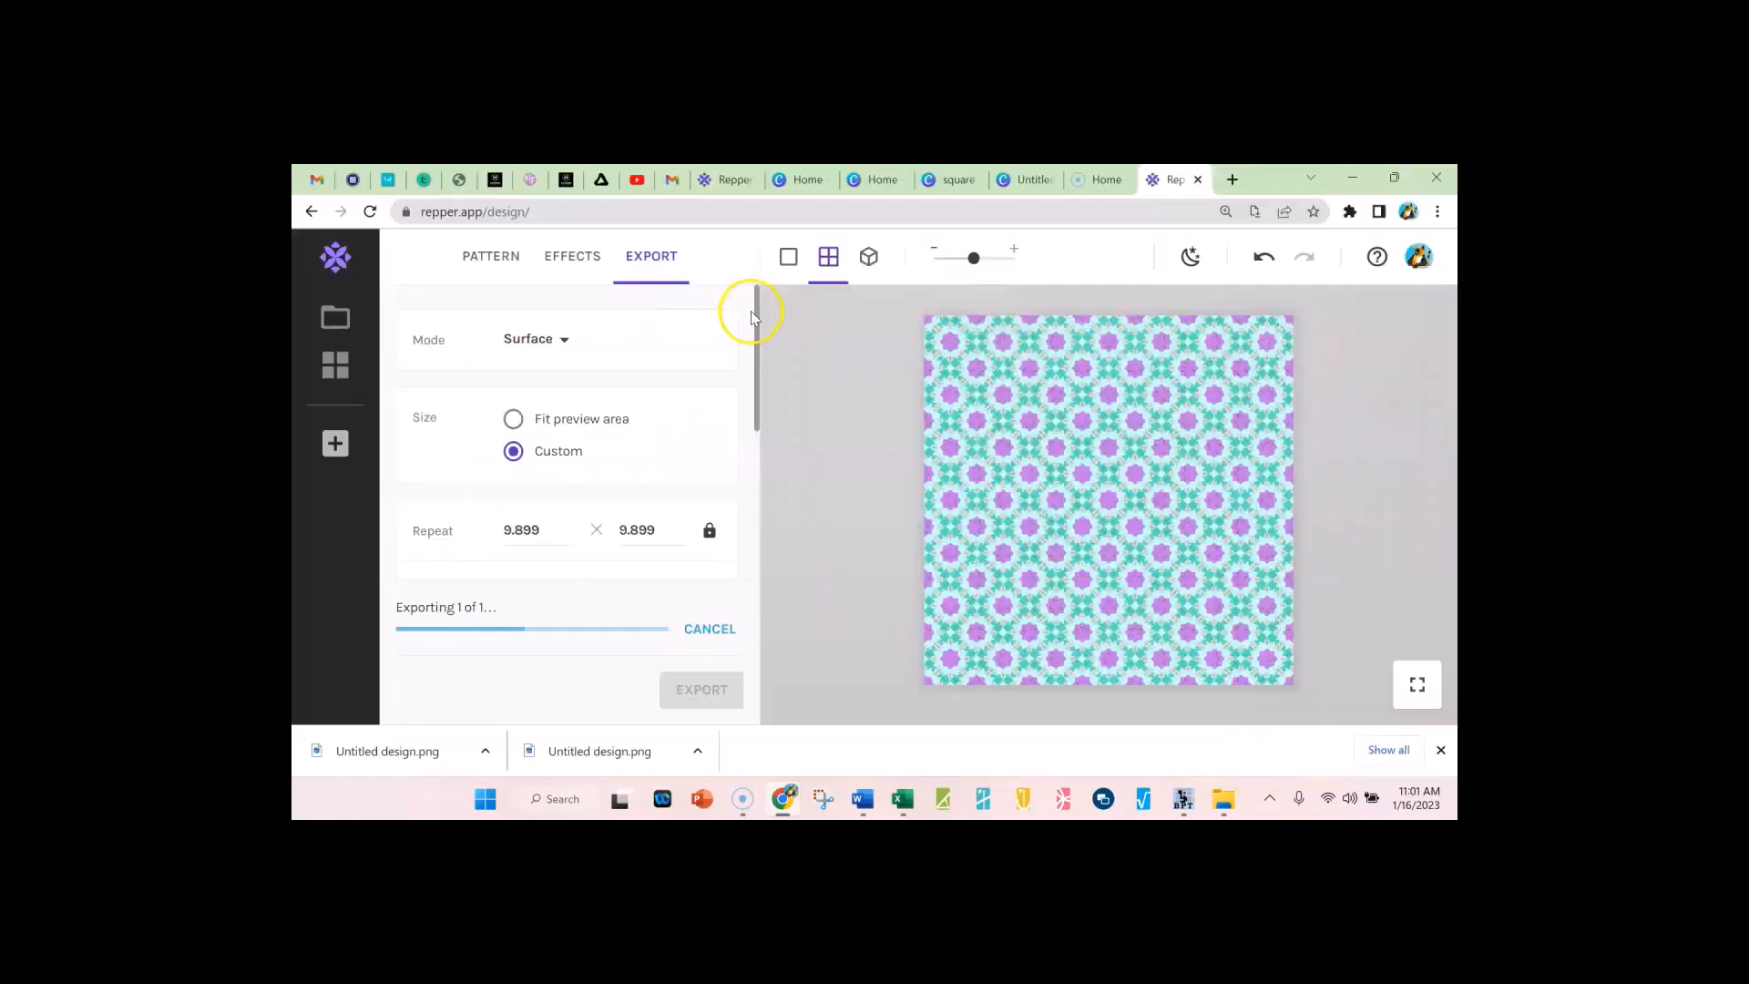
Step: Switch the preview to a single tile and set its custom export size to 900 × 900 pixels
left_click(788, 259)
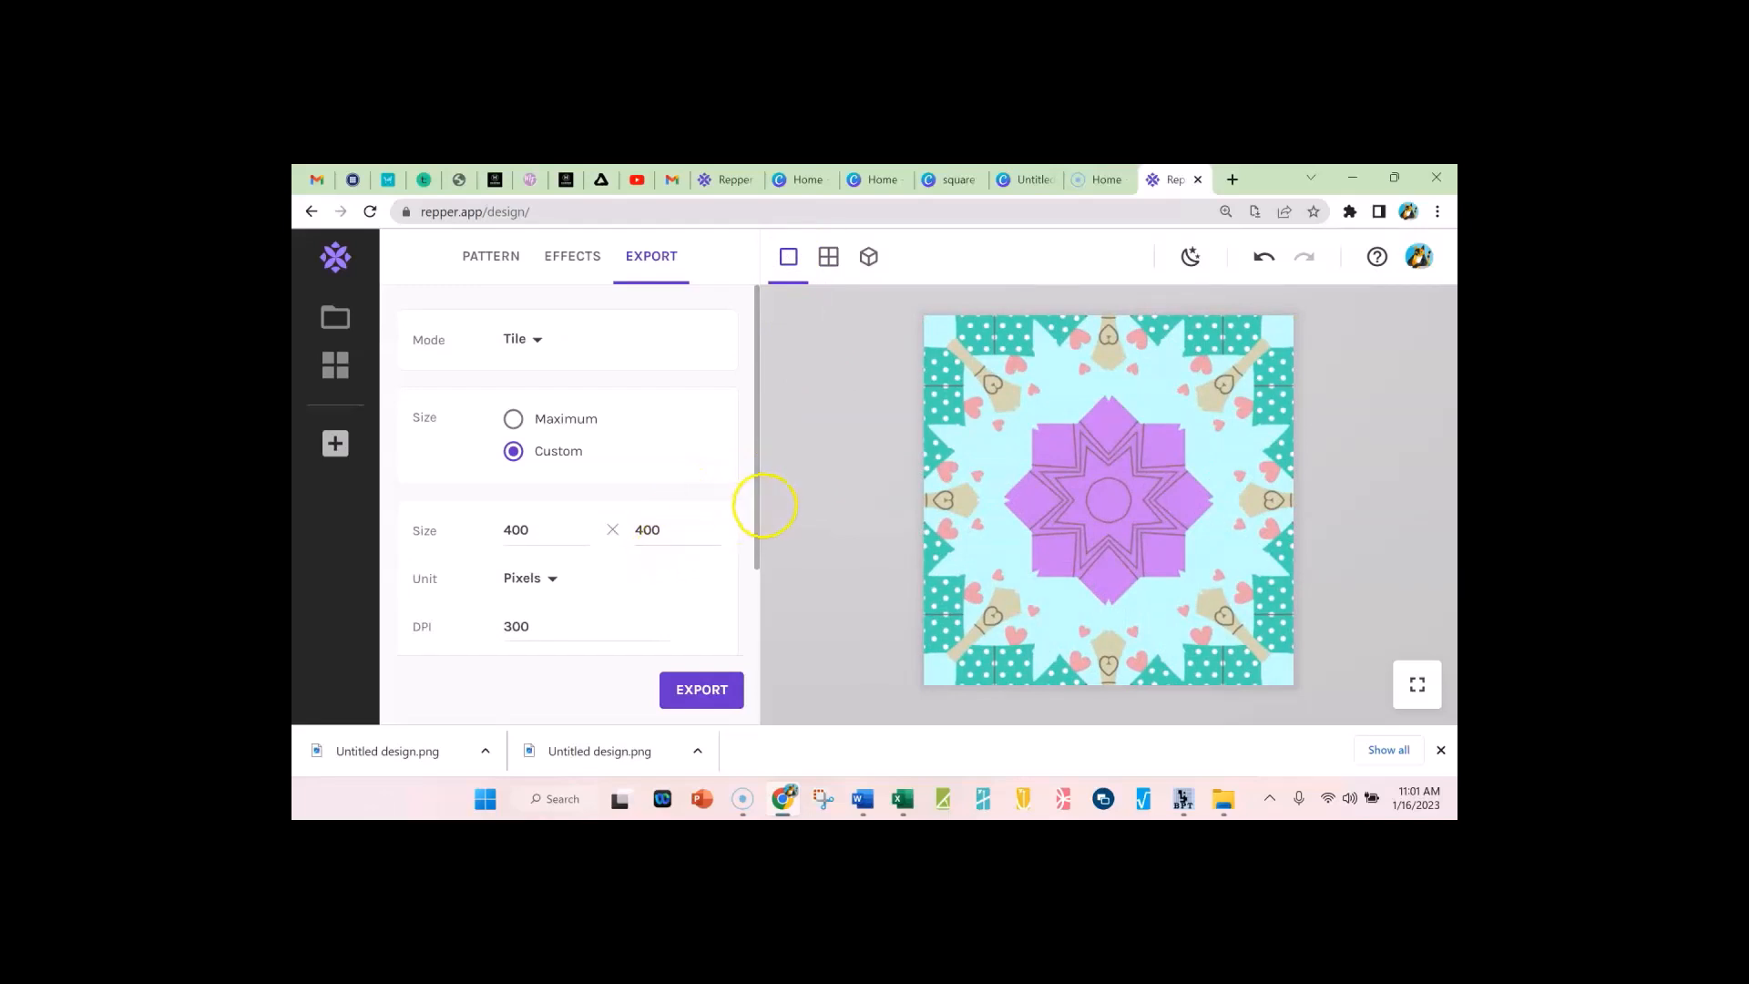
left_click_drag(758, 500, 755, 516)
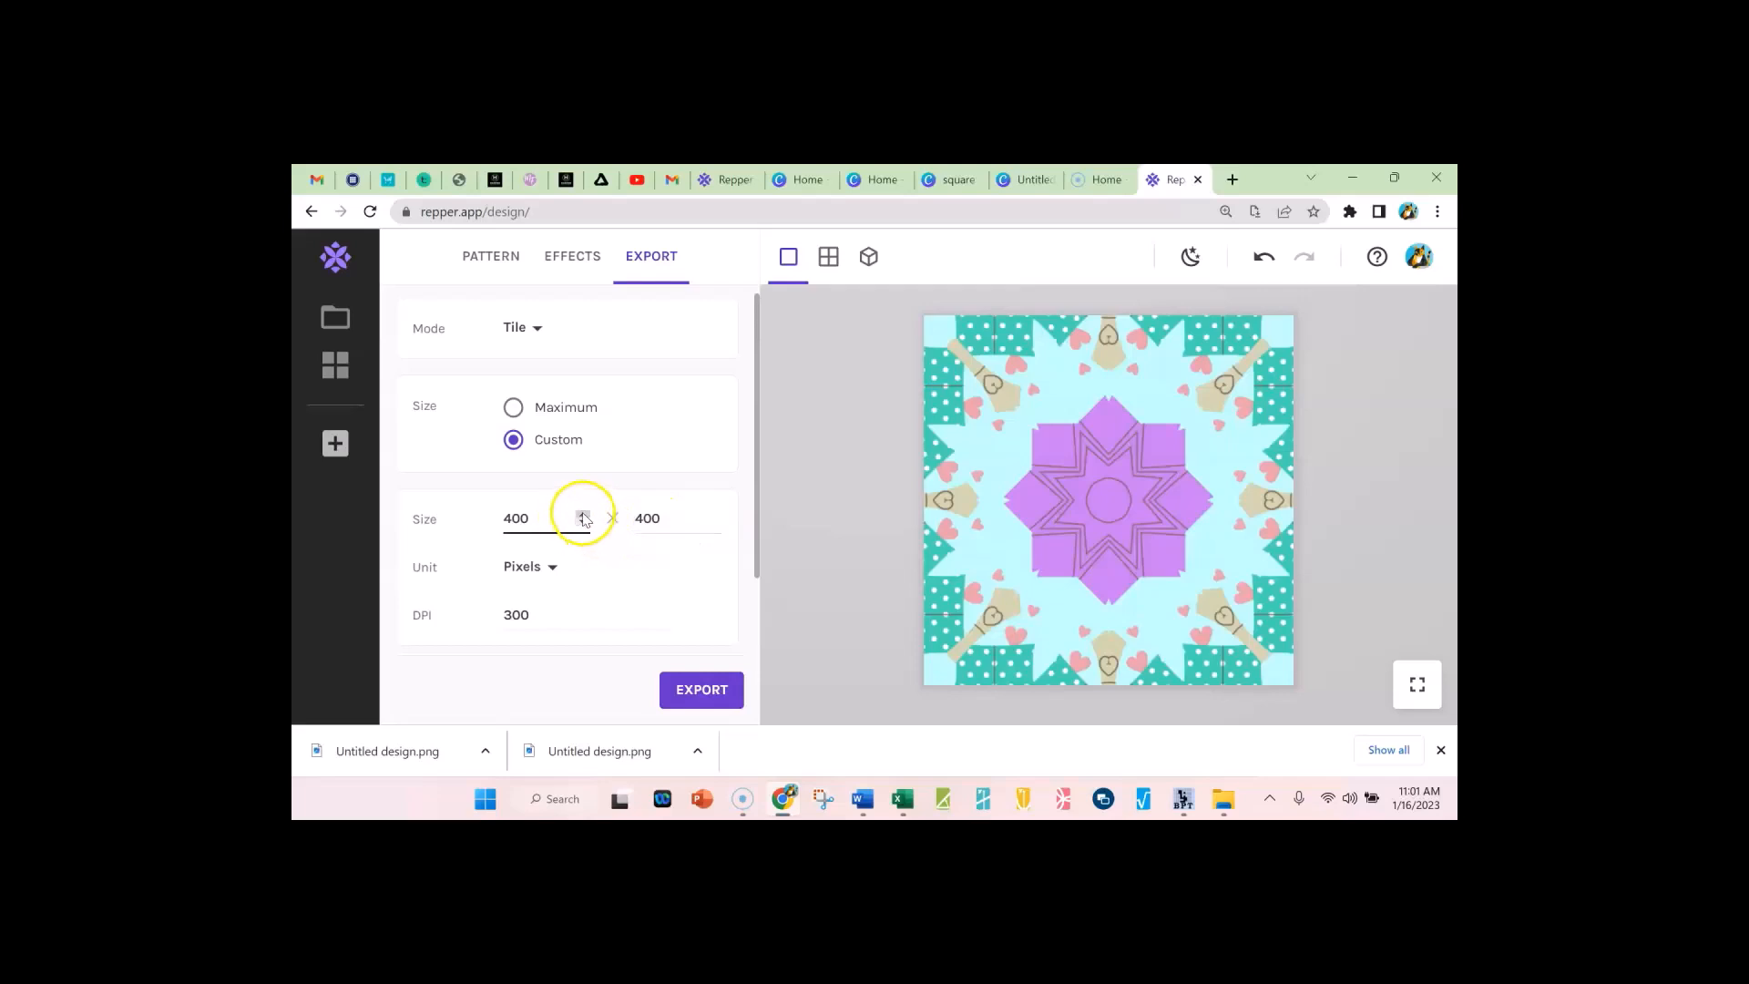
left_click(582, 514)
left_click(582, 514)
left_click_drag(570, 518, 488, 517)
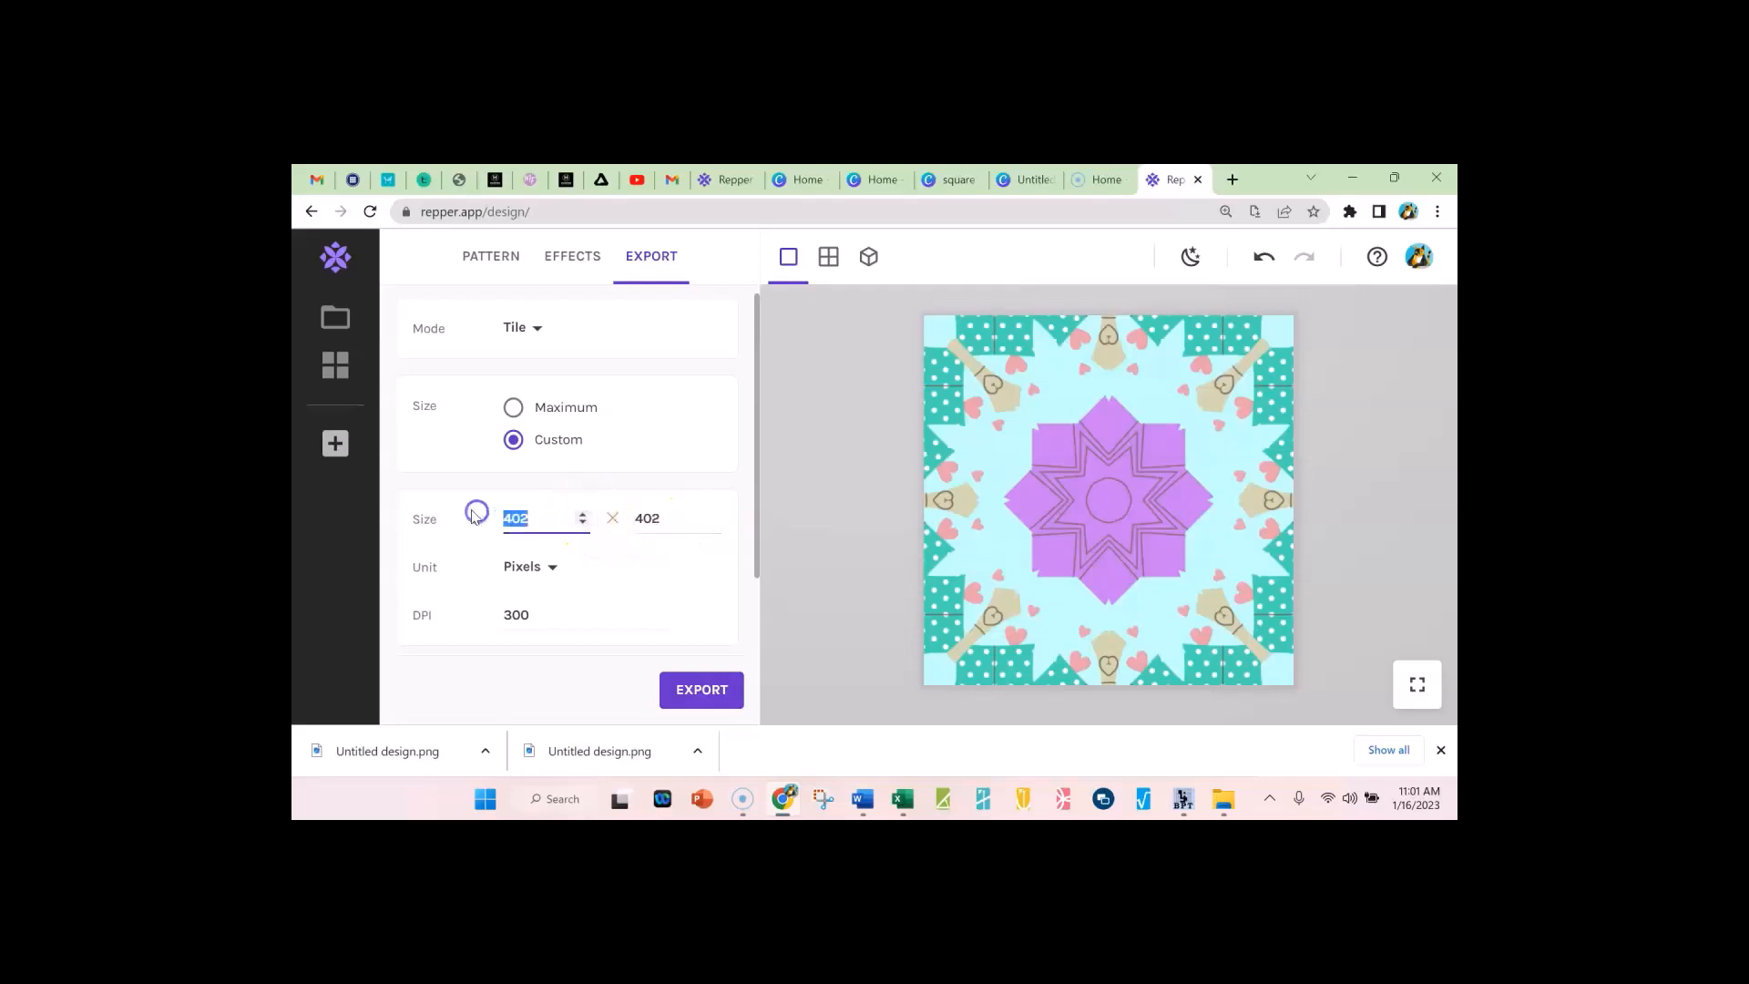
type("600")
left_click_drag(558, 520, 494, 522)
type("900")
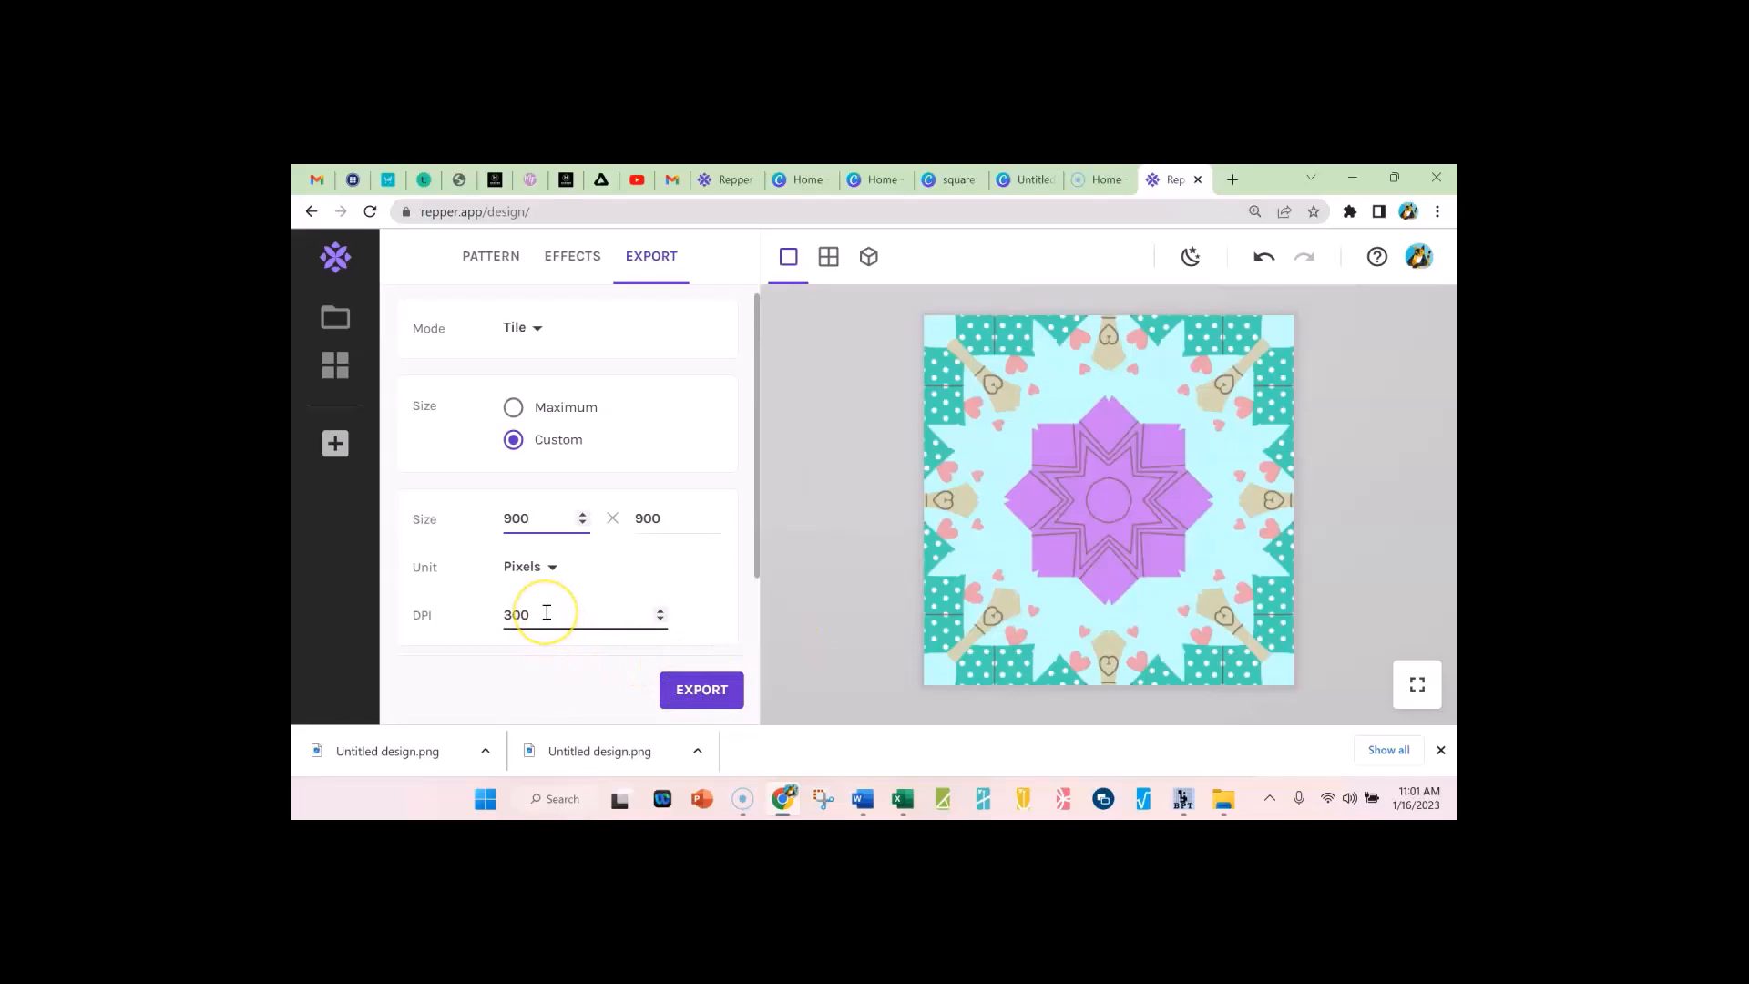
Step: Export the single Octagon tile as a PNG file named 44 on the Desktop
left_click(712, 690)
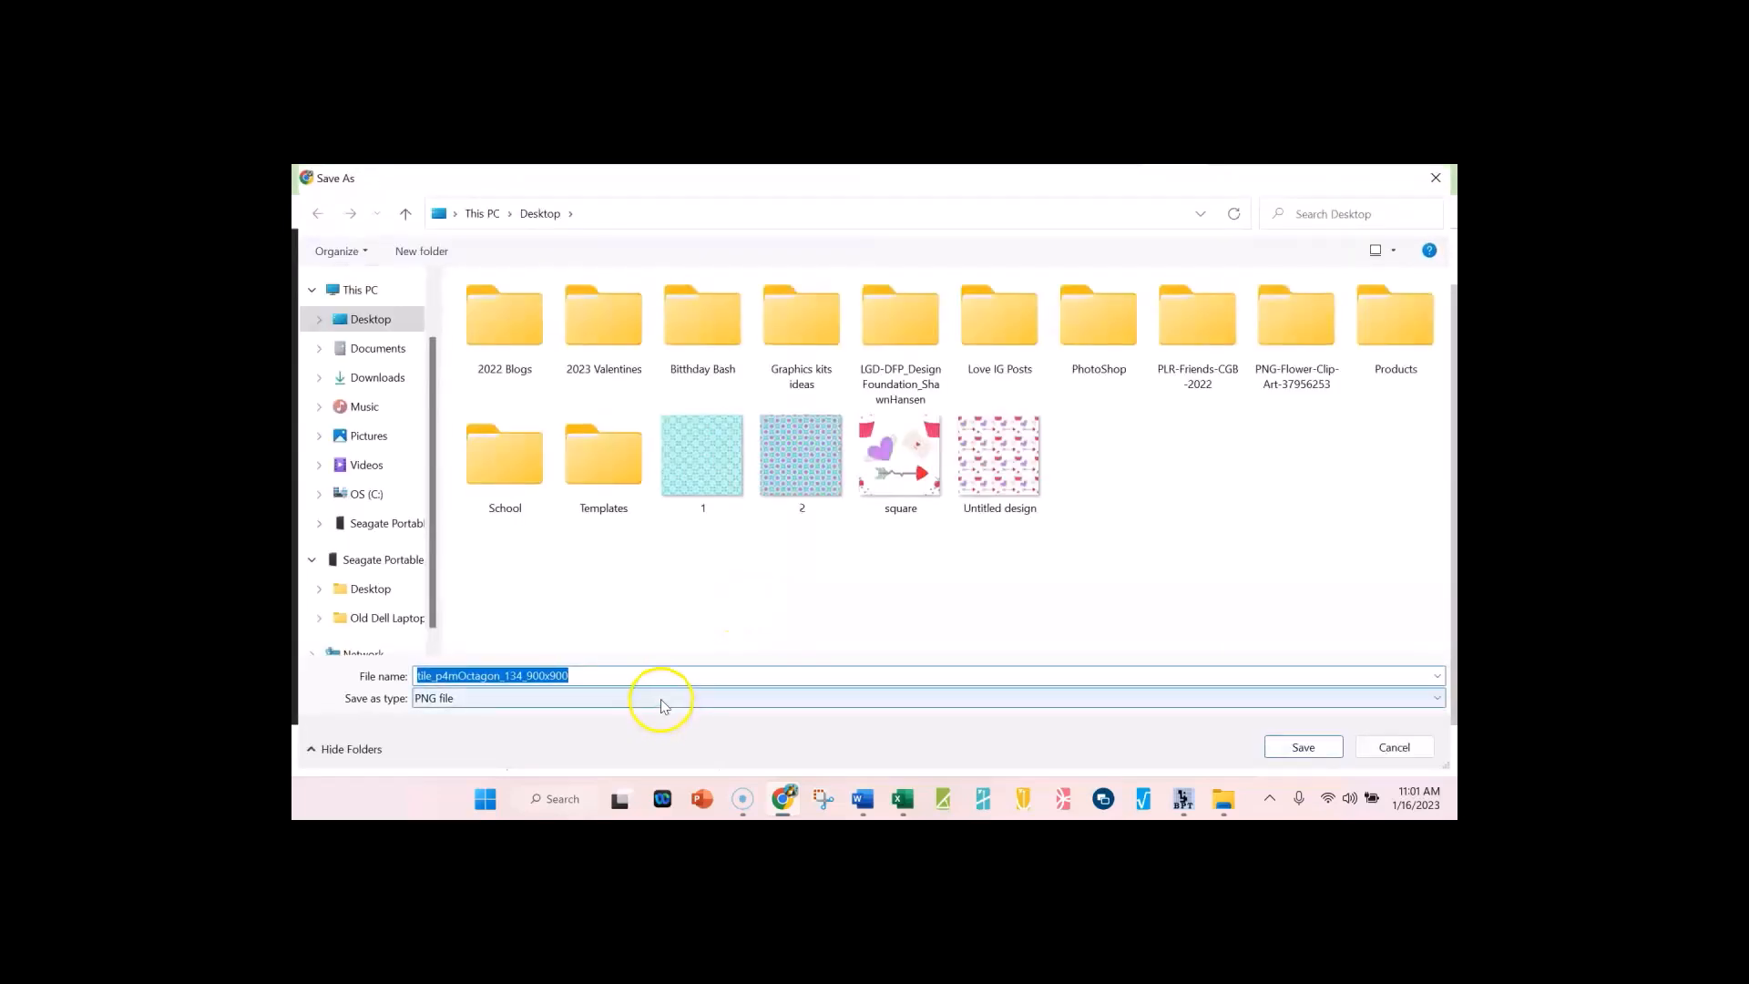
type("44")
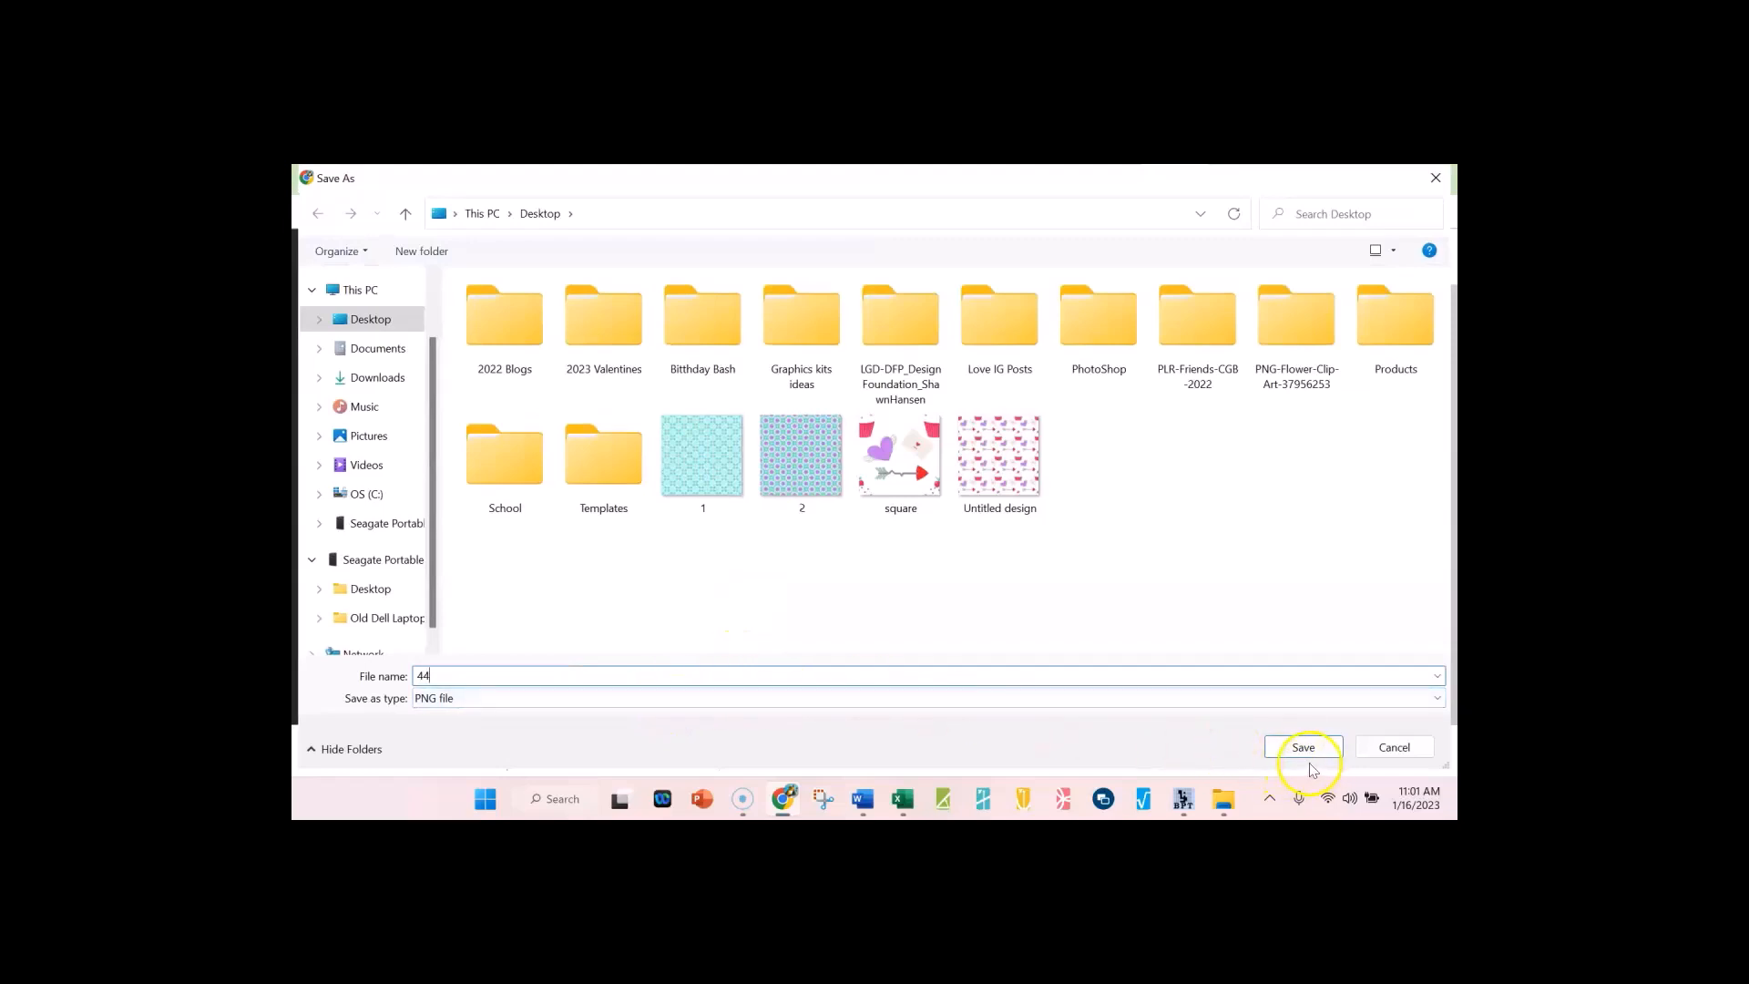
left_click(1302, 746)
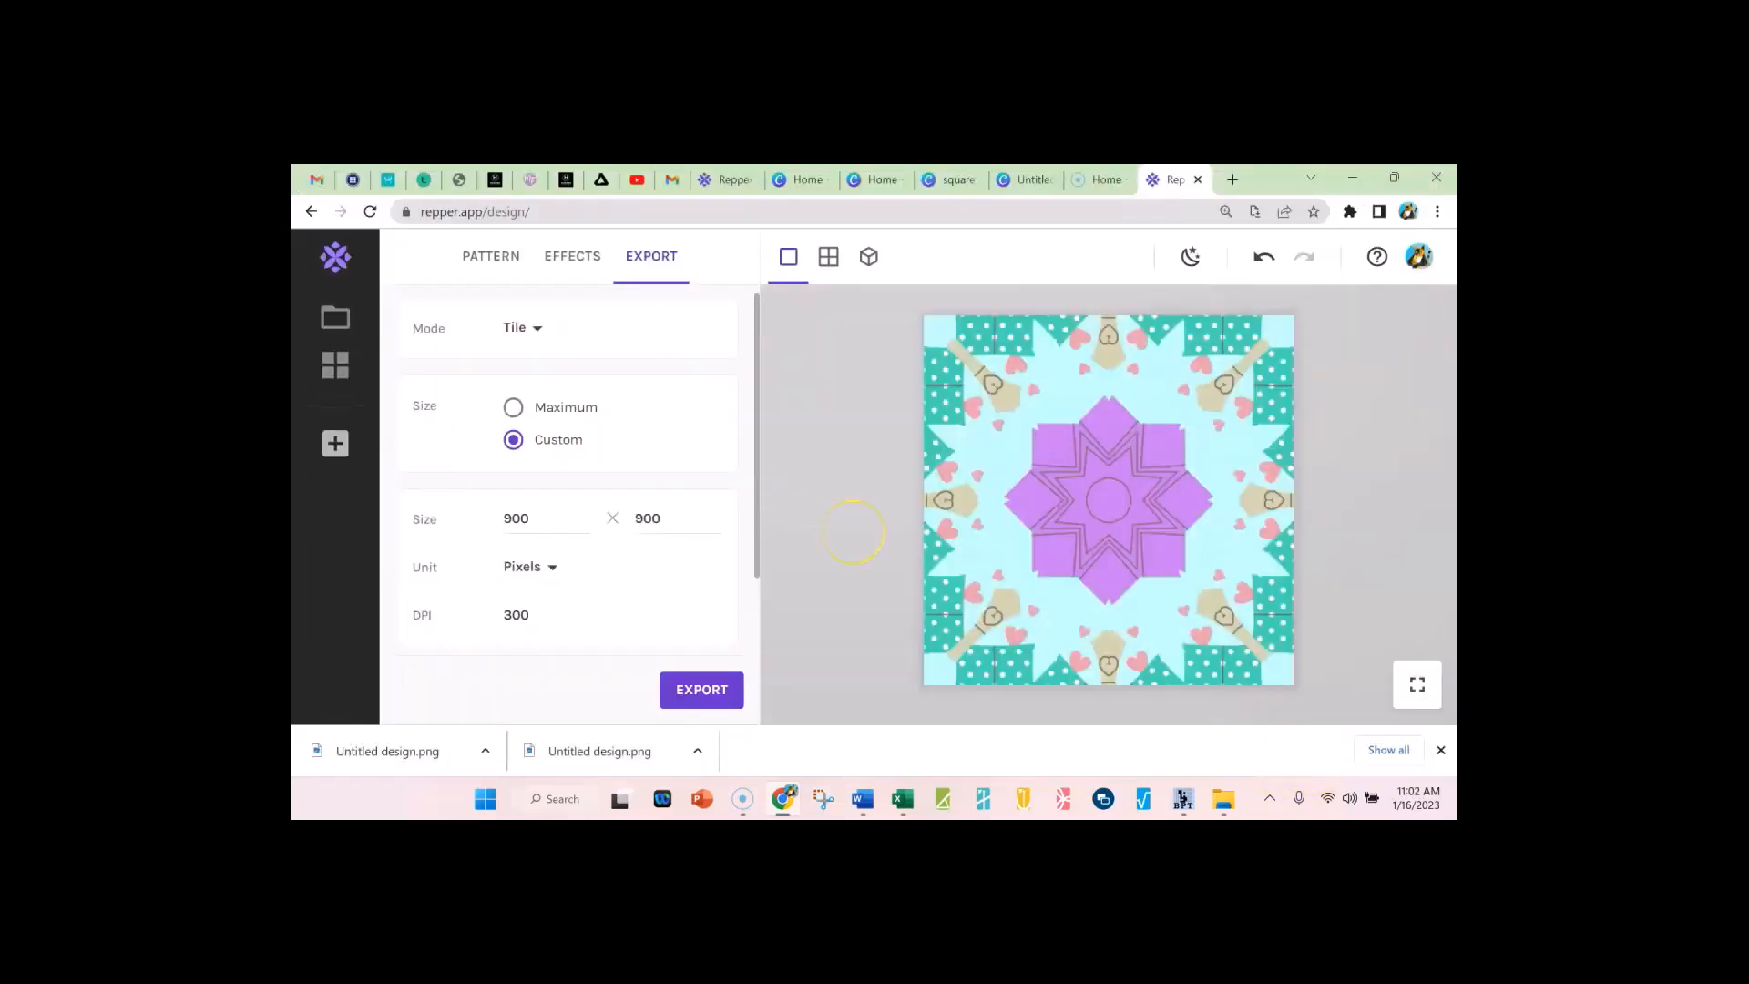